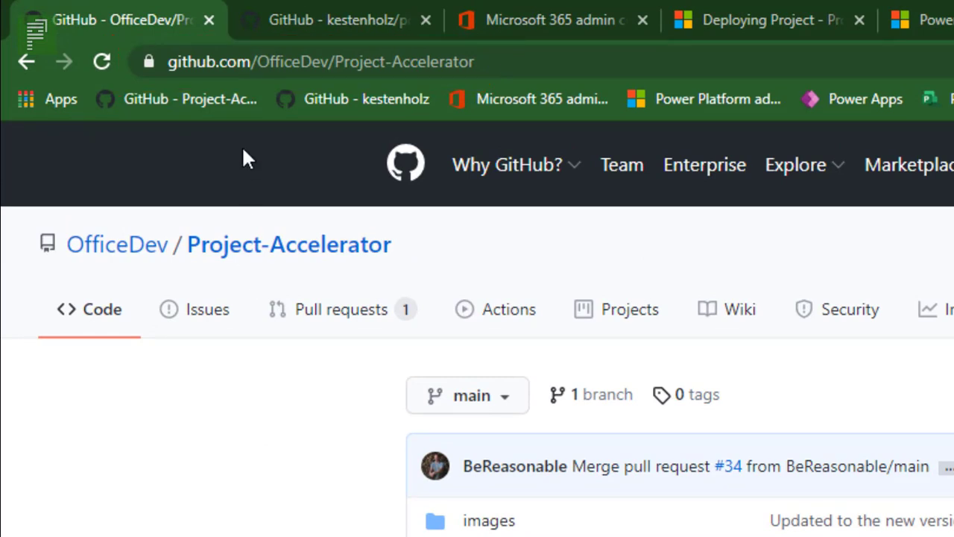
- Check the download options of the Project-Accelerator repository and view the local folder holding the downloaded zip files
left_click(273, 24)
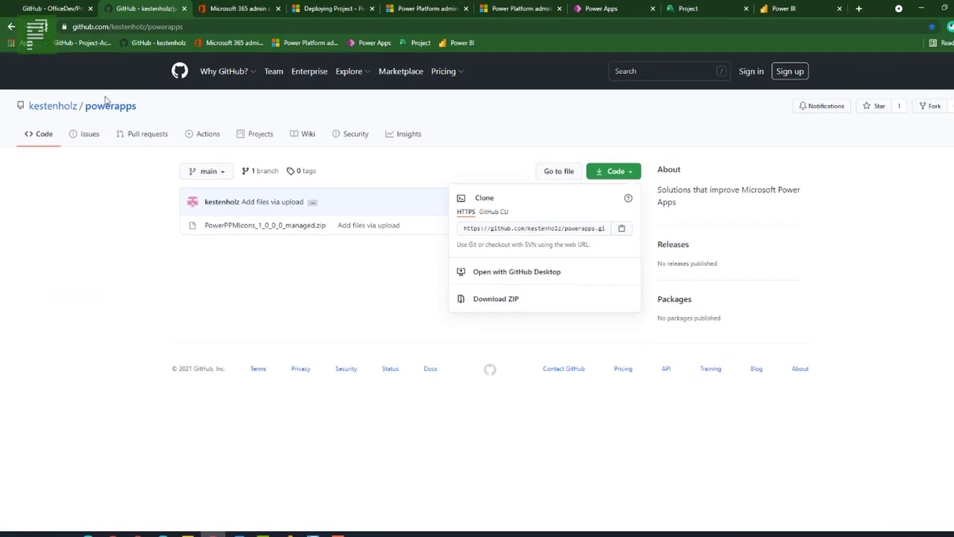
left_click(124, 21)
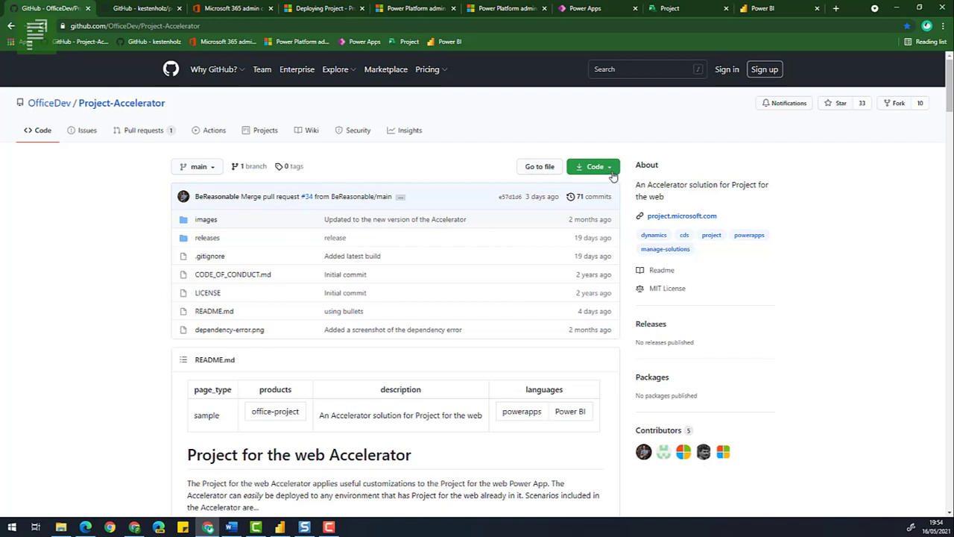
left_click(610, 170)
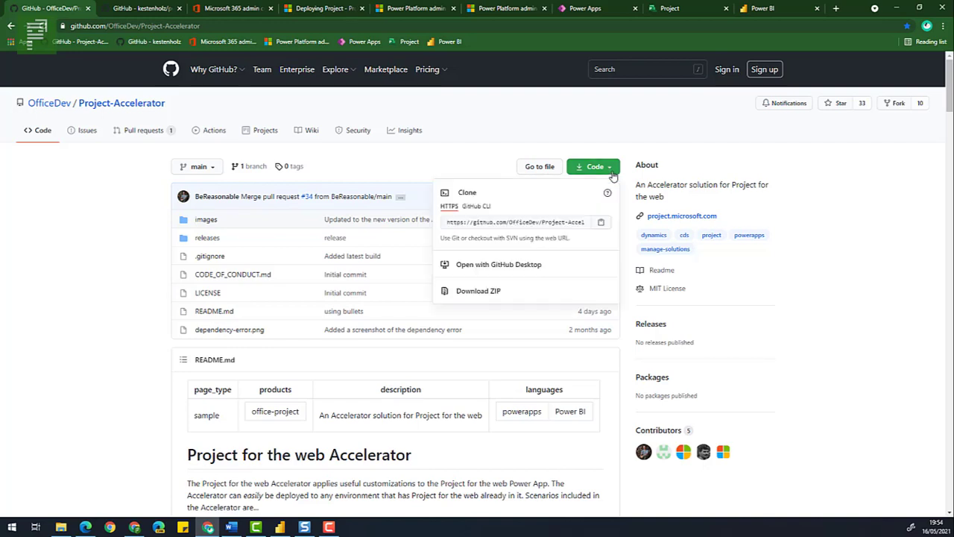
left_click(96, 283)
left_click(61, 527)
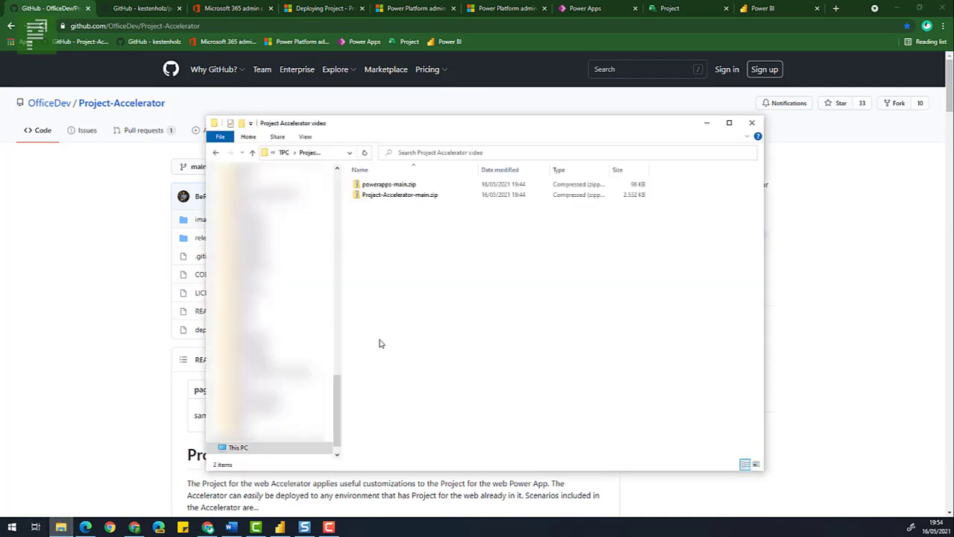
- Read the Project-Accelerator README on GitHub down to the deployment prerequisites and instructions
left_click(96, 255)
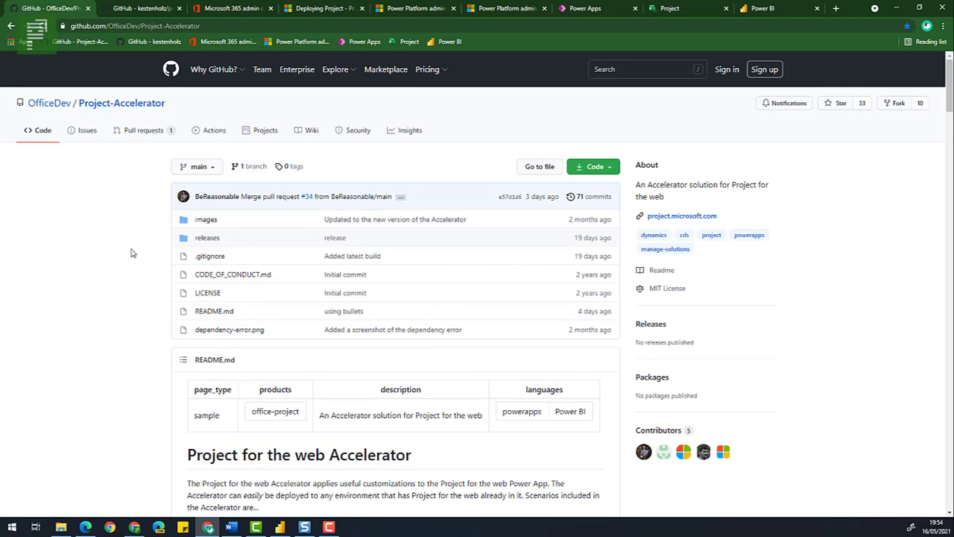
scroll(130, 254, "down", 4)
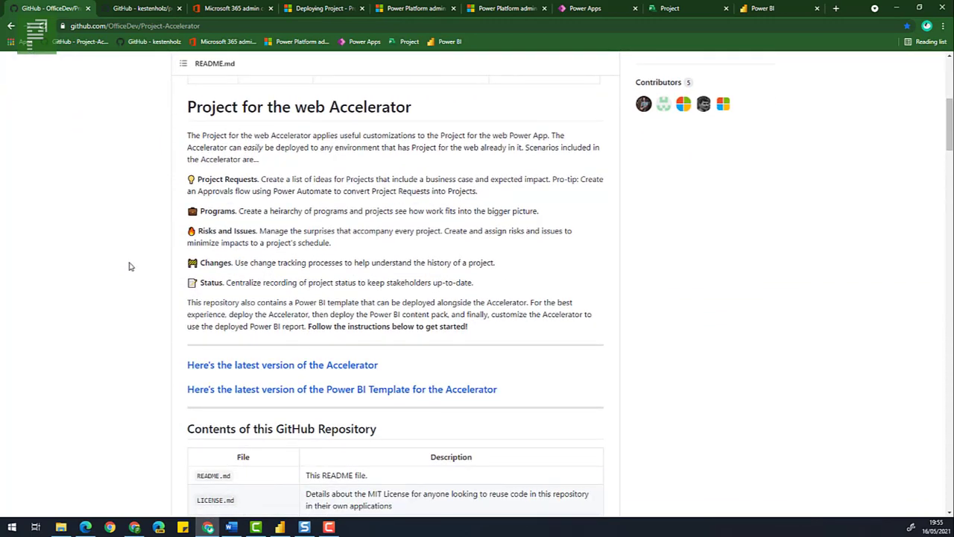
scroll(129, 266, "down", 7)
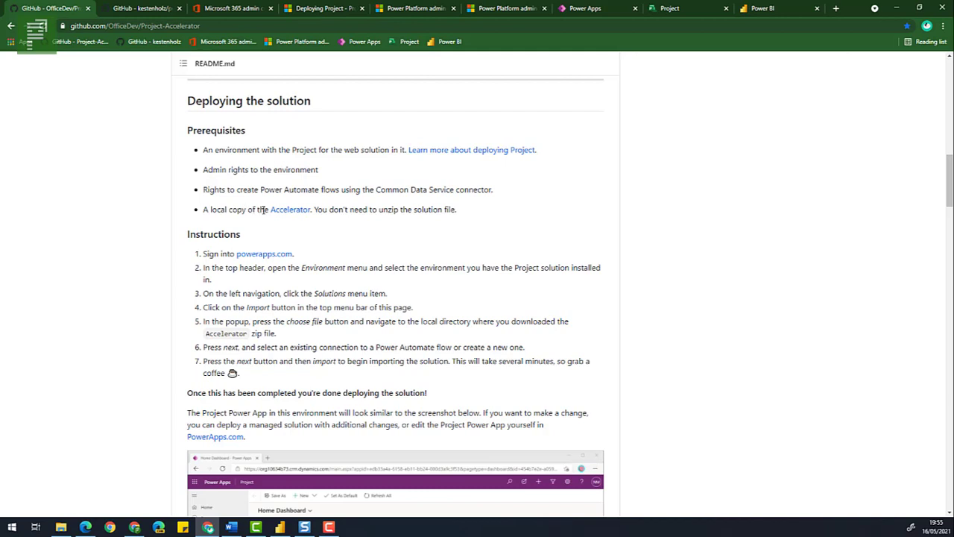
- In the Microsoft 365 admin center, search the active users for "mod" and open the MOD Administrator account's details
left_click(195, 9)
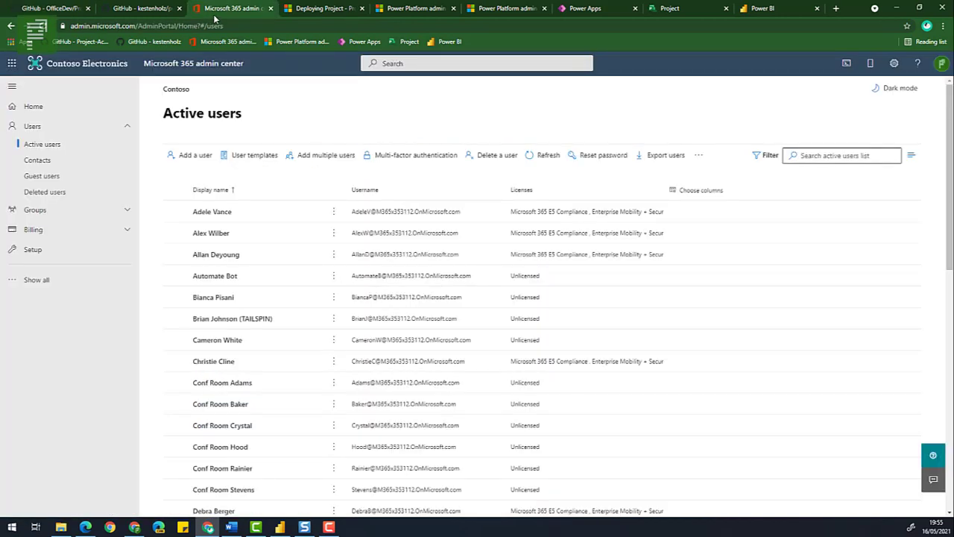
left_click(822, 156)
type("mod")
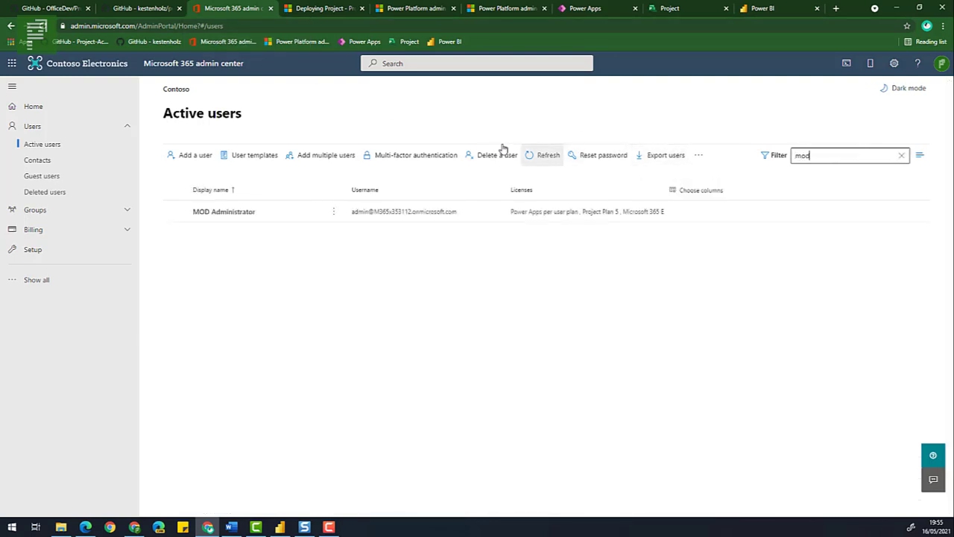
left_click(202, 216)
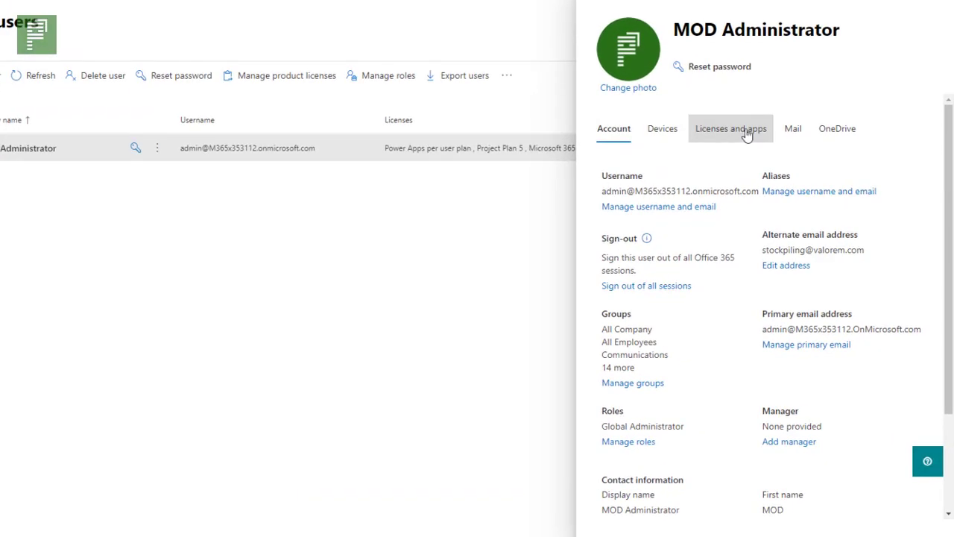
- Examine the licenses assigned to the MOD Administrator account, selecting Power BI Pro, and close the user details
left_click(747, 133)
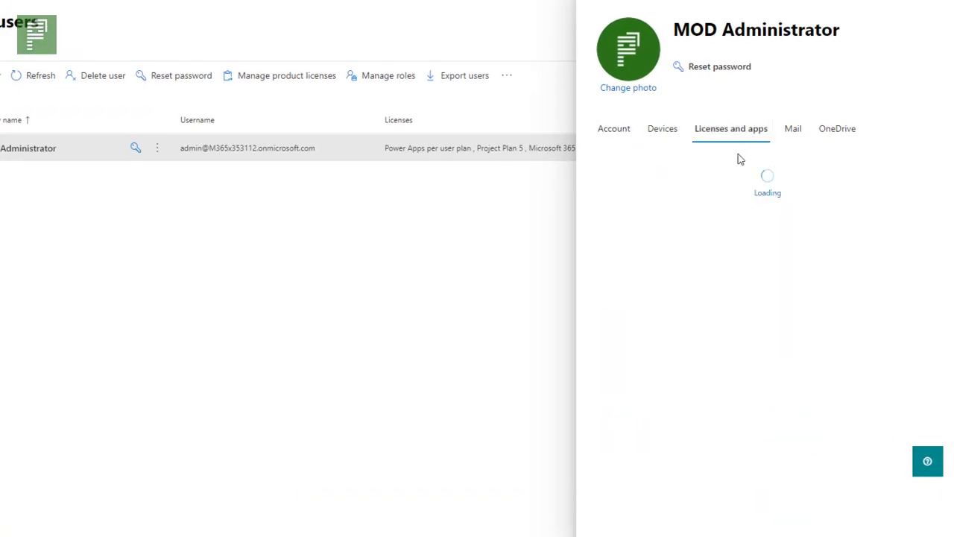
scroll(733, 228, "down", 1)
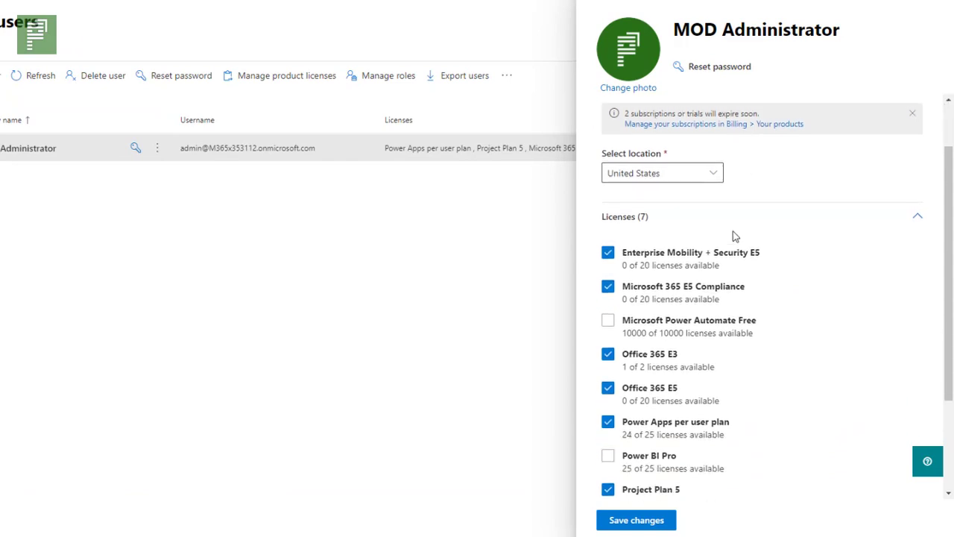
scroll(733, 237, "down", 2)
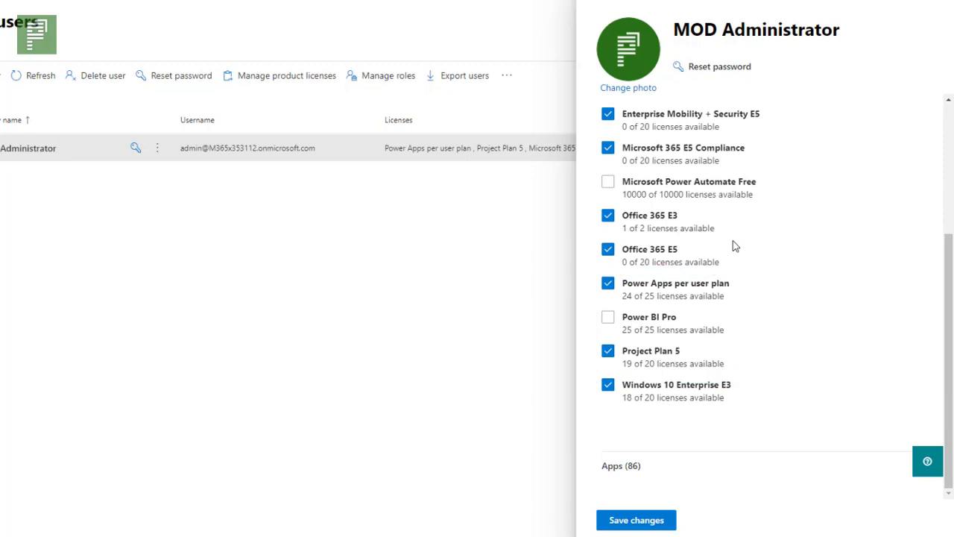
left_click(609, 319)
left_click(938, 8)
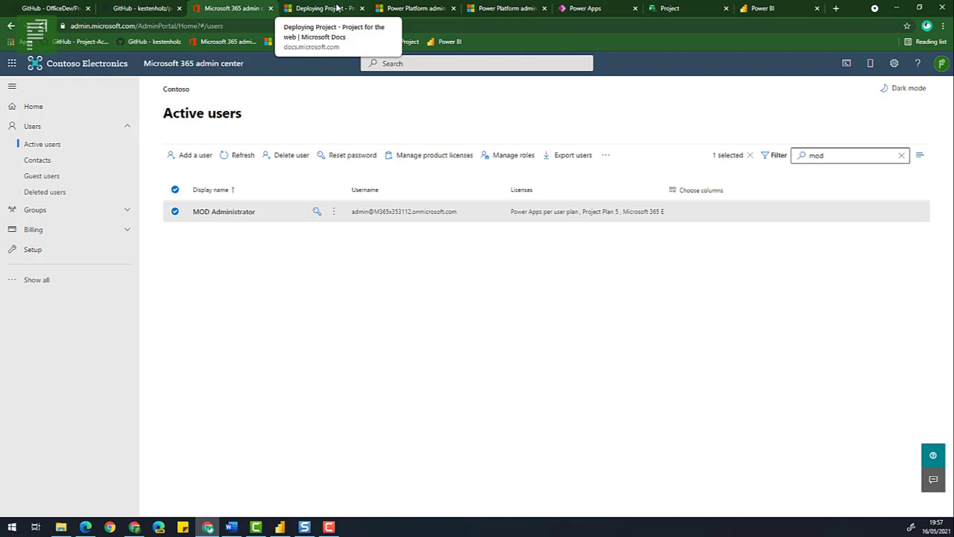
- Review the opening of Microsoft's Deploying Project article and the community post about named instances with Project Trial licenses
left_click(337, 7)
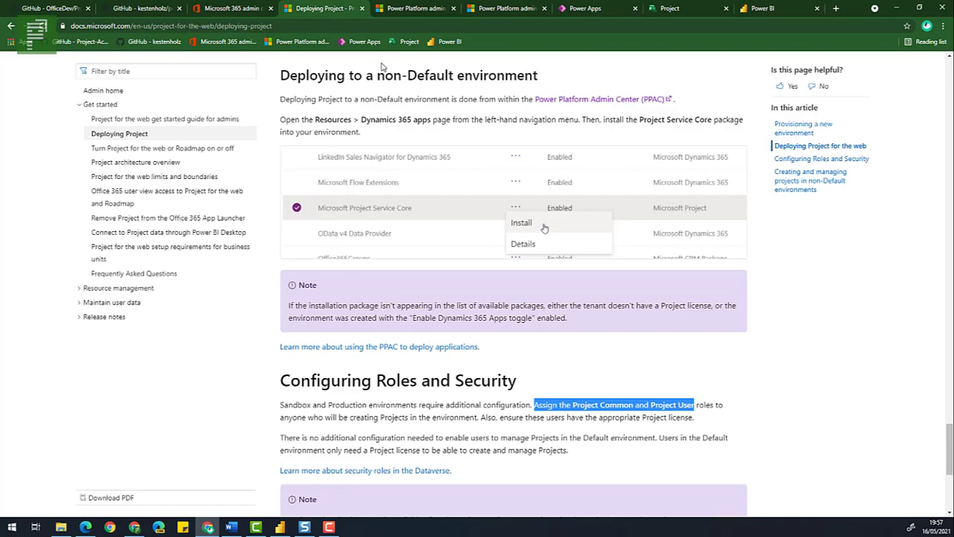
scroll(376, 86, "up", 8)
scroll(402, 170, "up", 12)
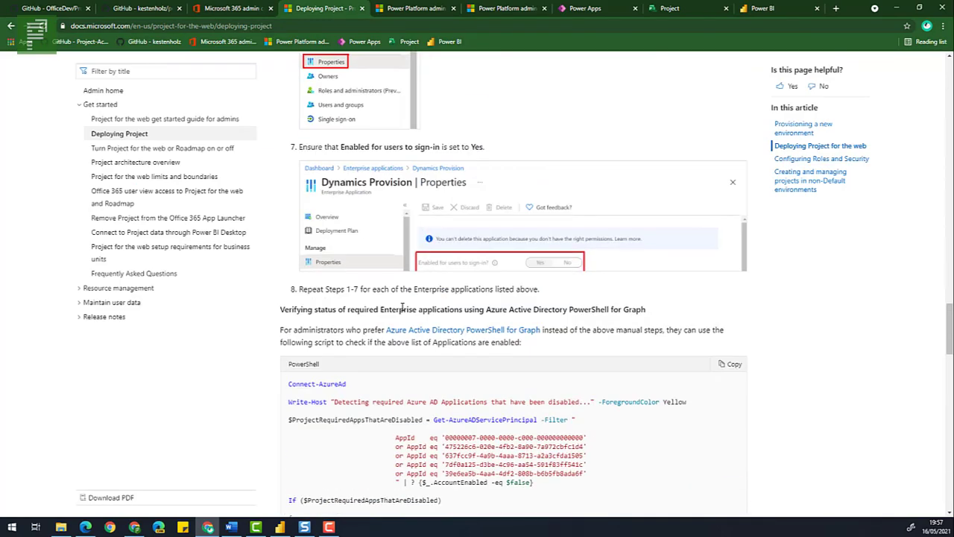
left_click_drag(949, 287, 941, 63)
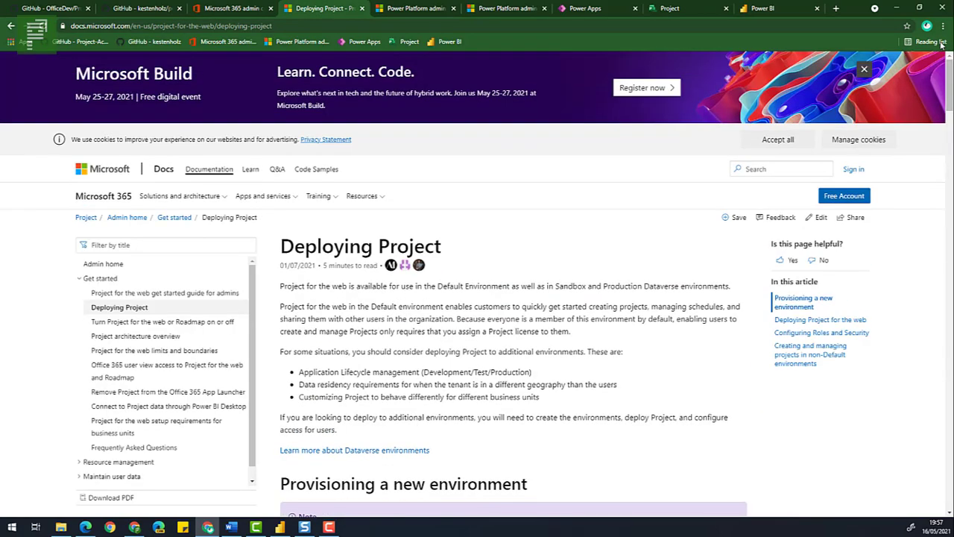
left_click_drag(281, 243, 434, 238)
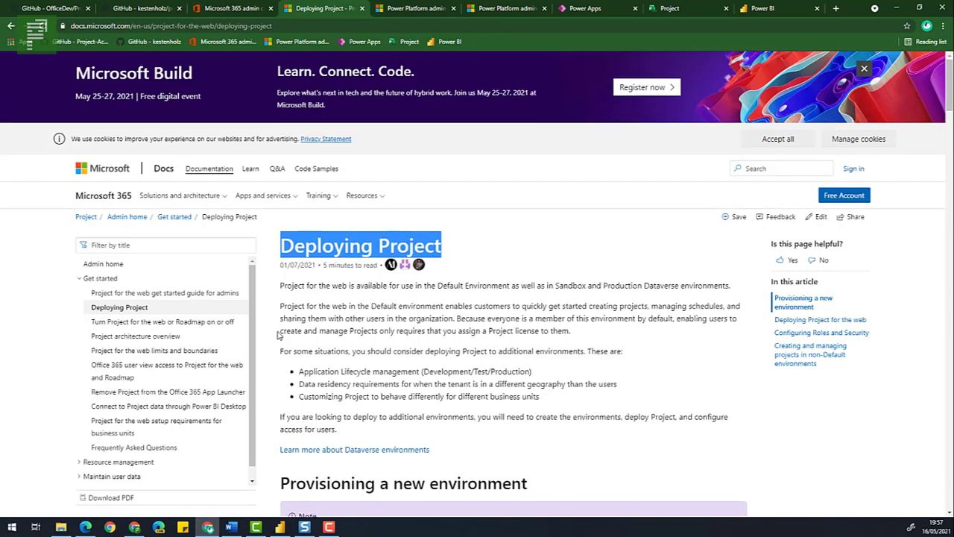
scroll(278, 335, "down", 1)
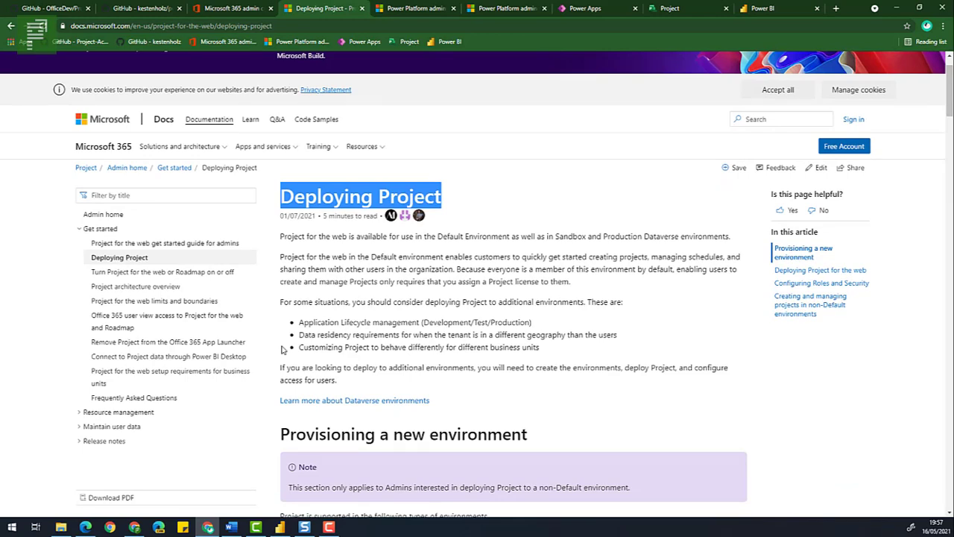
key("alt+Tab")
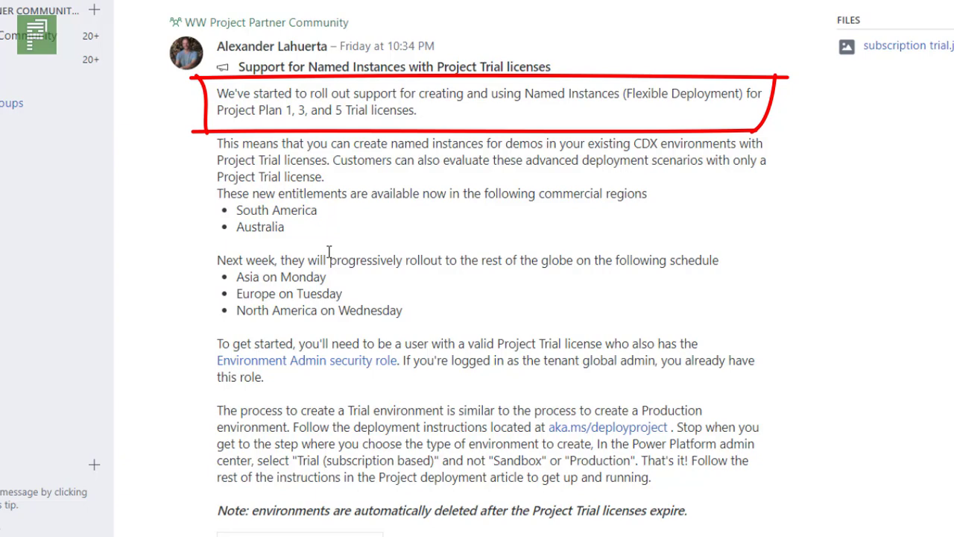
- In the Power Platform admin center, find and select Microsoft Project Service Core among the Dynamics 365 apps
left_click(619, 2)
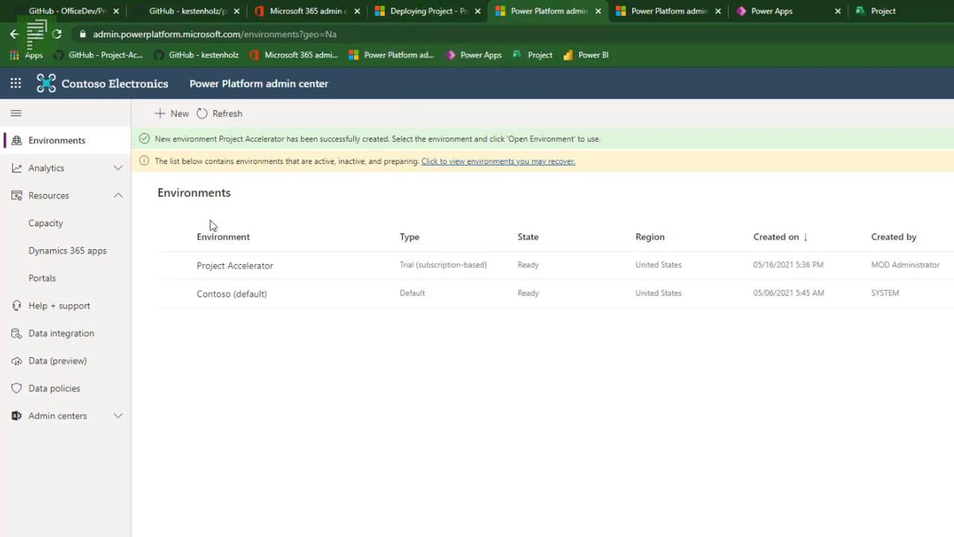
left_click(83, 258)
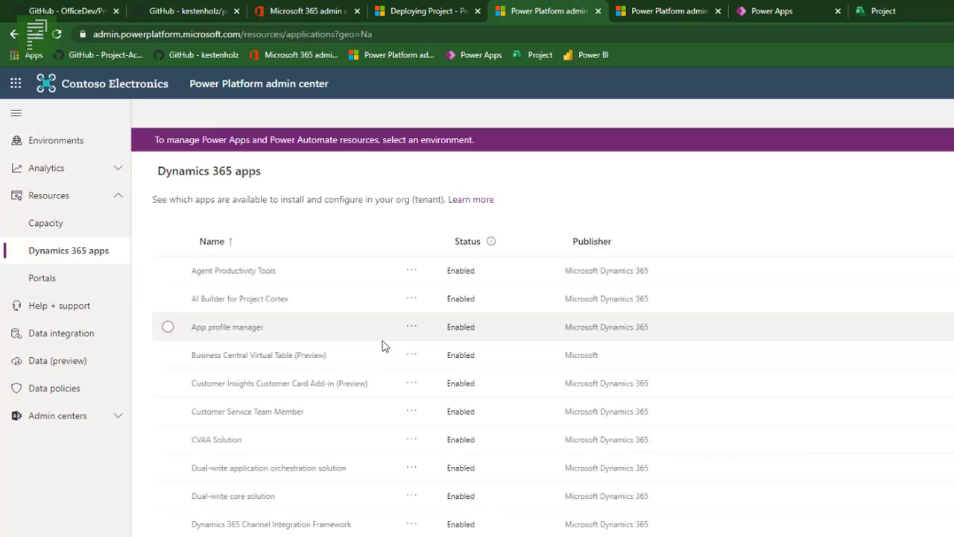
scroll(383, 340, "down", 5)
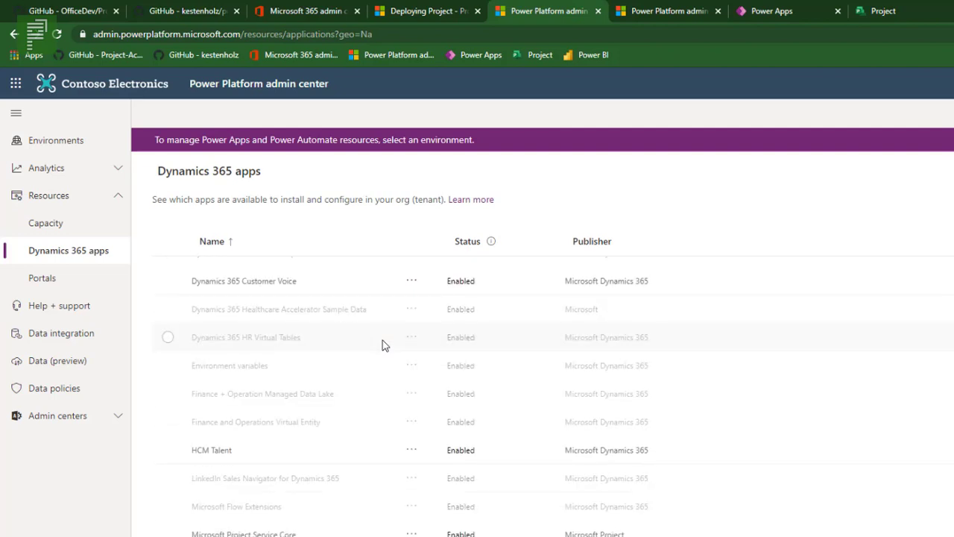
scroll(382, 340, "down", 1)
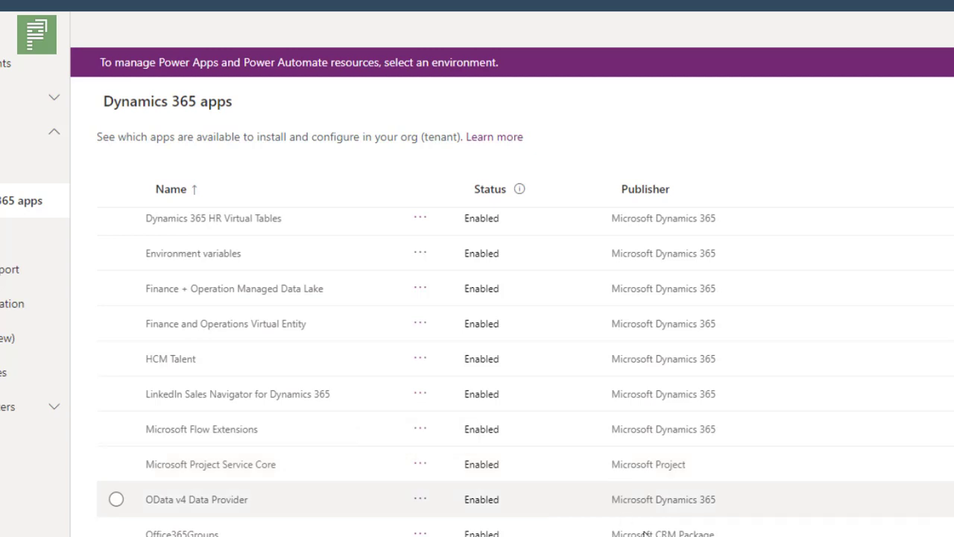
scroll(633, 477, "up", 5)
scroll(628, 447, "up", 2)
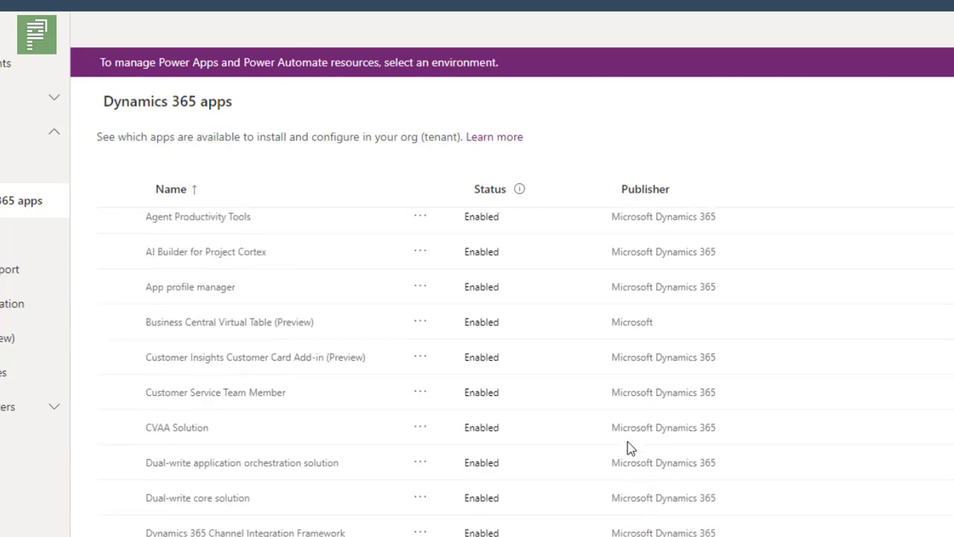
scroll(623, 432, "down", 1)
scroll(620, 418, "up", 1)
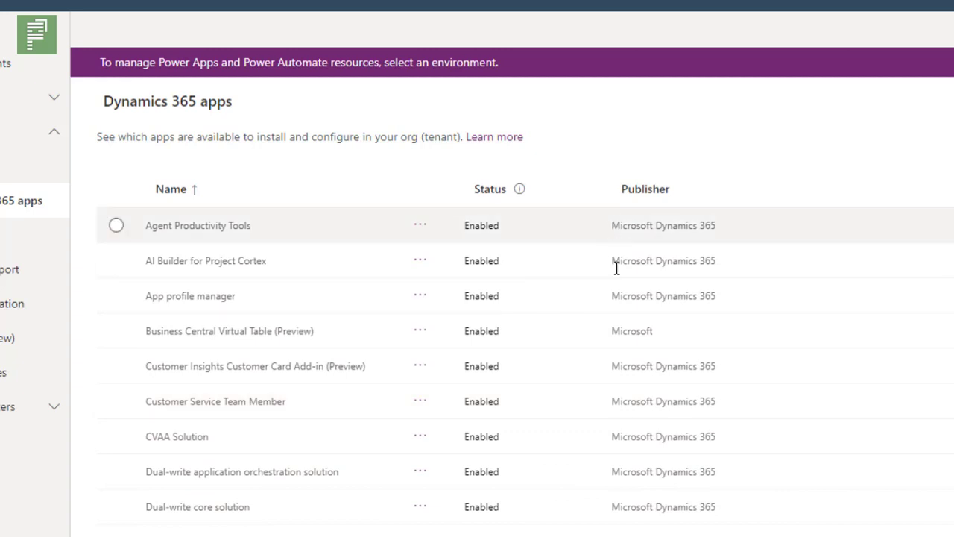
scroll(616, 413, "down", 6)
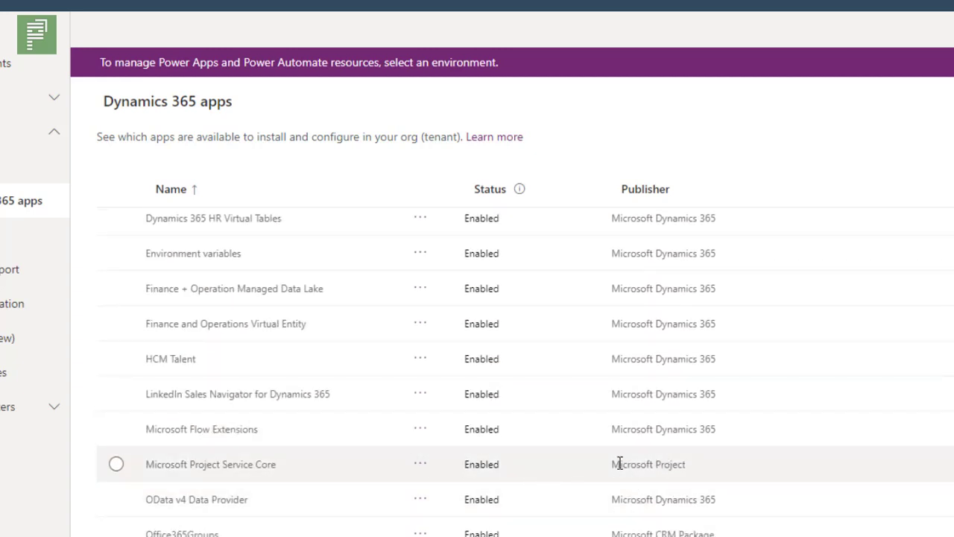
left_click_drag(610, 464, 683, 464)
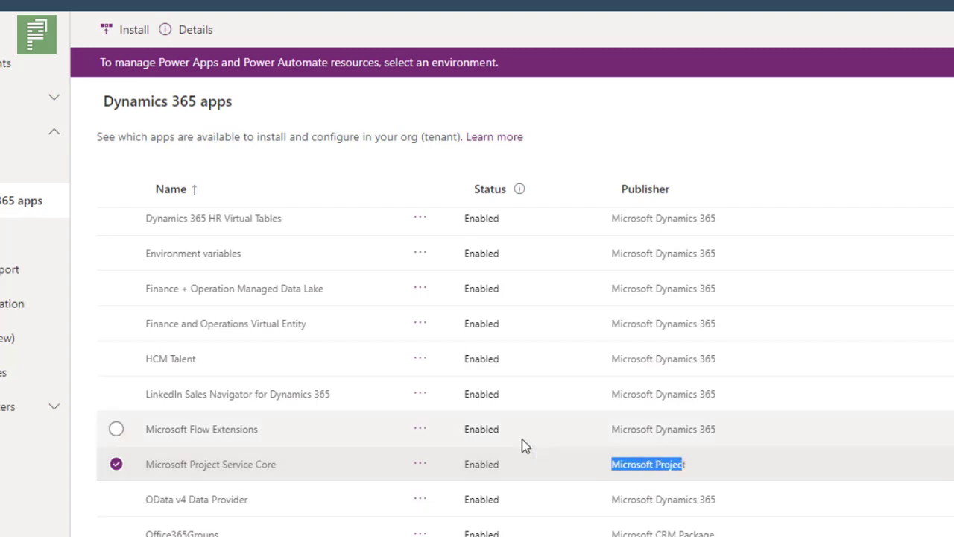
- Install Microsoft Project Service Core in the Project Accelerator environment, agreeing to the terms of service, and refresh the installation status
left_click(425, 472)
left_click(440, 479)
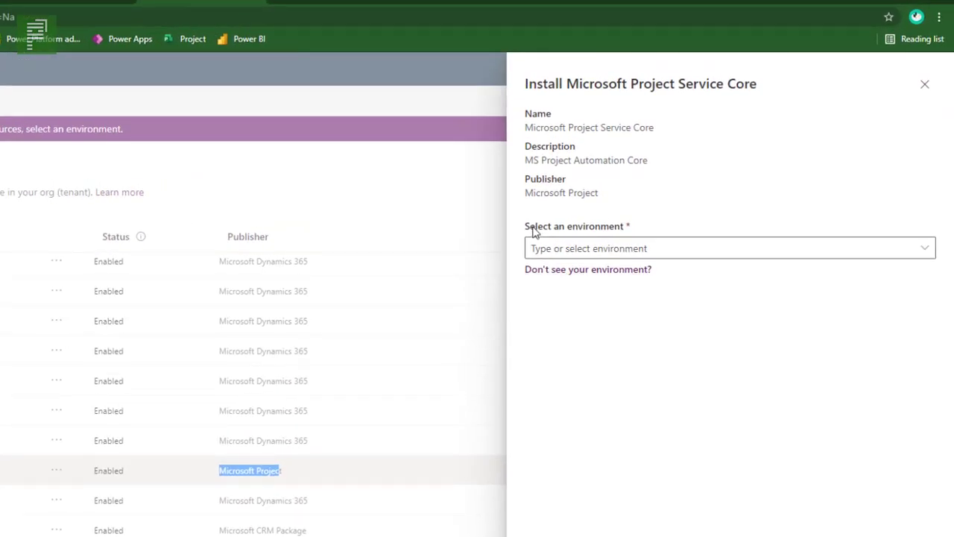
left_click(598, 250)
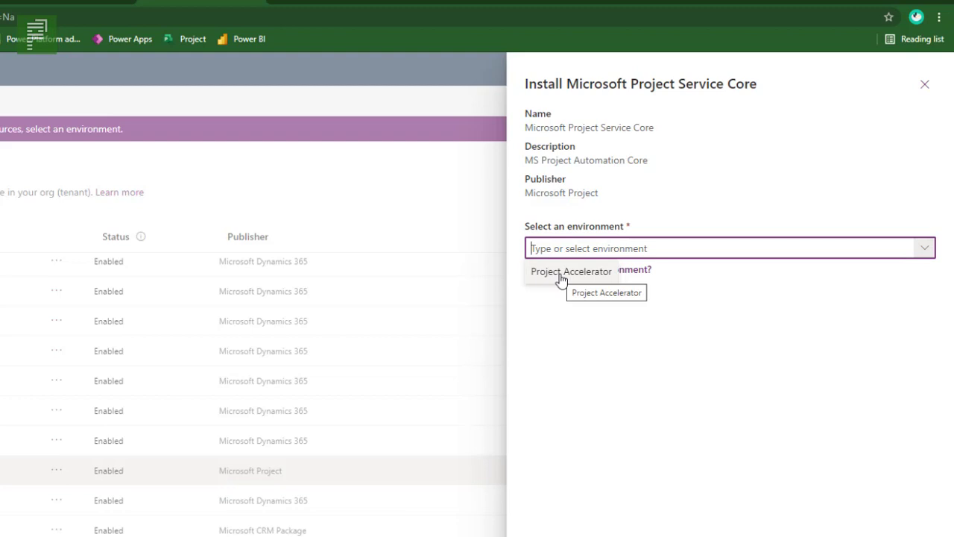
left_click(561, 275)
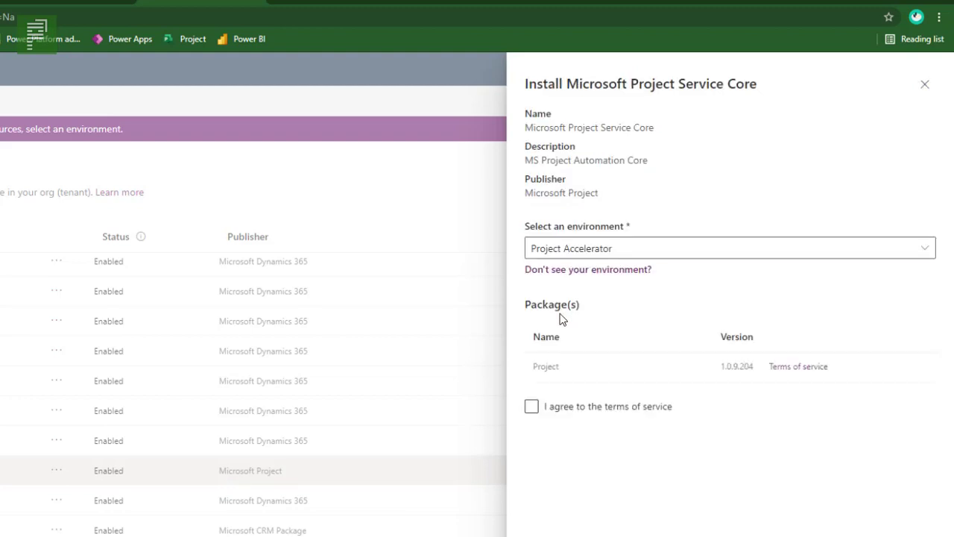
left_click(532, 409)
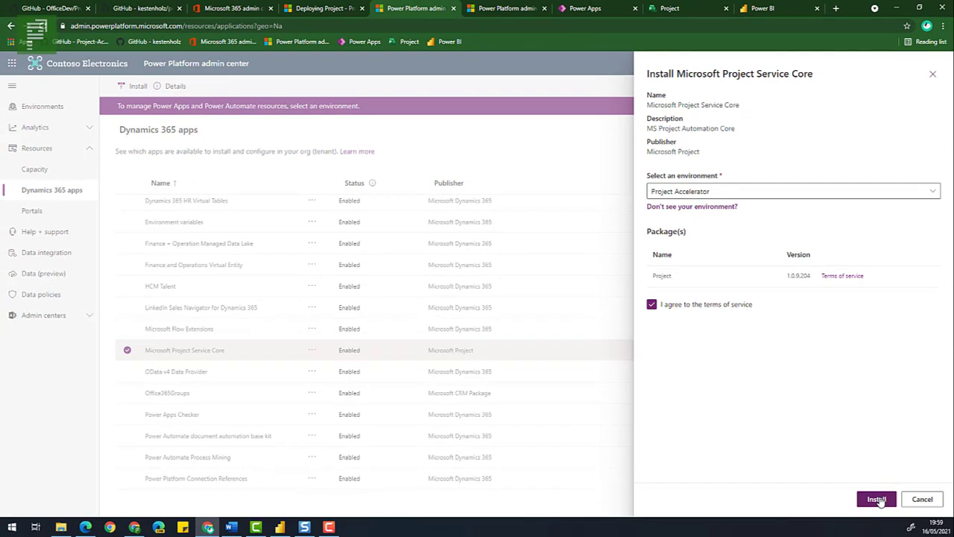
left_click(878, 500)
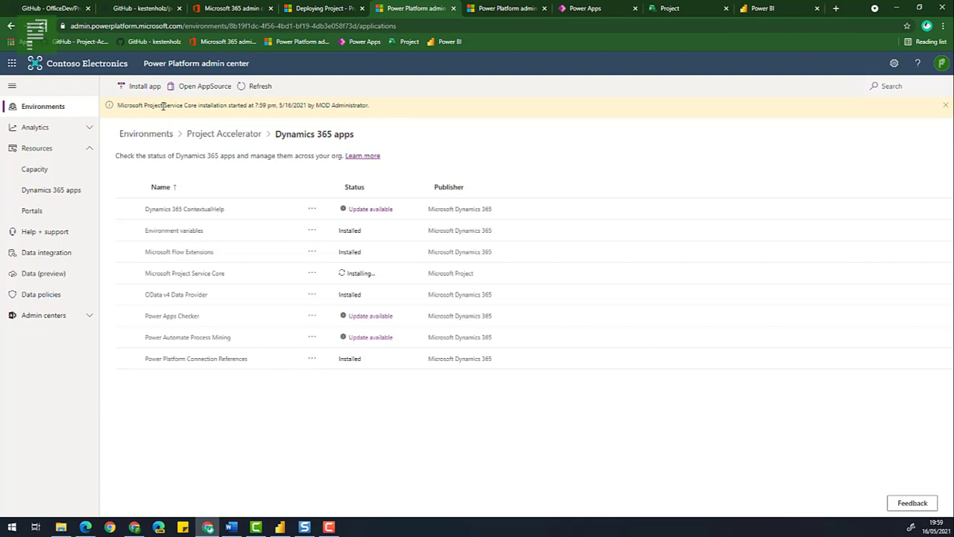
left_click(252, 88)
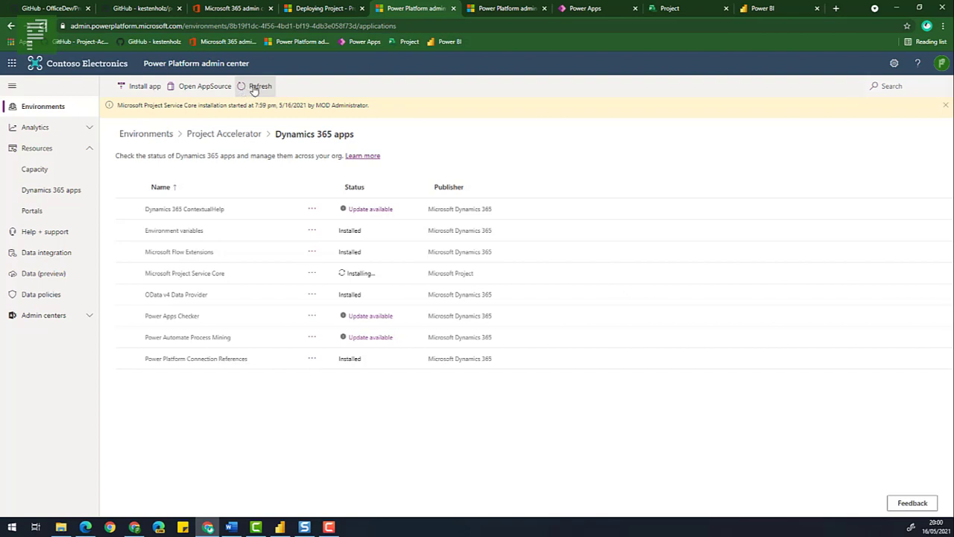
- Switch to Power Apps and start a solution import in the Project Accelerator environment
left_click(567, 15)
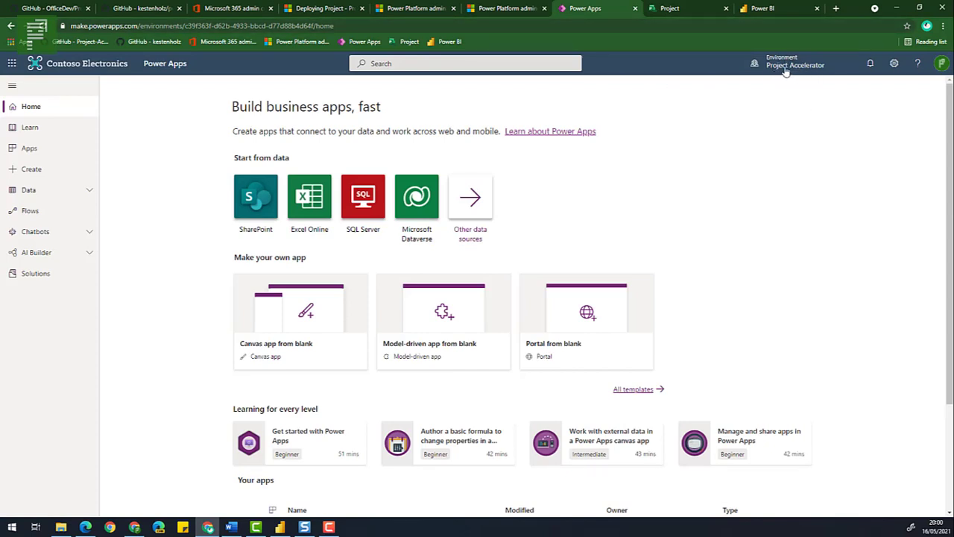
left_click(37, 274)
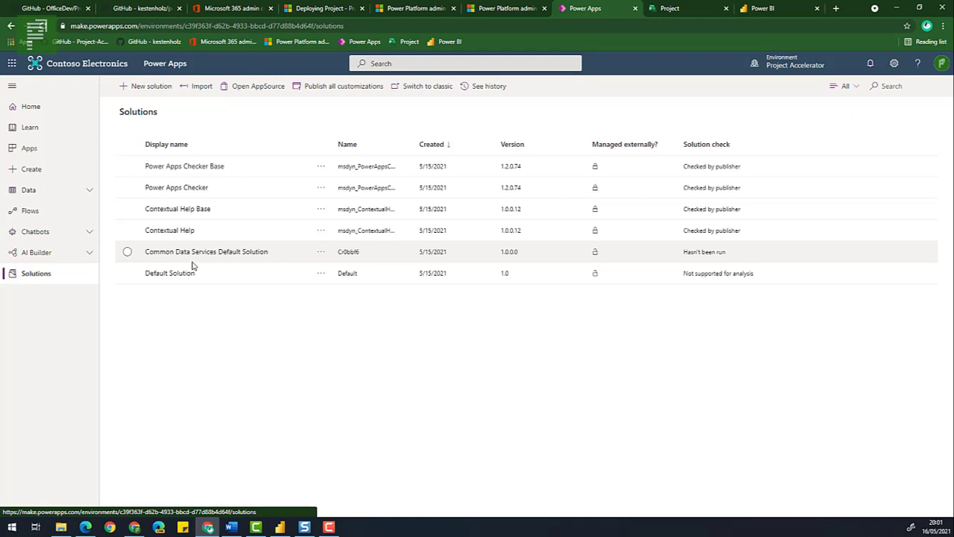
left_click(187, 97)
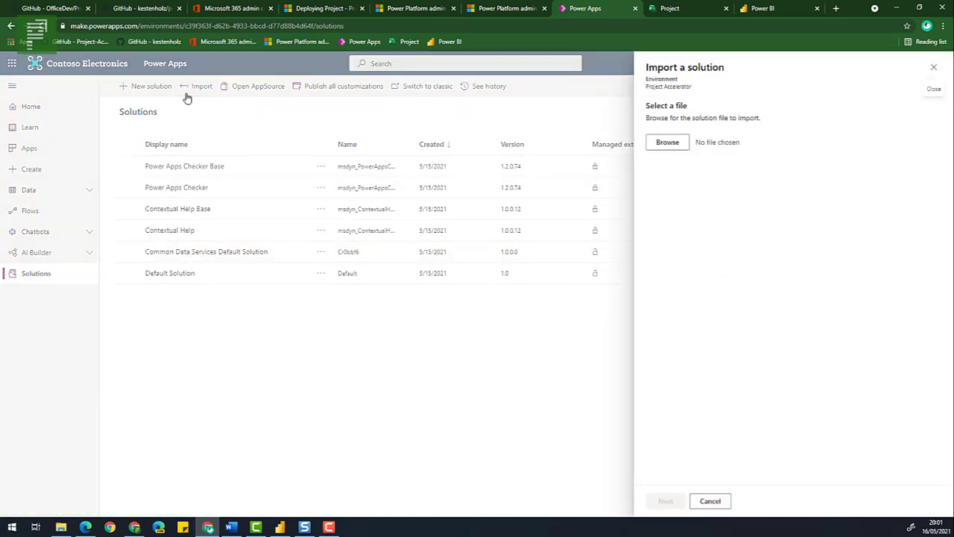
- Try to import powerapps-main.zip from the Project Accelerator video folder as the solution file
left_click(660, 149)
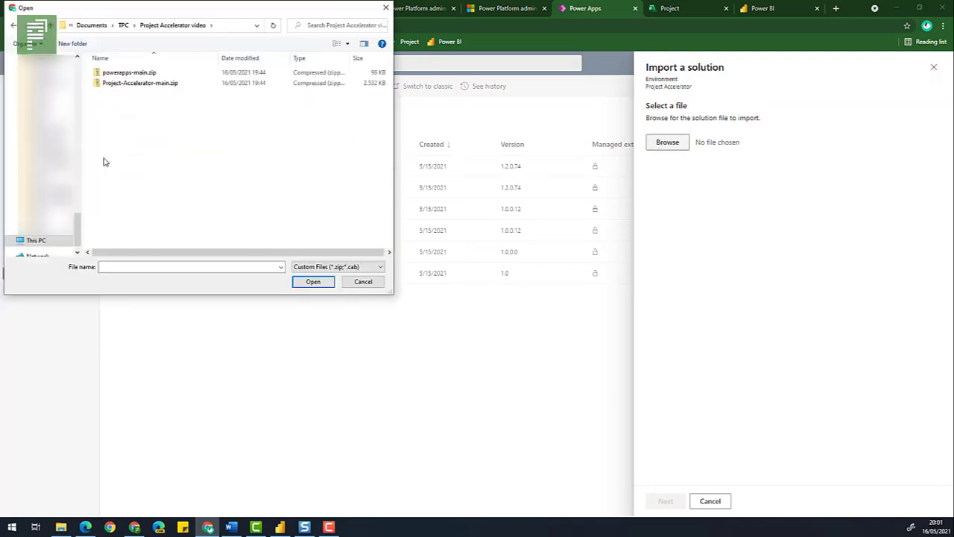
left_click(118, 74)
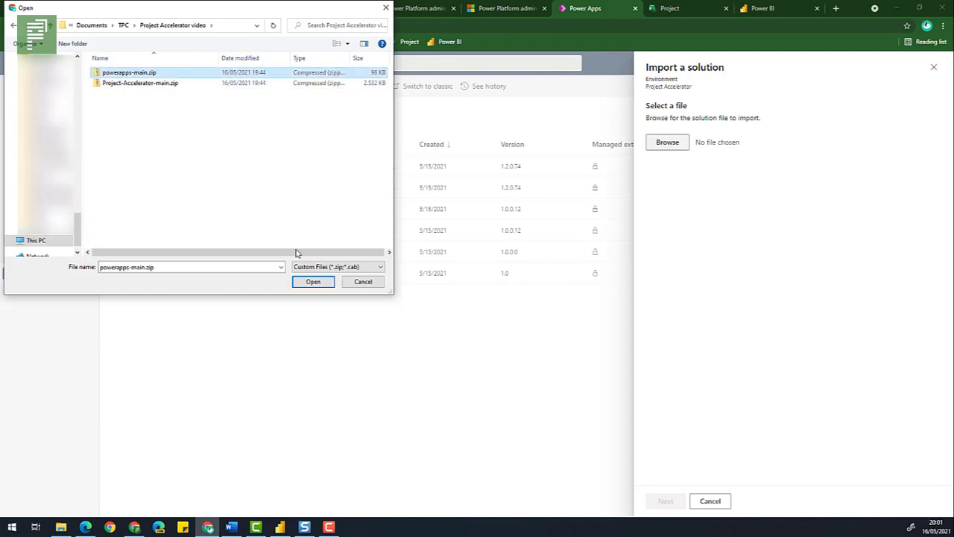
left_click(312, 282)
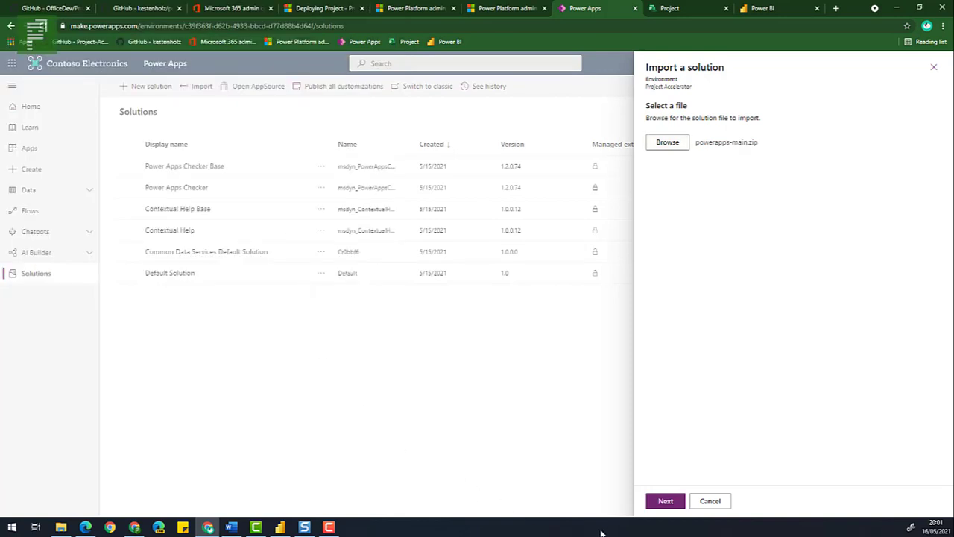
left_click(665, 501)
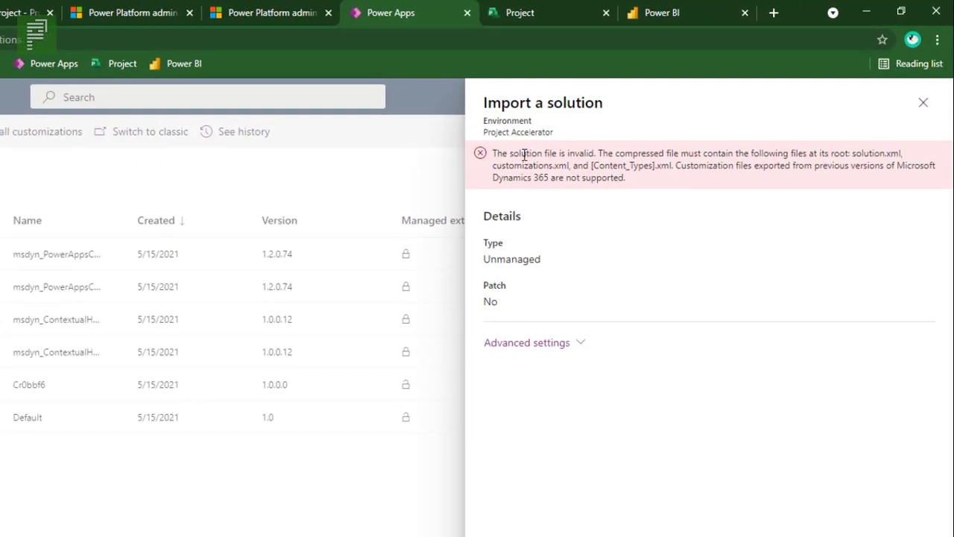
- In File Explorer, extract powerapps-main.zip into a powerapps-main folder and look inside it for the solution package
key("alt+Tab")
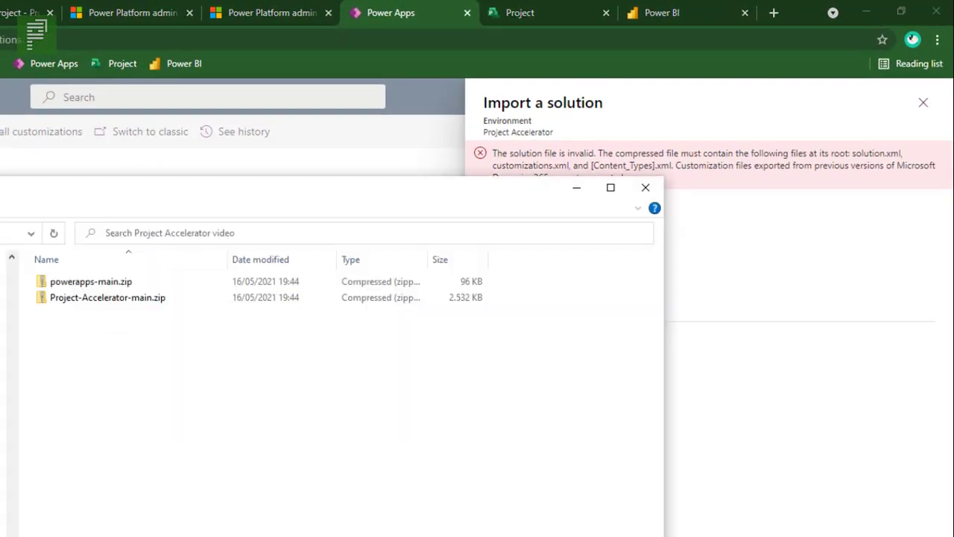
right_click(85, 283)
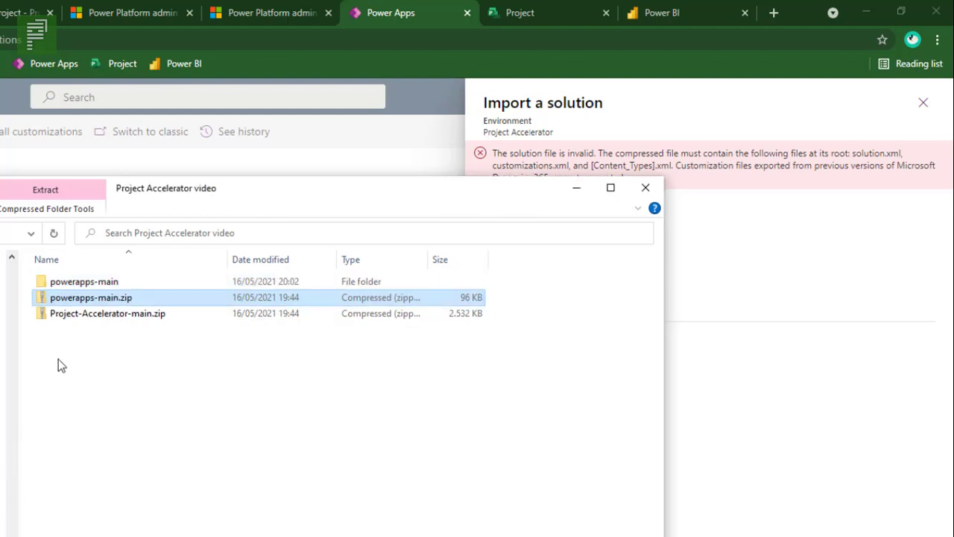
double_click(63, 282)
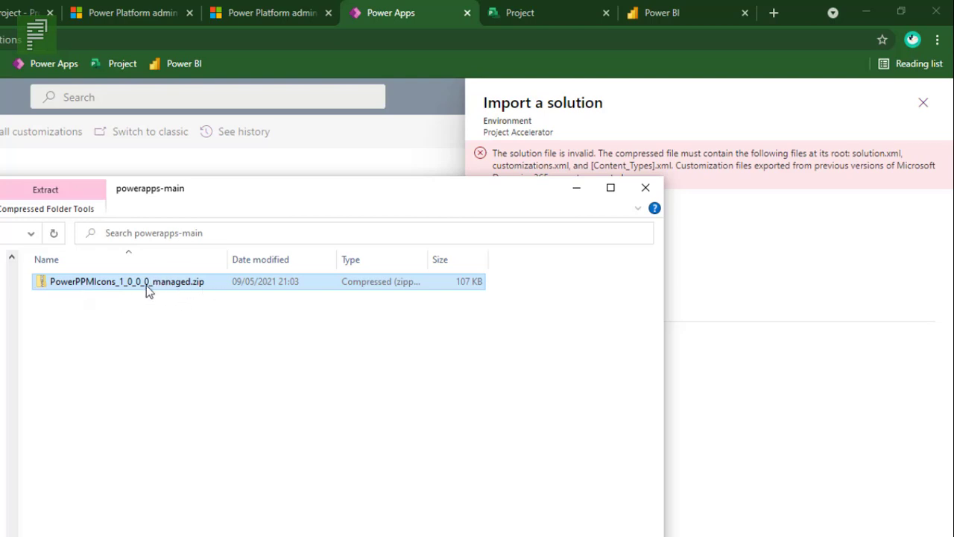
left_click_drag(284, 189, 103, 175)
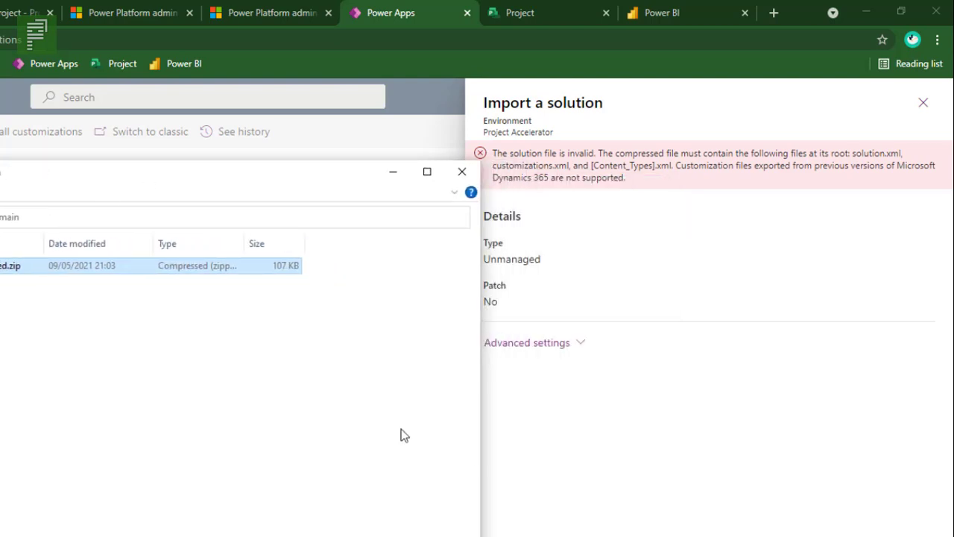
left_click(557, 474)
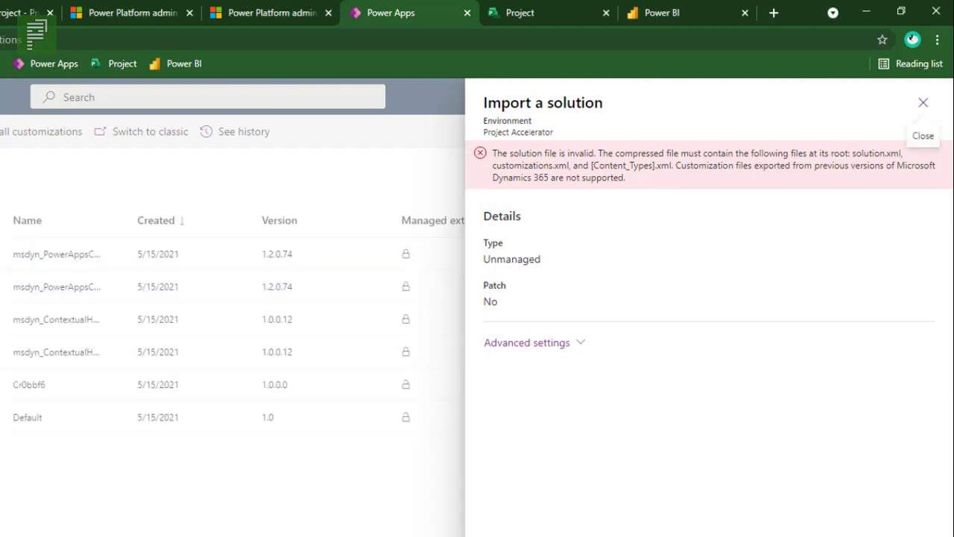
- Restart the solution import with PowerPPMIcons_1_0_0_0_managed.zip from the powerapps-main folder and import the managed PowerPPMIcons solution
left_click(923, 102)
left_click(233, 462)
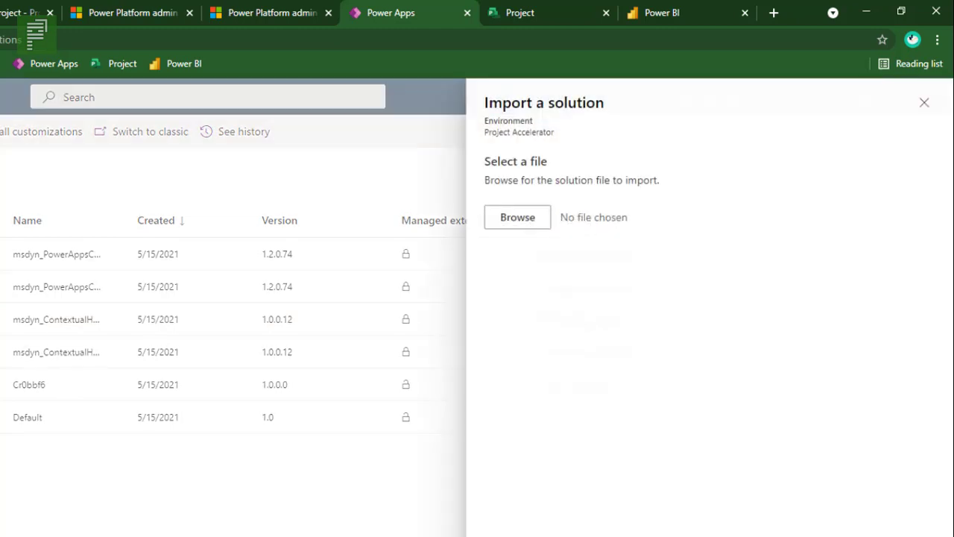
left_click(507, 227)
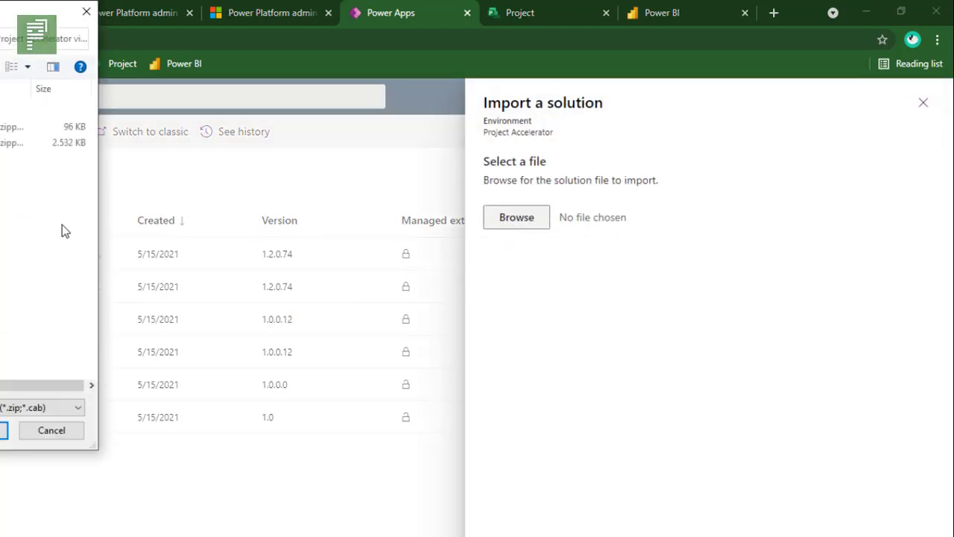
double_click(8, 111)
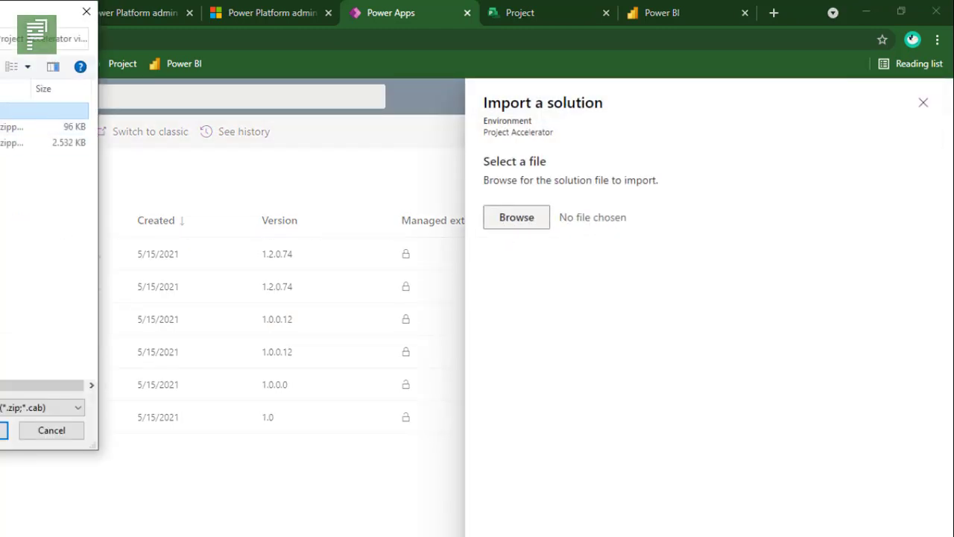
double_click(7, 111)
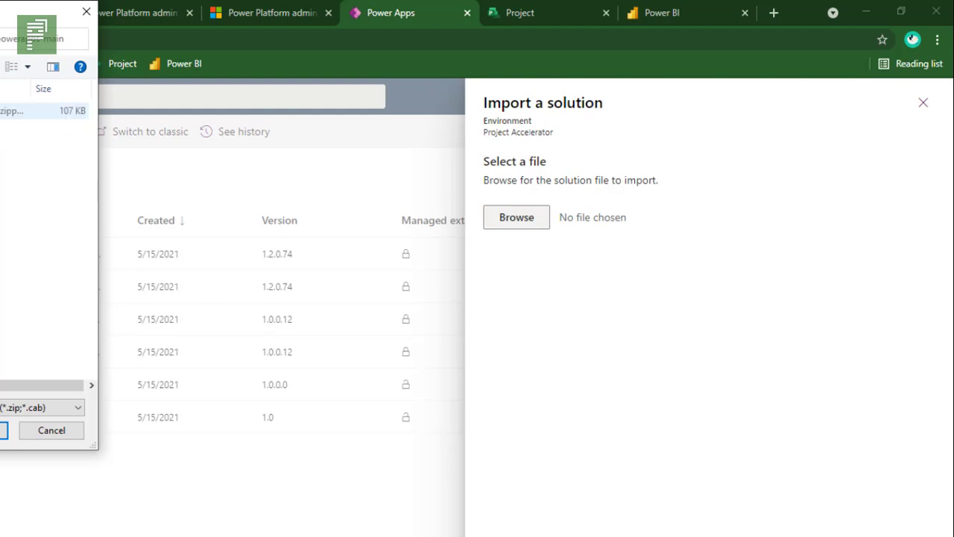
left_click(7, 111)
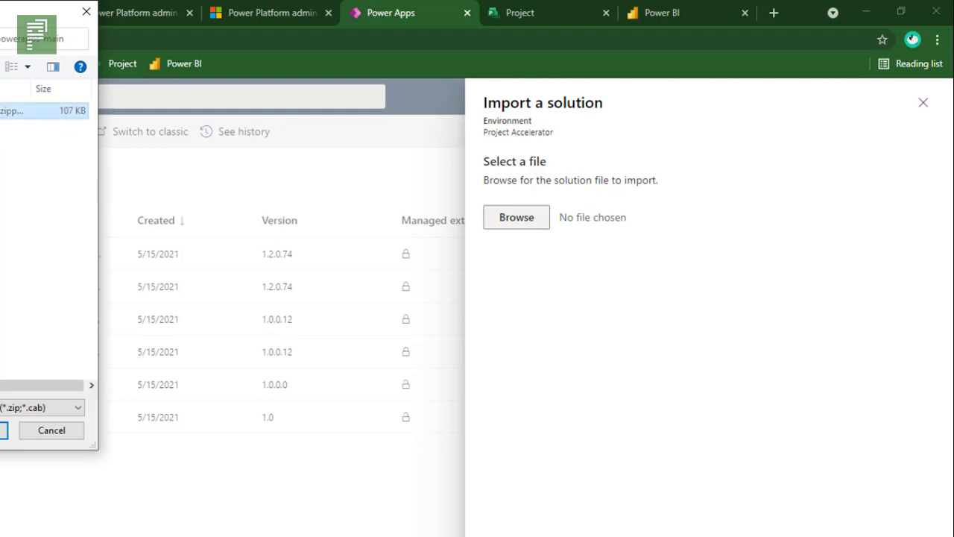
left_click(3, 430)
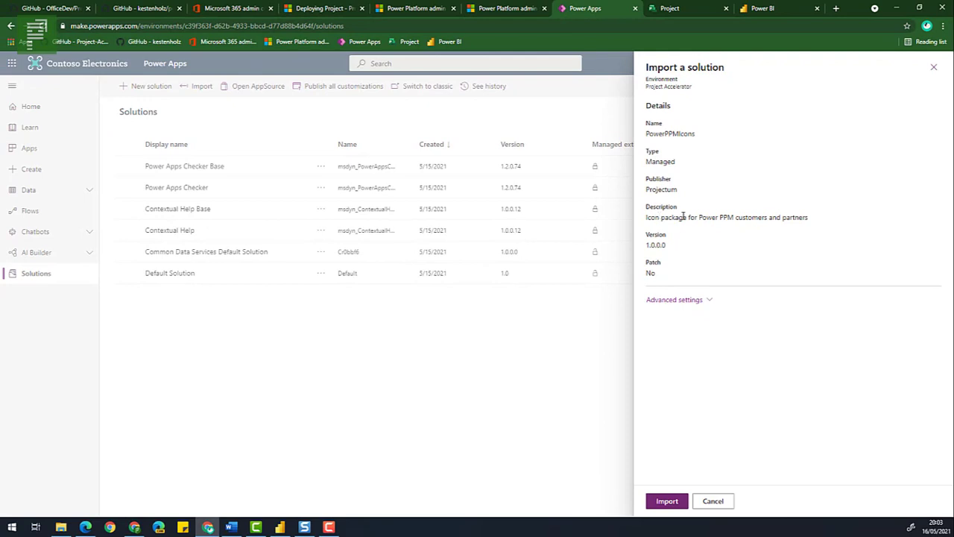
left_click_drag(699, 217, 734, 217)
left_click(667, 501)
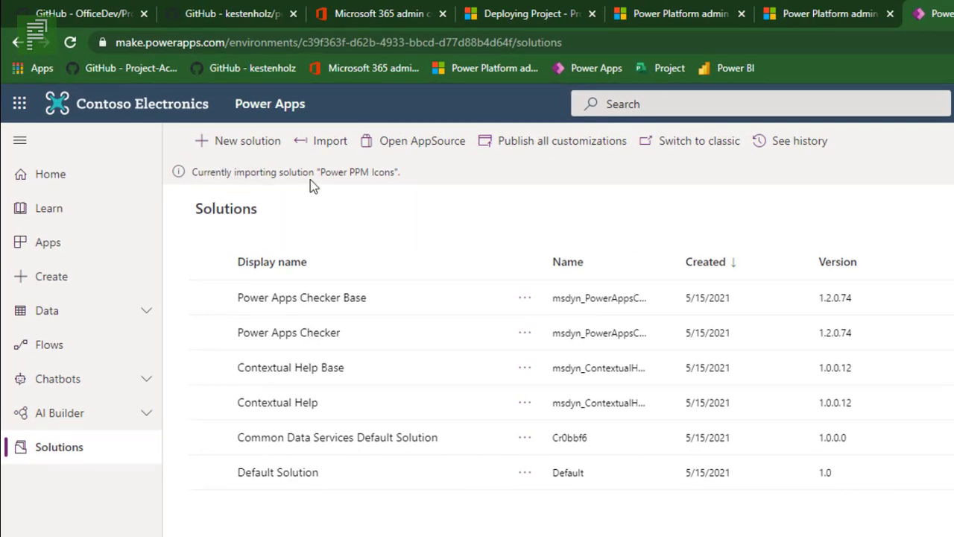
- Check the Microsoft Project Service Core installation status in the Power Platform admin center and the Power PPM Icons import result in Power Apps
left_click(654, 23)
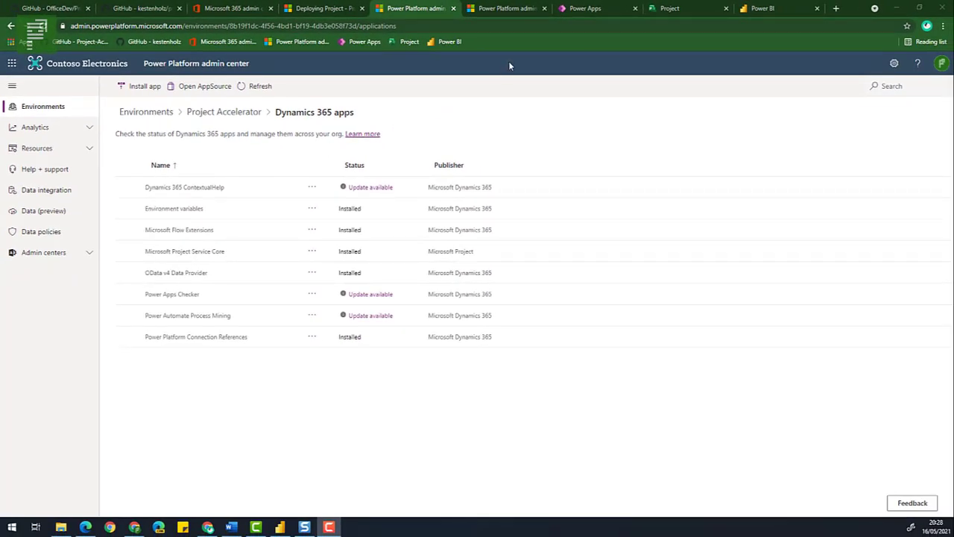
left_click(570, 12)
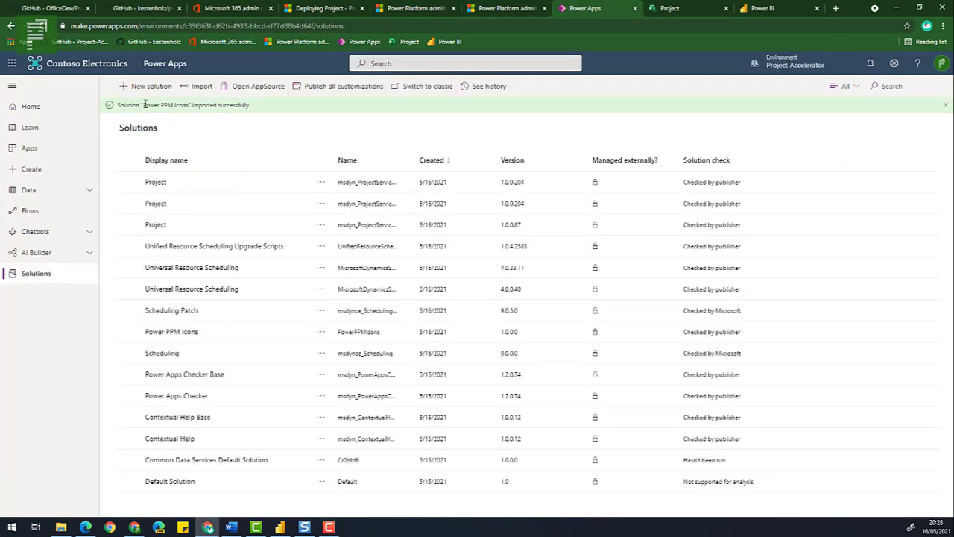
left_click_drag(146, 104, 254, 110)
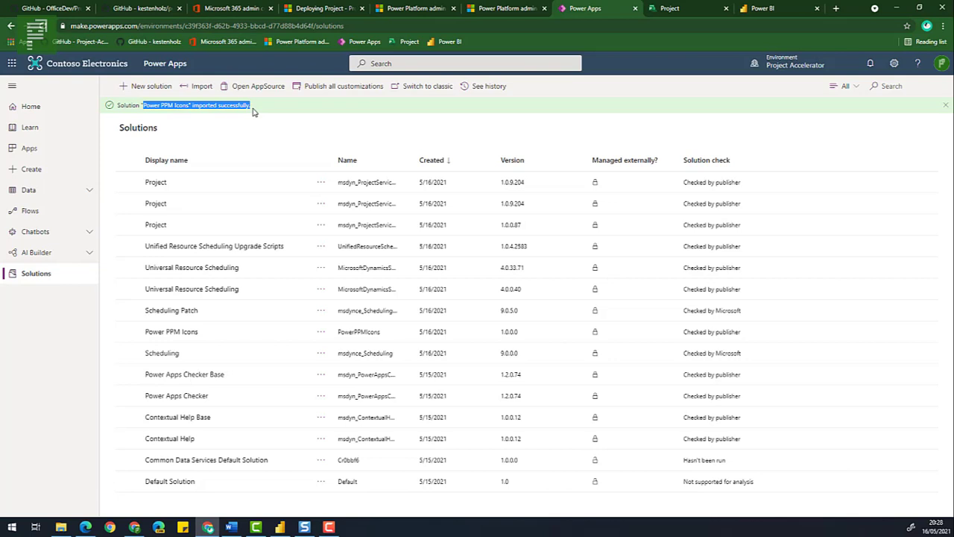
left_click(254, 110)
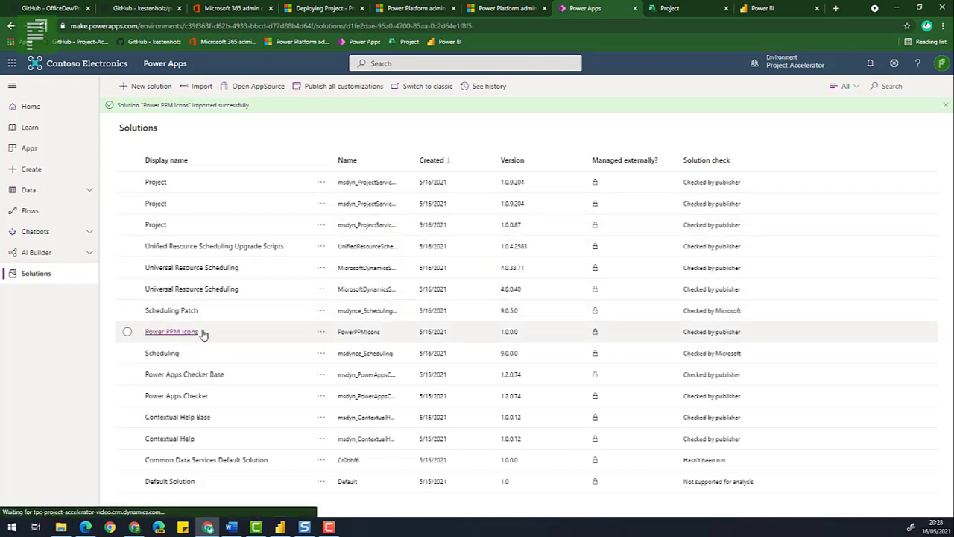
- Examine the icon web resources in the Power PPM Icons solution and return to the solutions list
left_click(198, 333)
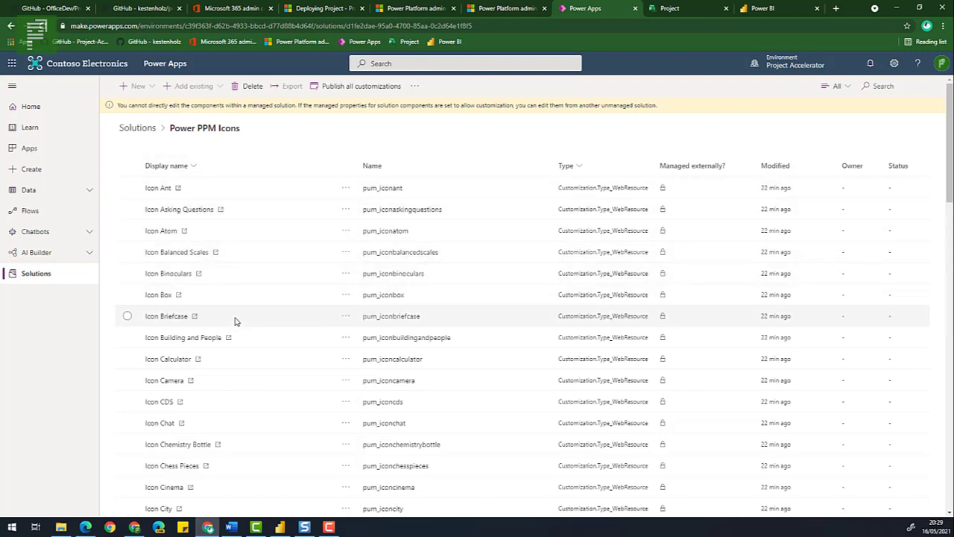
scroll(234, 321, "down", 5)
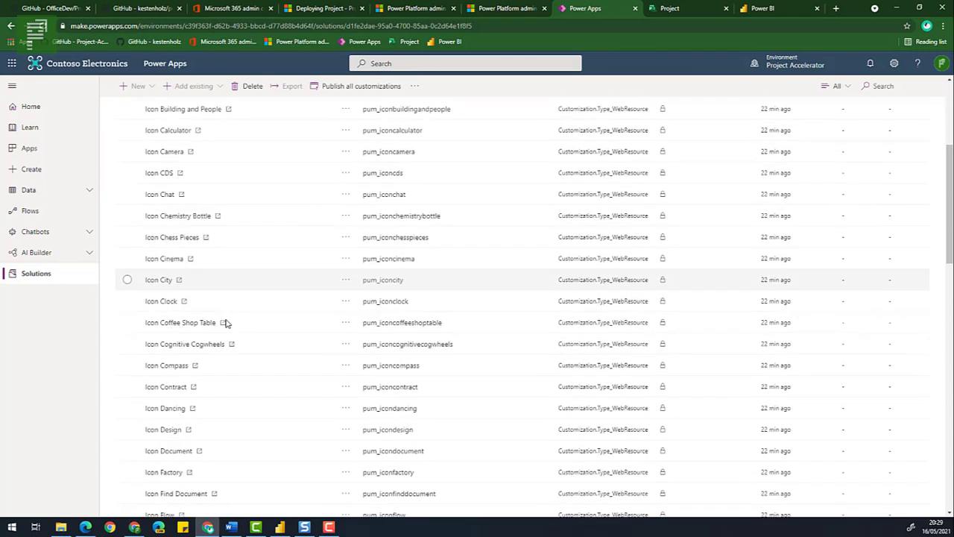
scroll(226, 323, "down", 7)
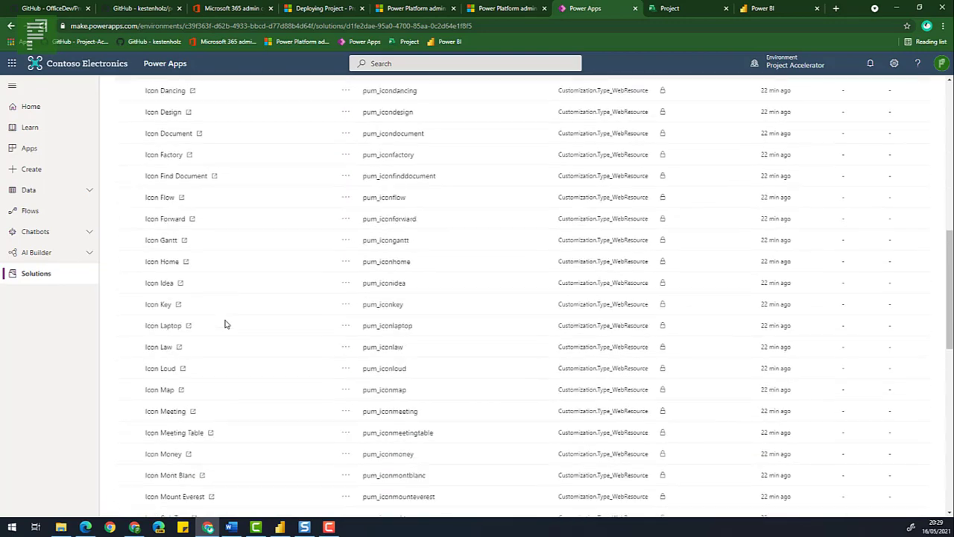
scroll(226, 324, "down", 2)
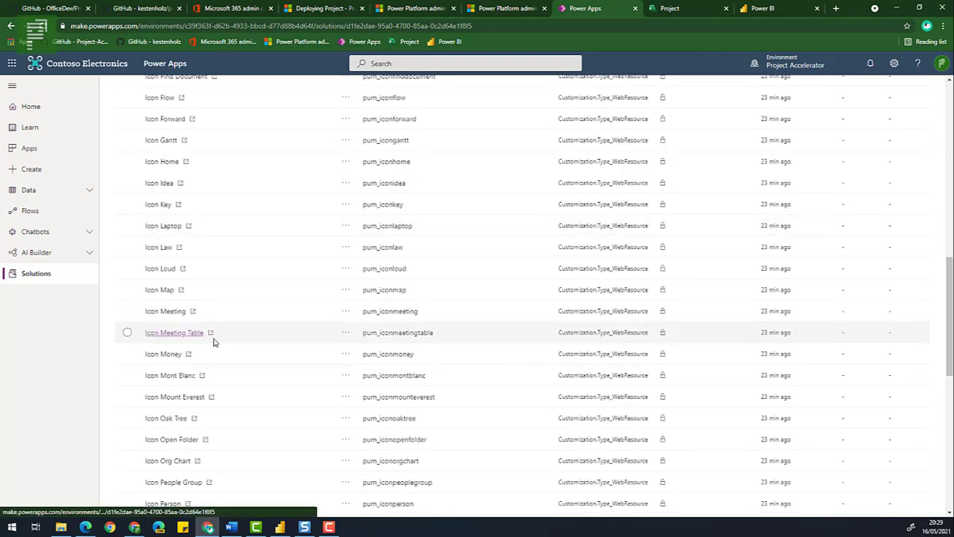
scroll(214, 341, "up", 10)
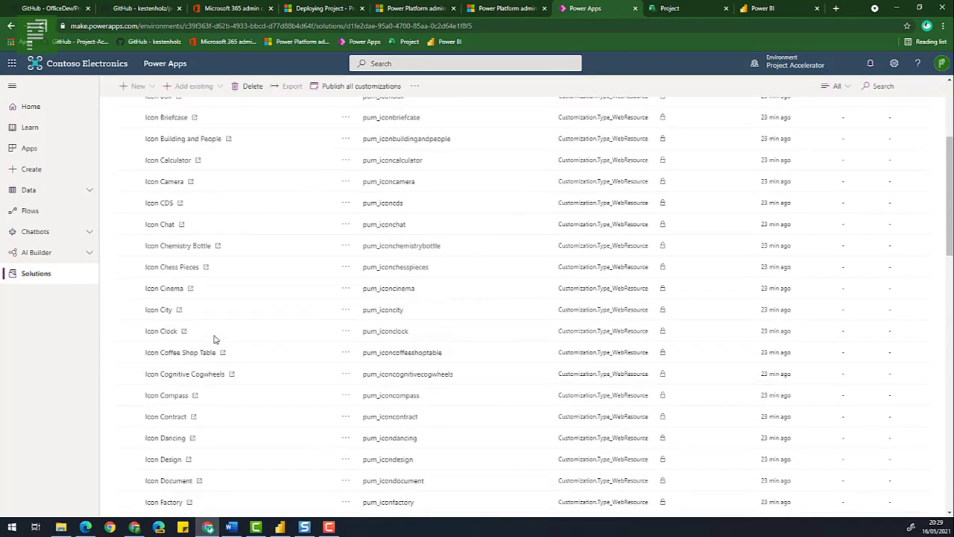
scroll(214, 341, "up", 4)
left_click(139, 127)
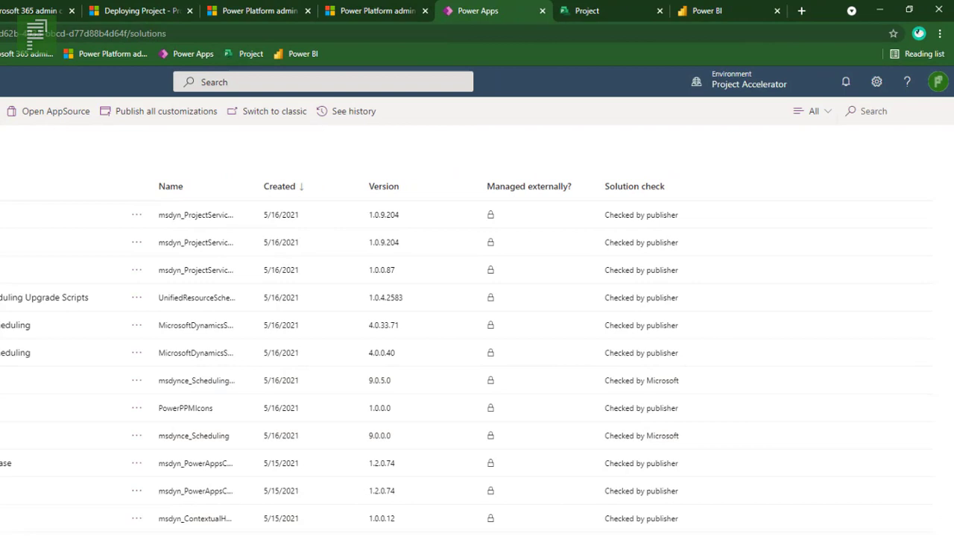
- In File Explorer, extract Project-Accelerator-main.zip within the Project Accelerator video folder and open the extracted folder
key("alt+Tab")
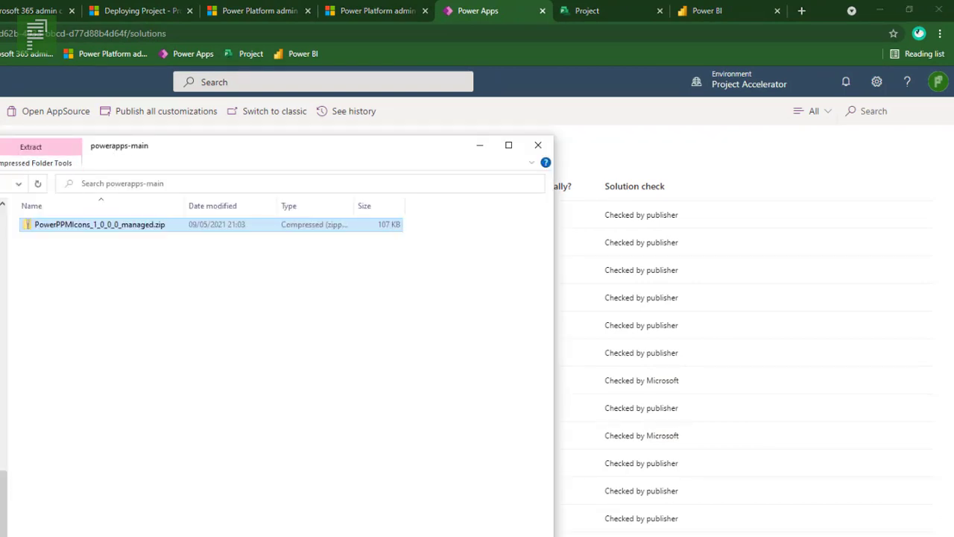
key("alt+Up")
key("alt+Up")
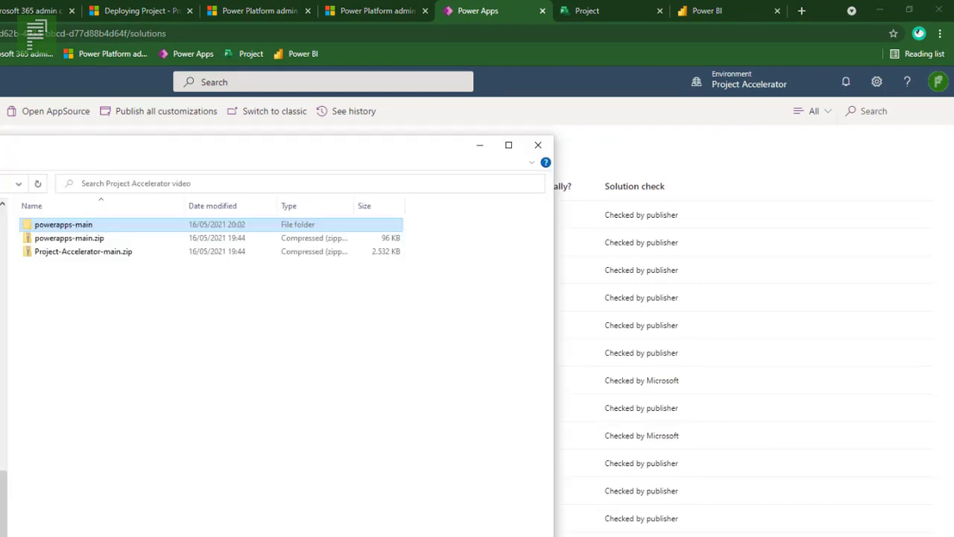
left_click(66, 255)
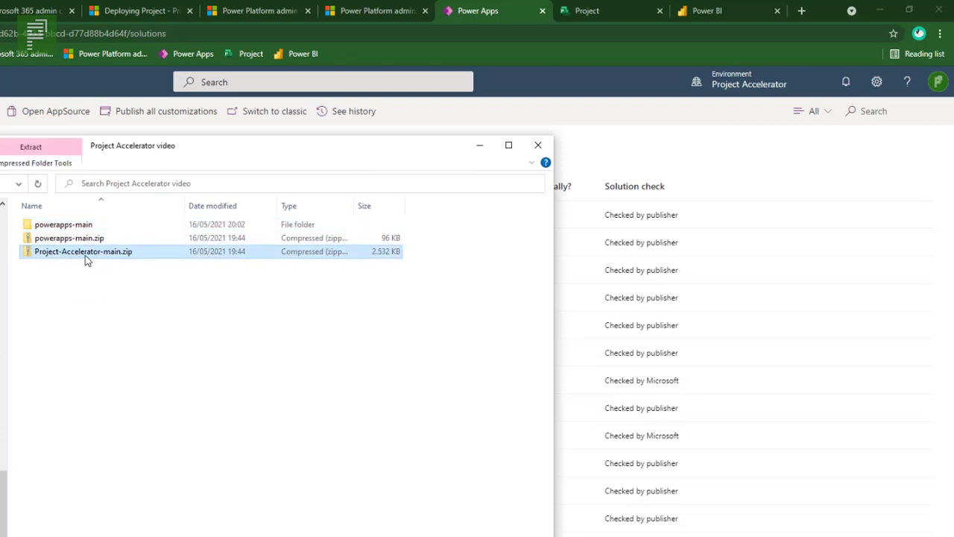
right_click(85, 255)
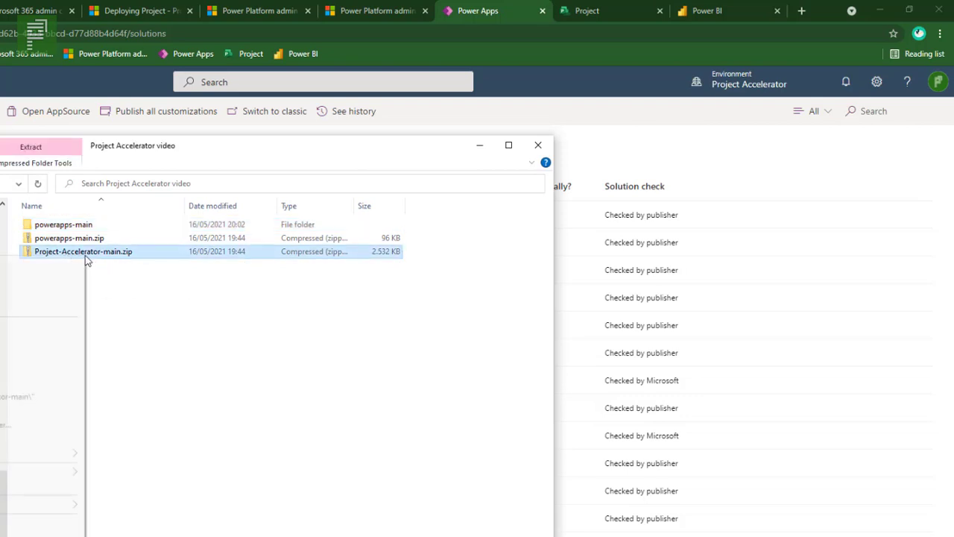
left_click(27, 397)
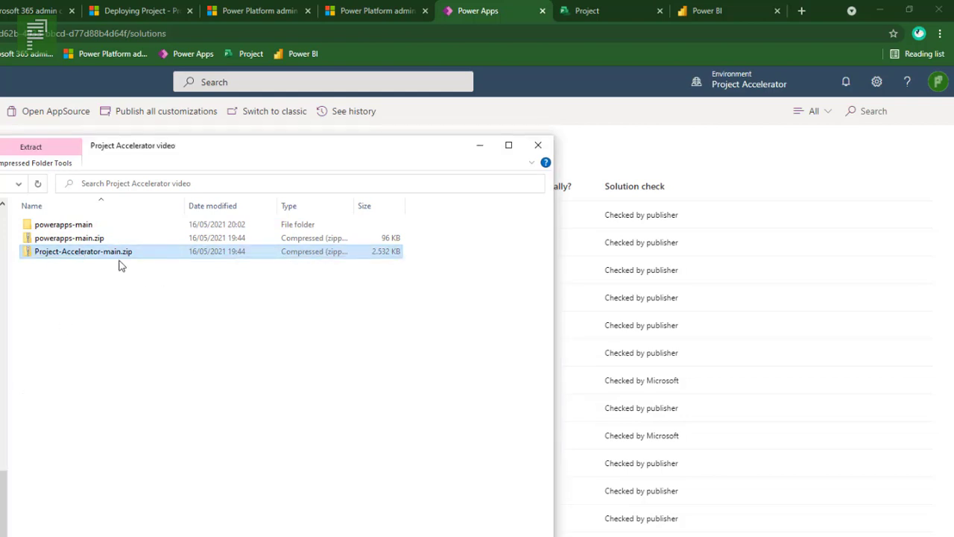
double_click(35, 239)
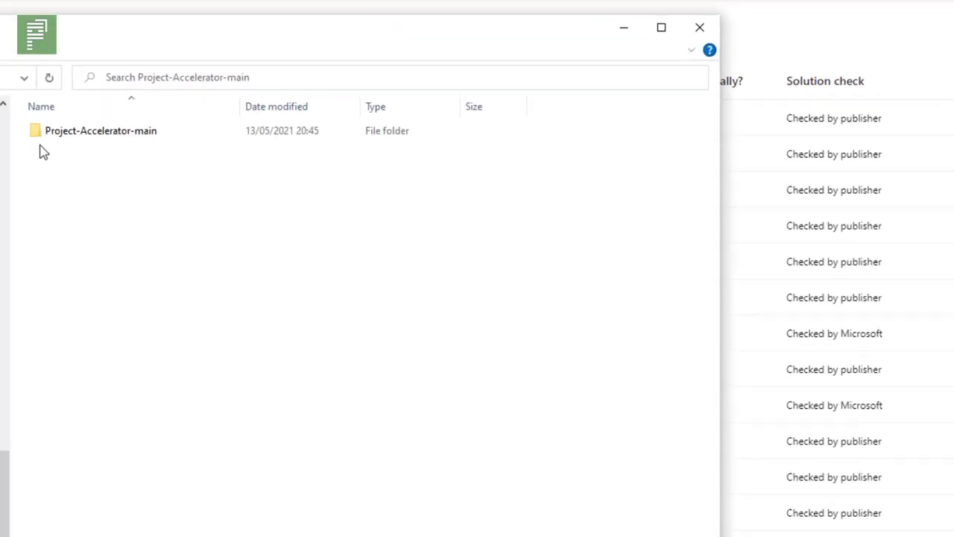
- Open the releases folder inside Project-Accelerator-main and widen the Name column to show the full file names
double_click(74, 98)
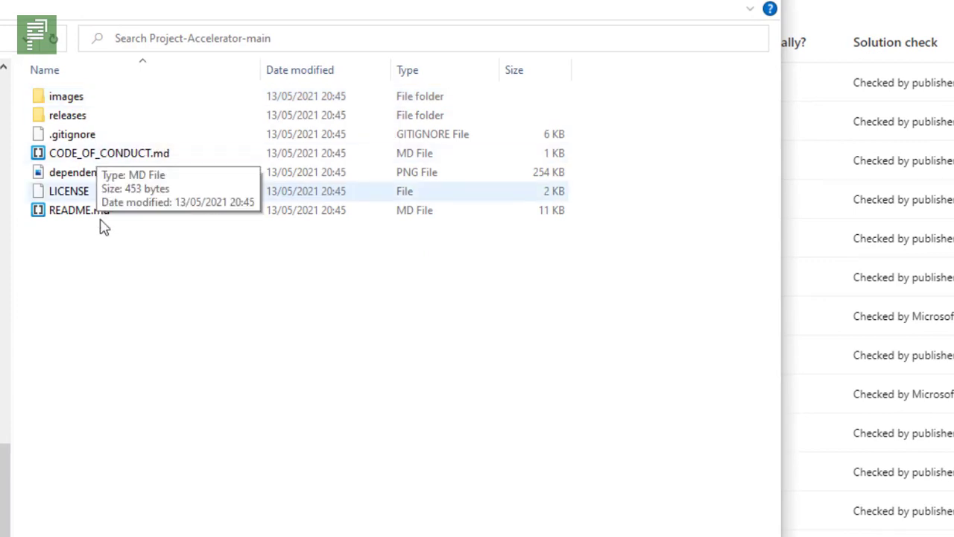
double_click(100, 121)
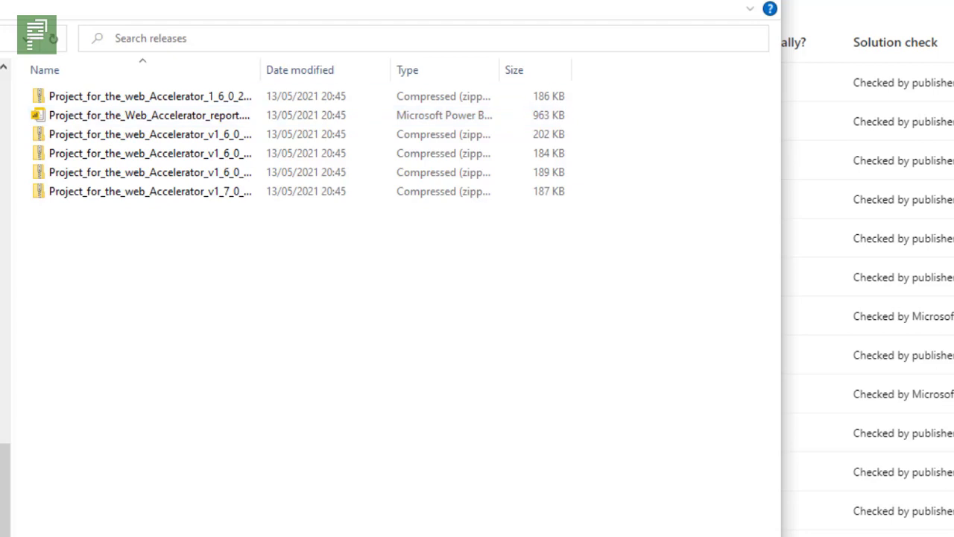
key("alt+Left")
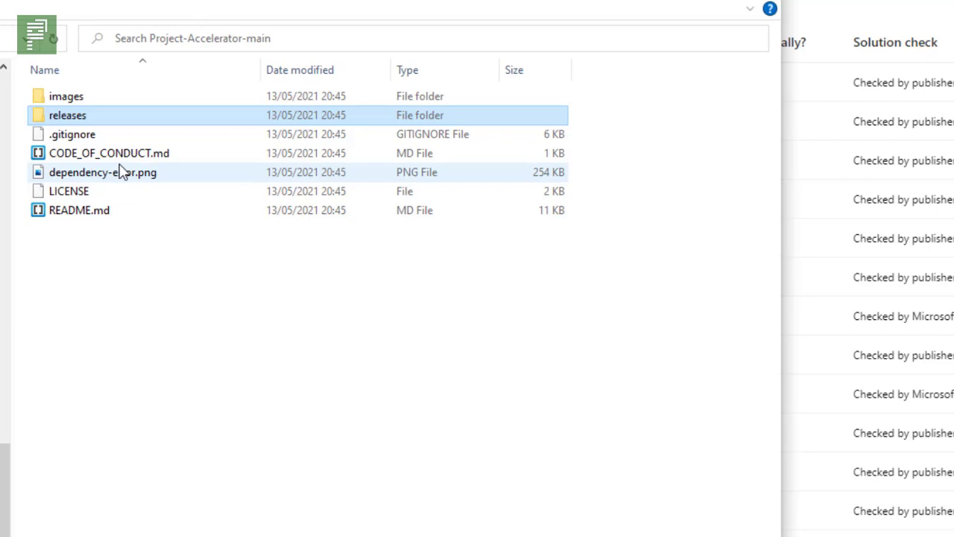
double_click(94, 117)
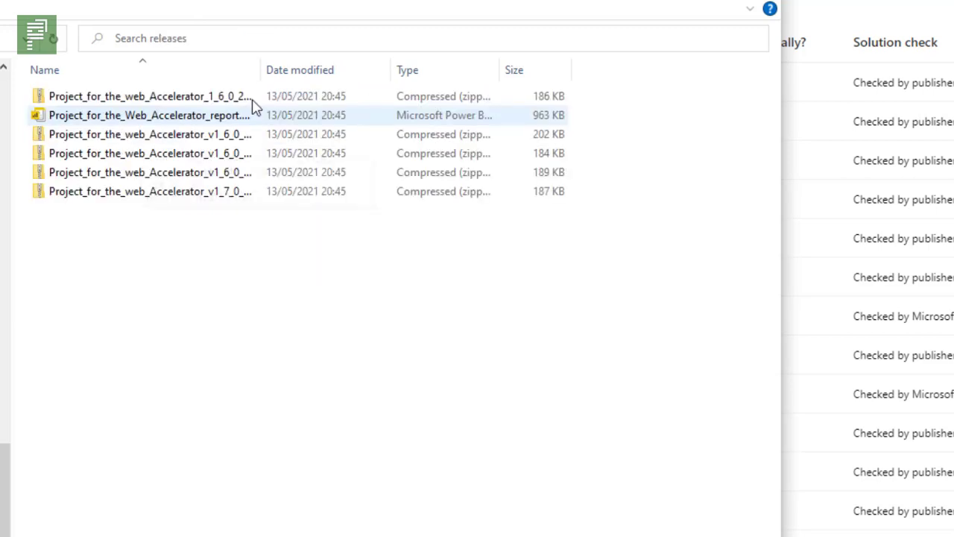
left_click_drag(261, 70, 364, 71)
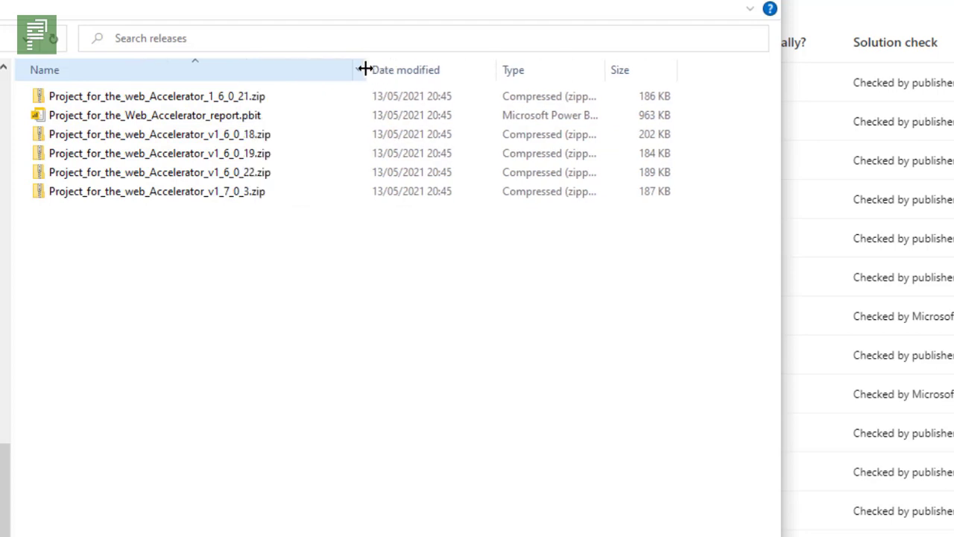
- Locate Project_for_the_web_Accelerator_v1_7_0_3.zip and the .pbit report, copy the releases folder's path and return to Power Apps
left_click(251, 192)
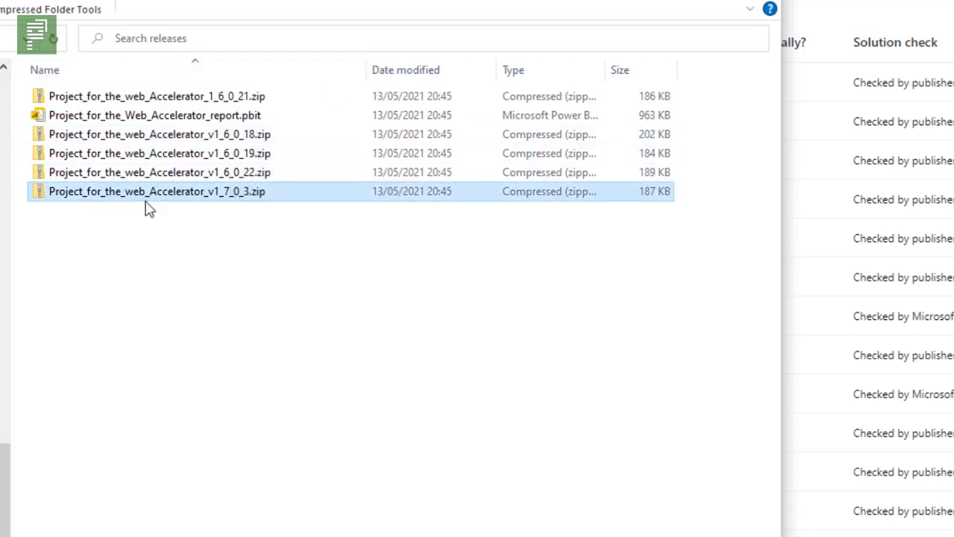
left_click(158, 118)
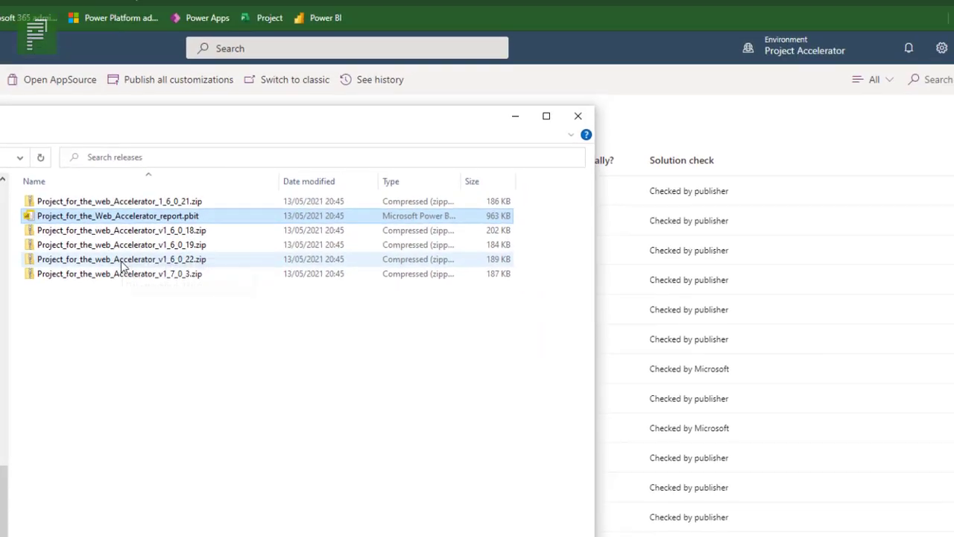
left_click(149, 191)
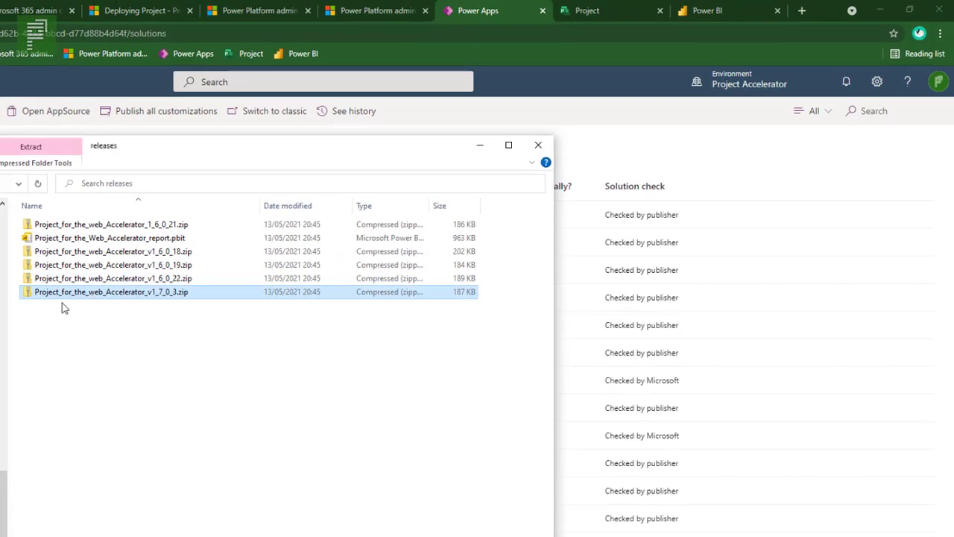
left_click(16, 183)
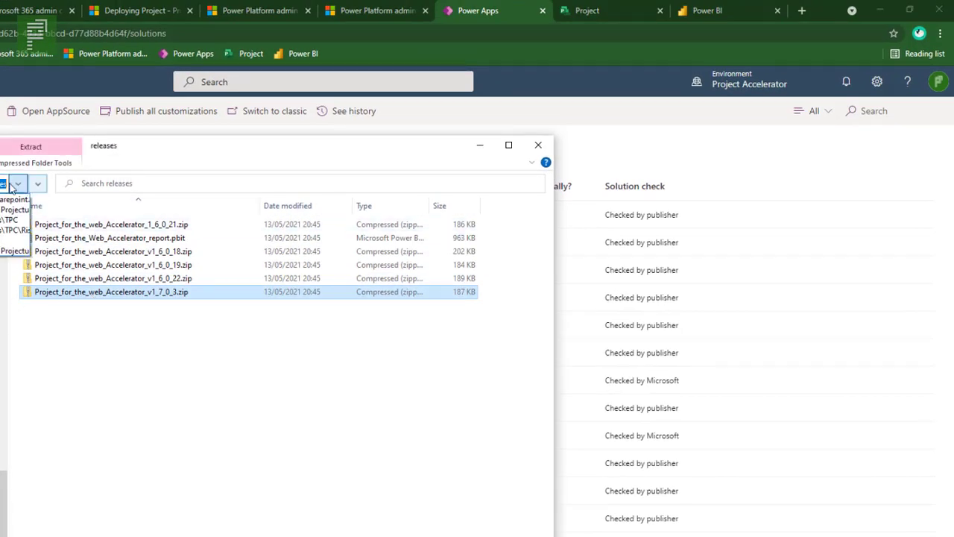
left_click(185, 307)
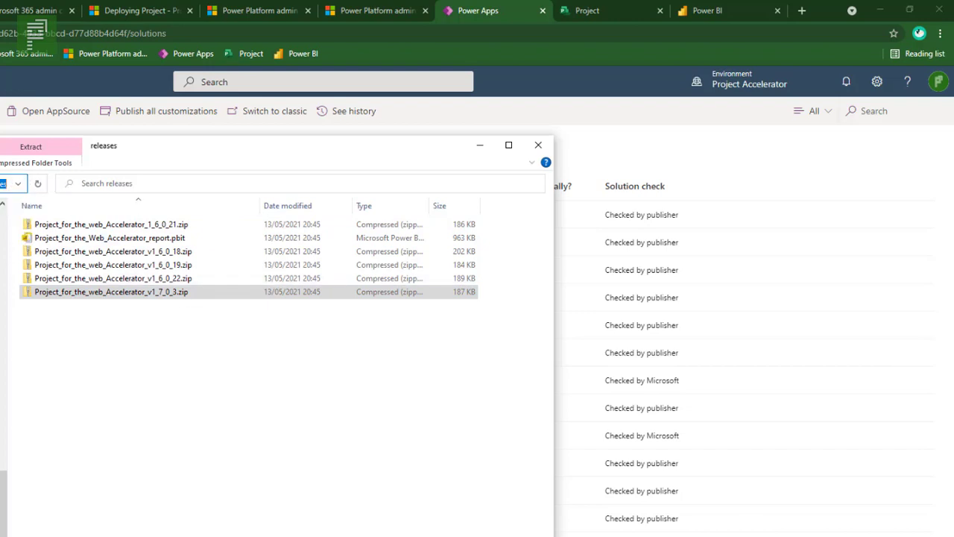
left_click(570, 133)
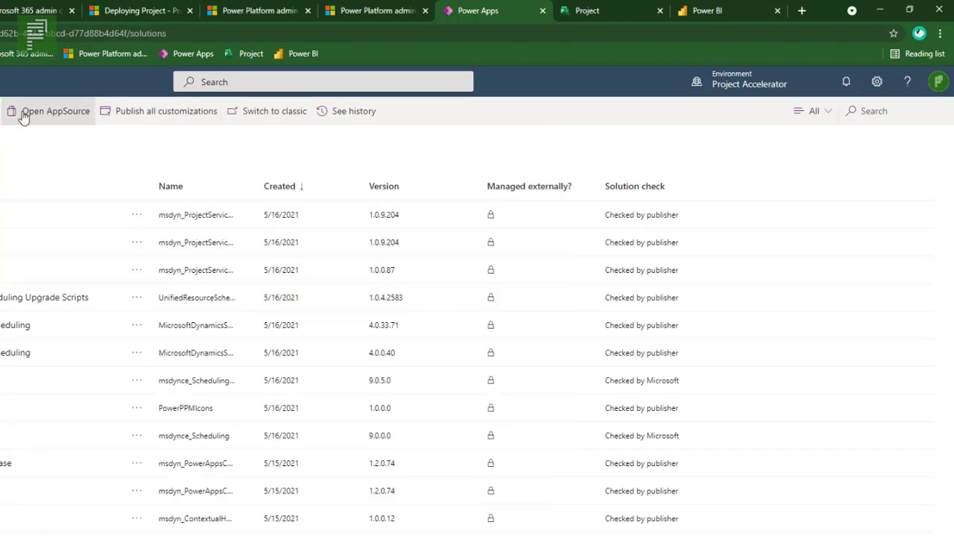
- Start a solution import and choose Project_for_the_web_Accelerator_v1_7_0_3.zip from the copied releases folder path
left_click(0, 111)
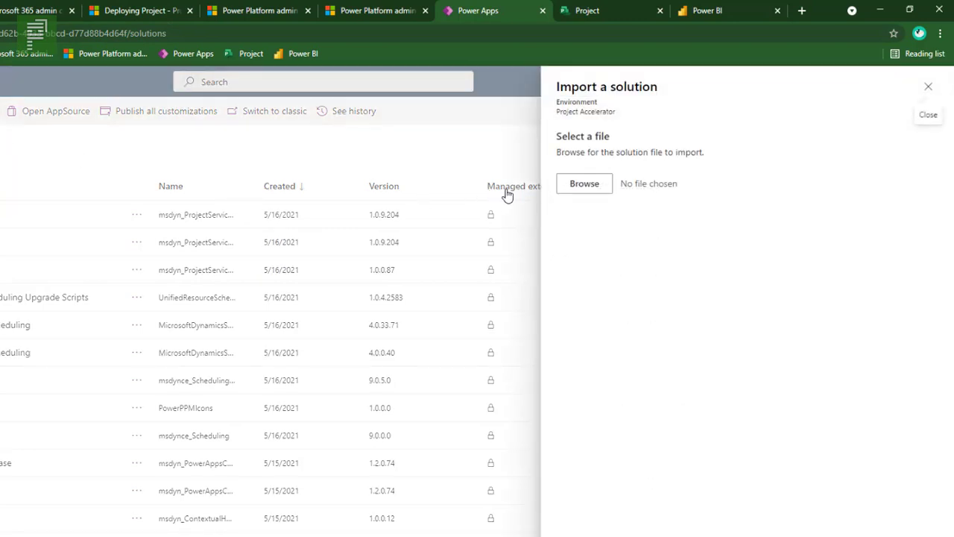
left_click(577, 187)
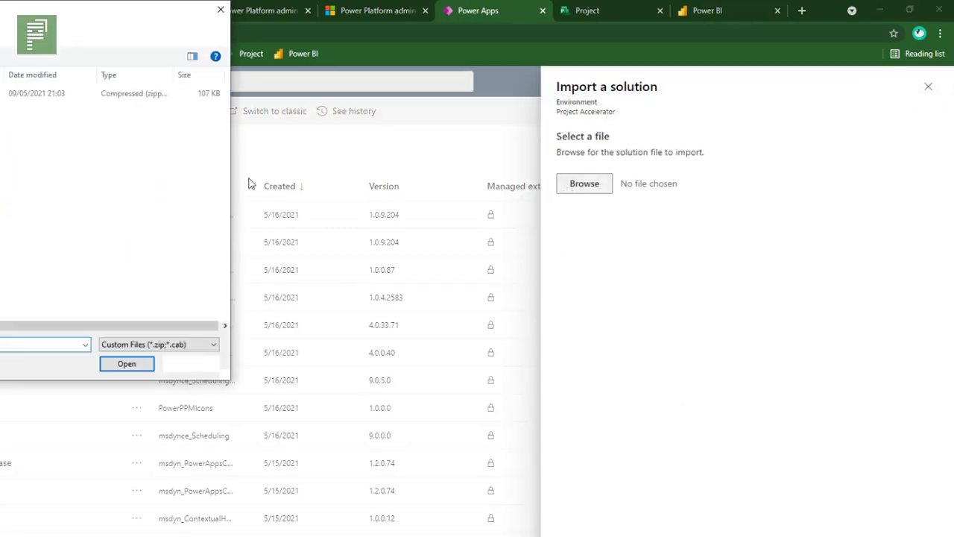
key("ctrl+v")
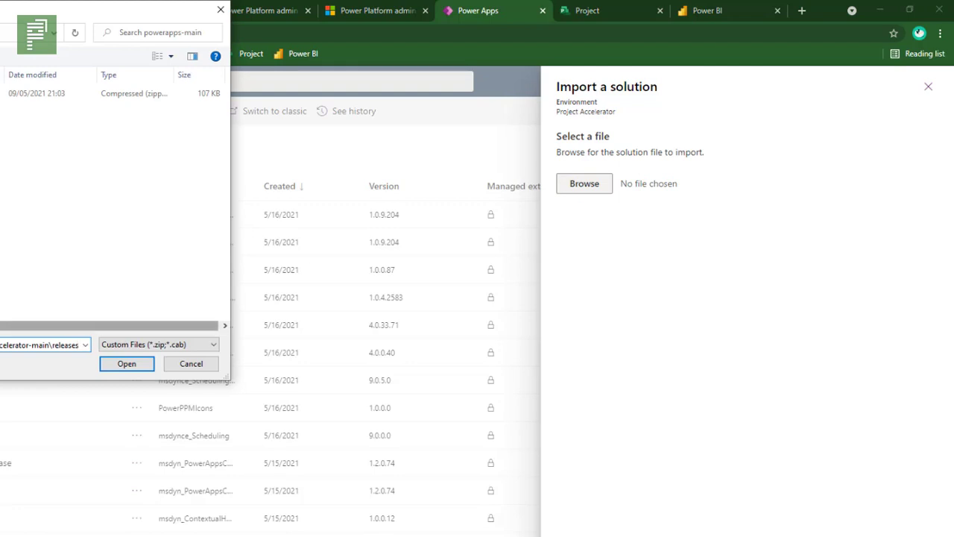
key("Return")
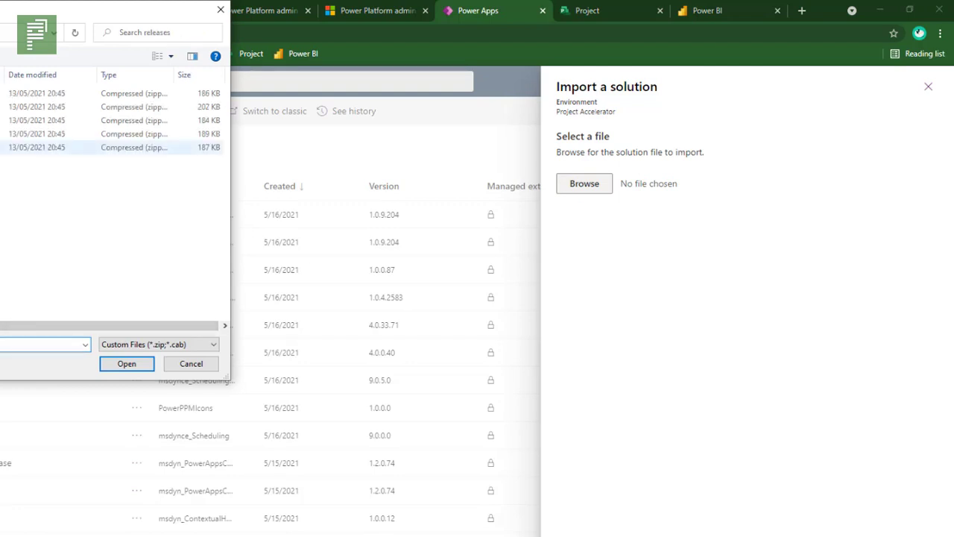
left_click(3, 147)
left_click_drag(8, 73, 49, 69)
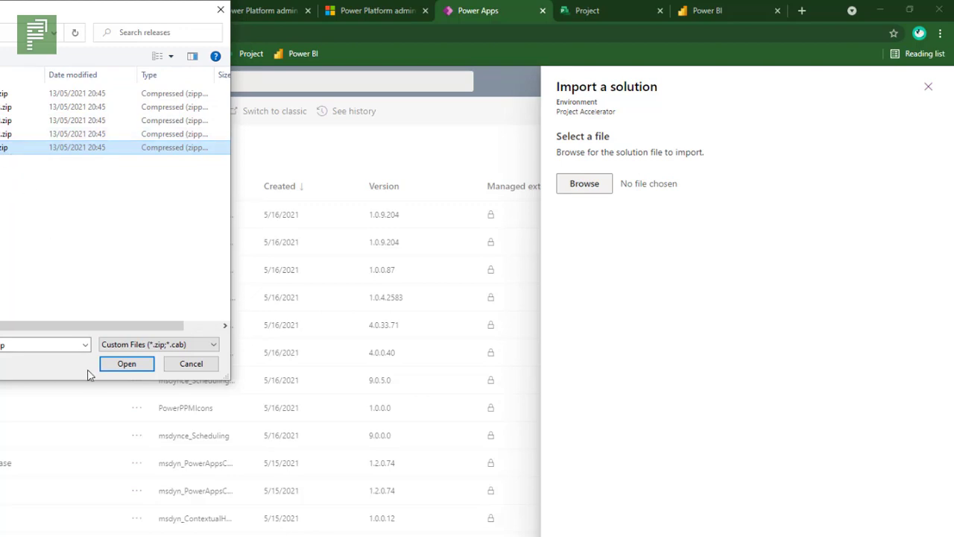
left_click(128, 367)
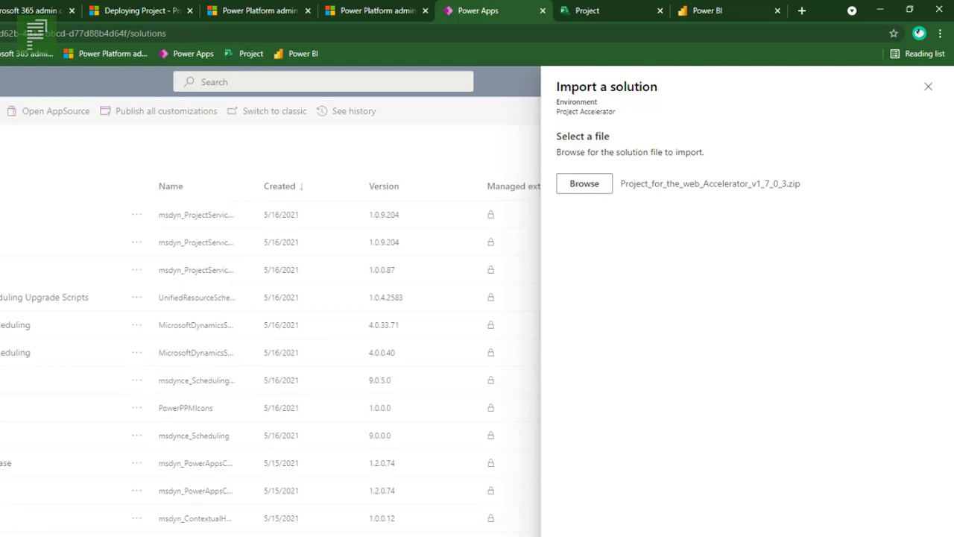
- Load the chosen solution file, review the Project_for_the_web_Accelerator details and continue to the connections page
left_click(668, 501)
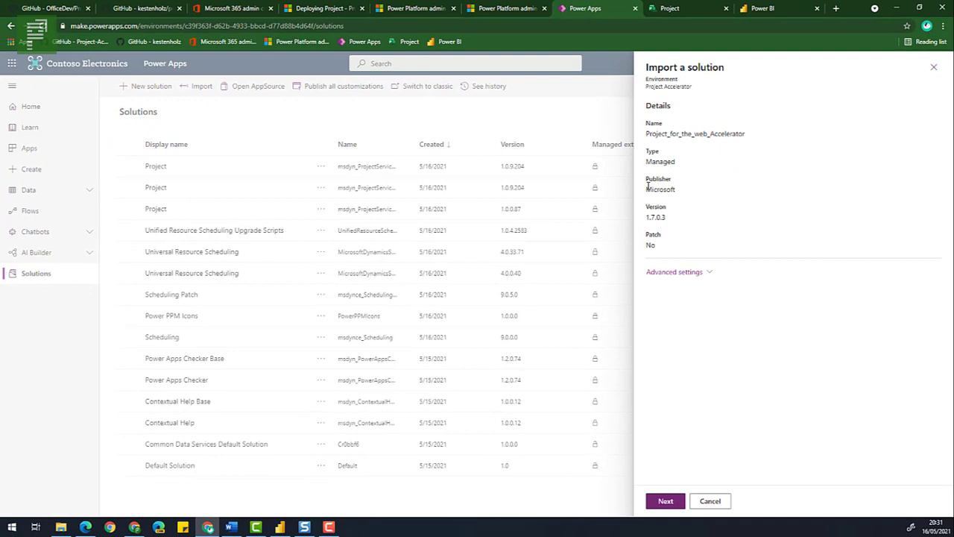
left_click_drag(648, 186, 647, 165)
left_click(677, 507)
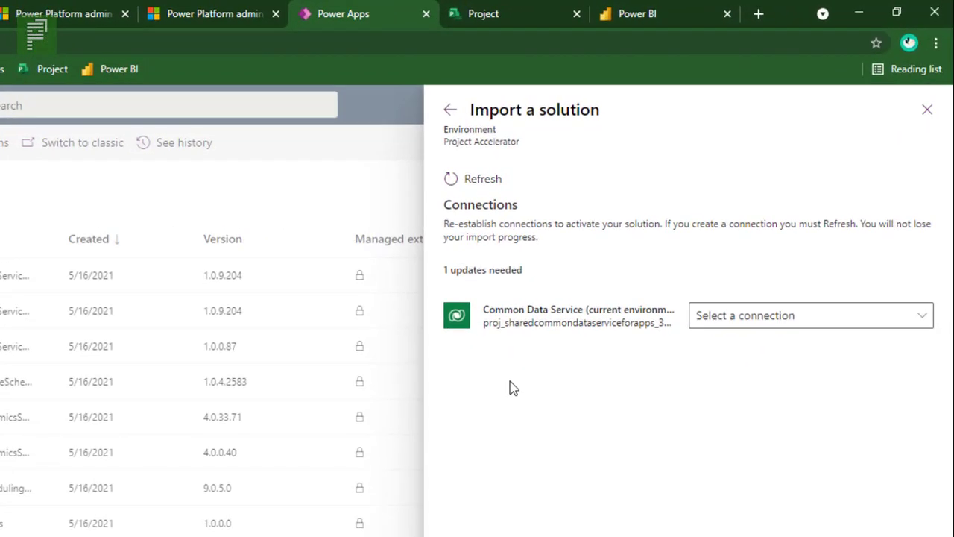
- Create a Microsoft Dataverse connection with the admin account for the Common Data Service reference and refresh the import's connection list
left_click(733, 328)
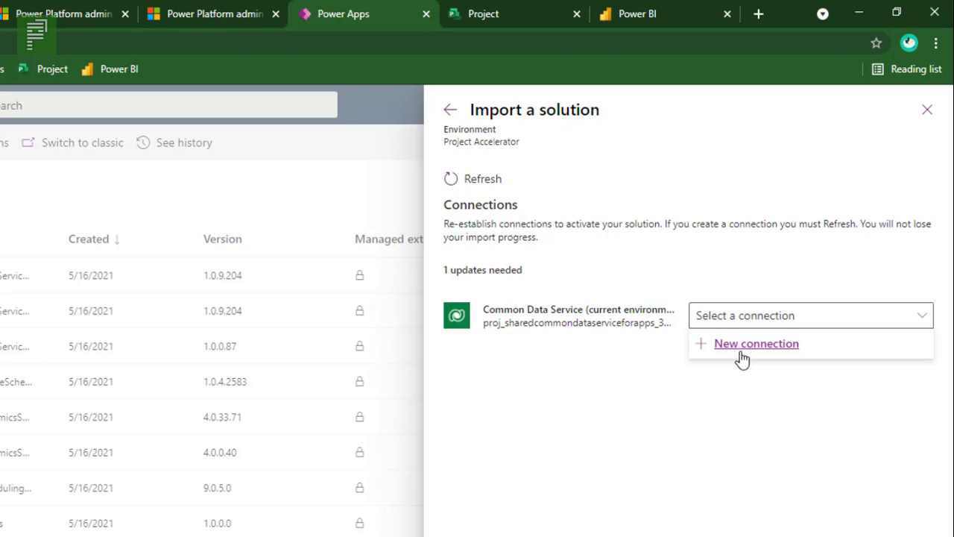
left_click(742, 356)
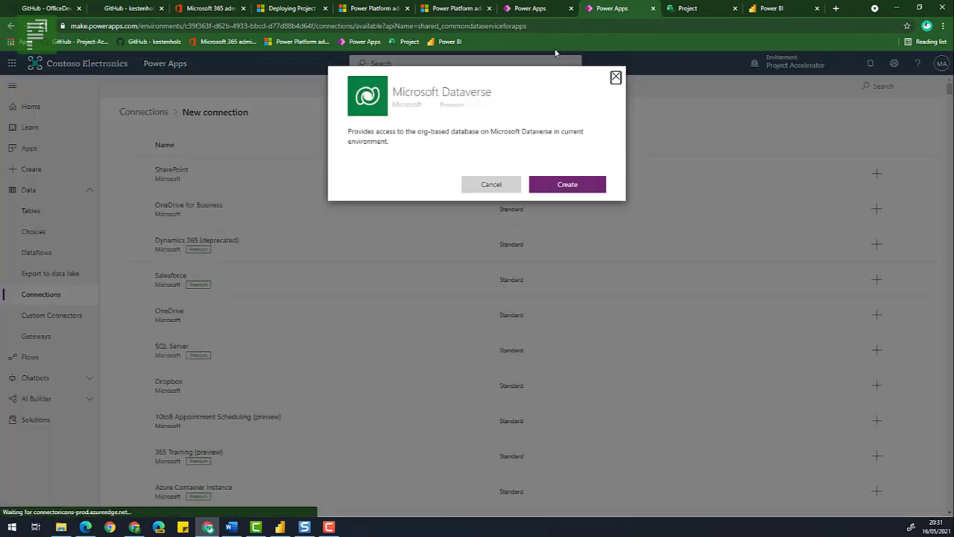
left_click(552, 187)
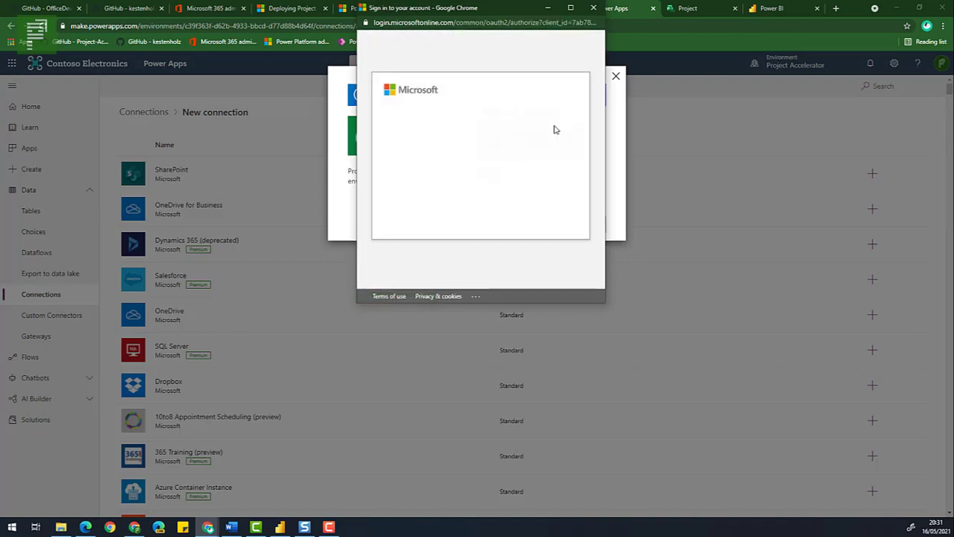
left_click(526, 146)
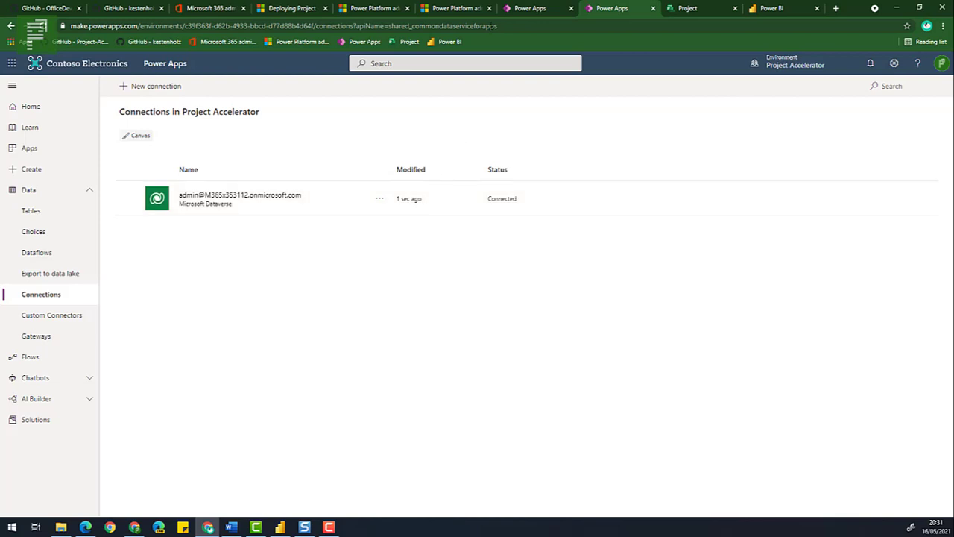
left_click(654, 9)
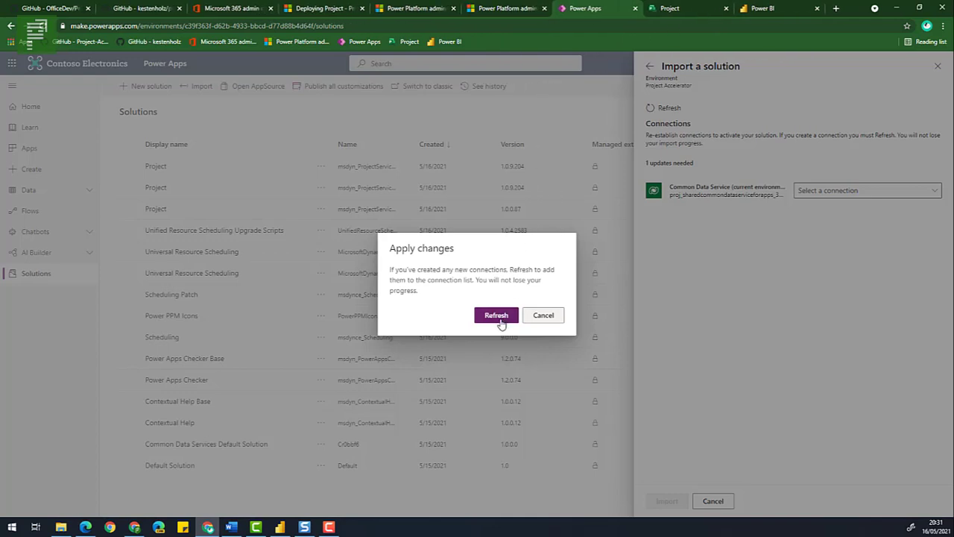
left_click(500, 317)
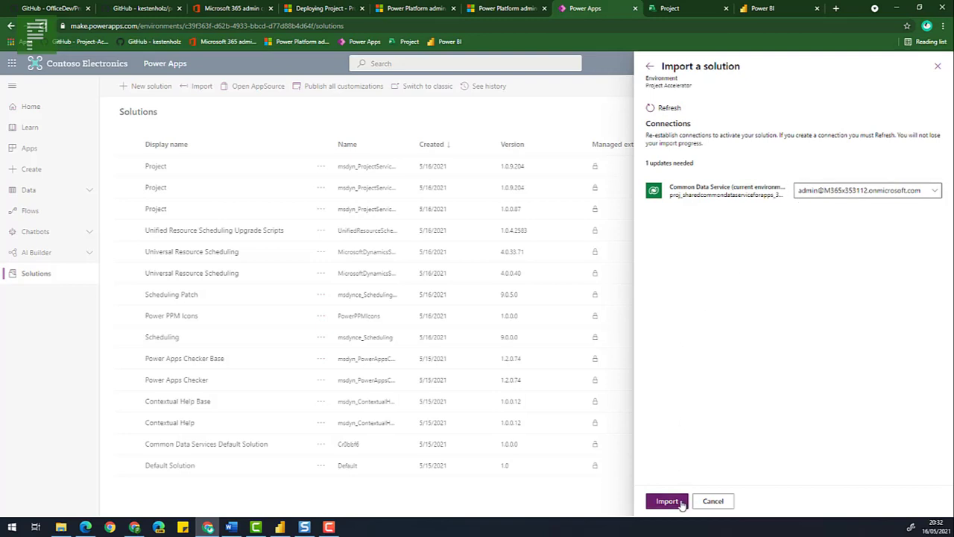
- Import the Project for the web Accelerator solution using the new connection and check the import status
left_click(680, 504)
left_click(680, 504)
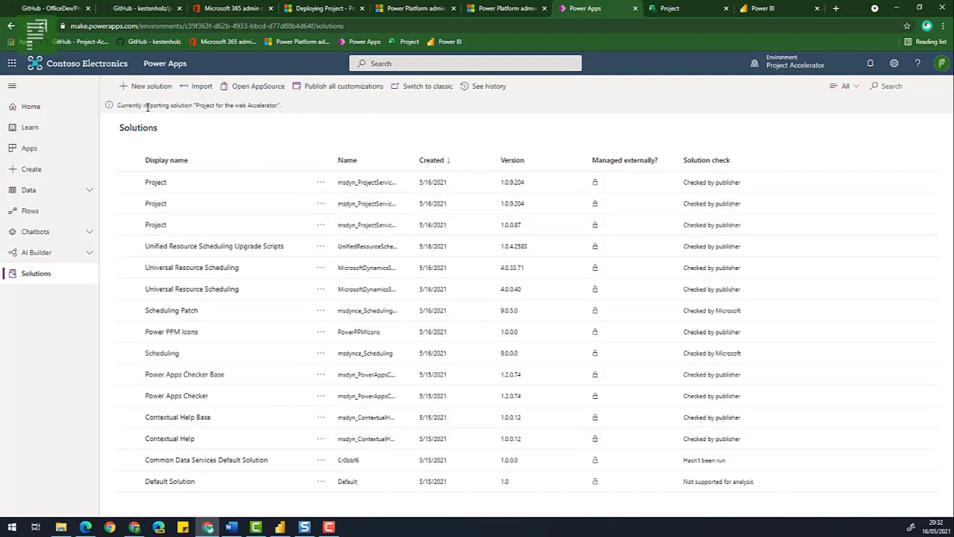
left_click_drag(147, 106, 281, 105)
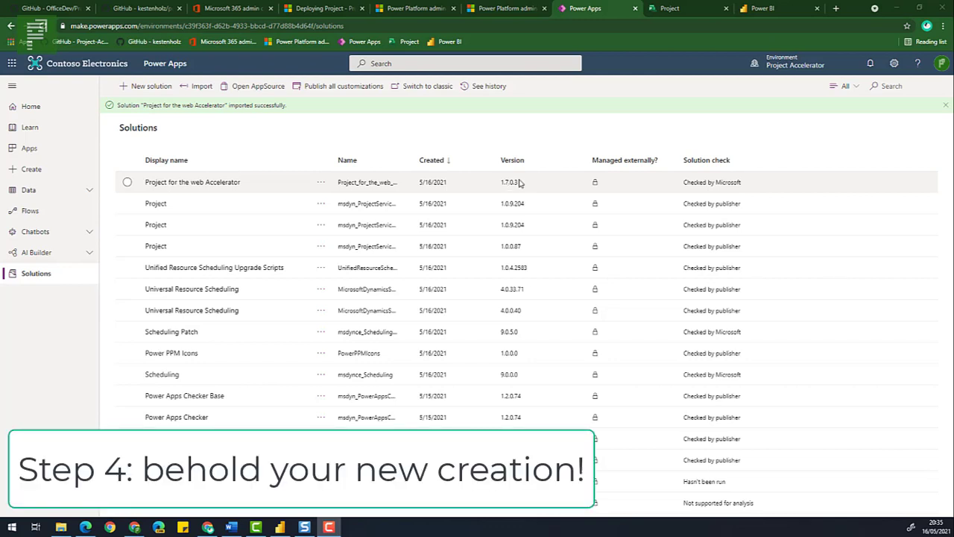
left_click(35, 149)
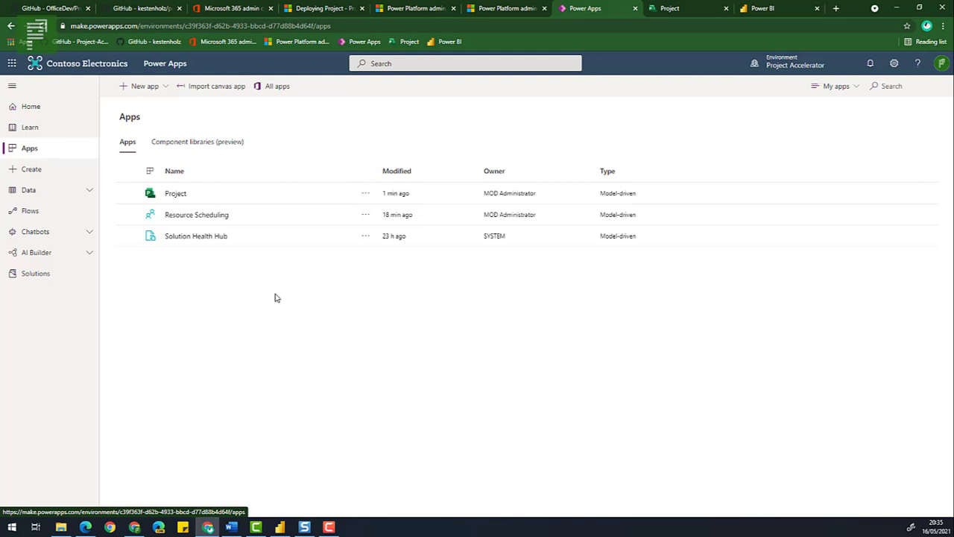
left_click(173, 195)
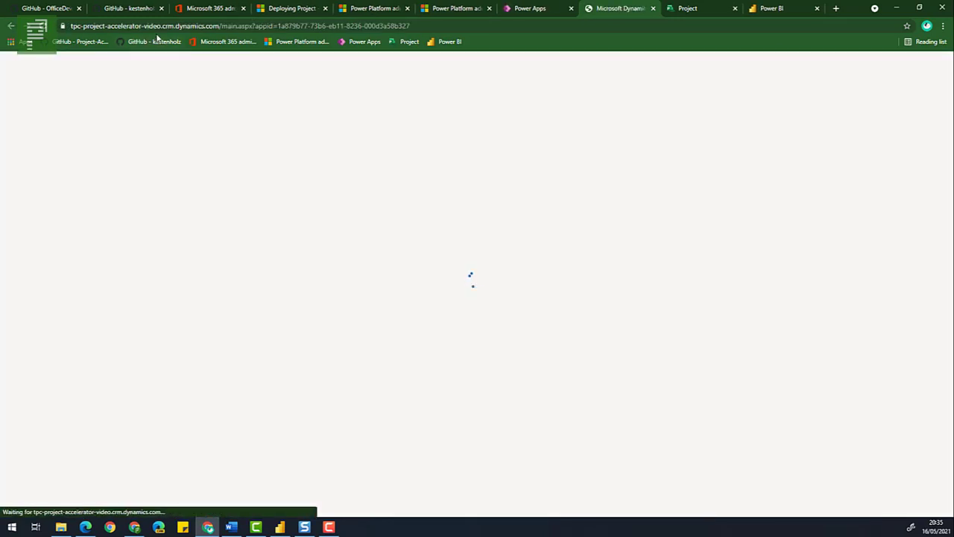
left_click(220, 27)
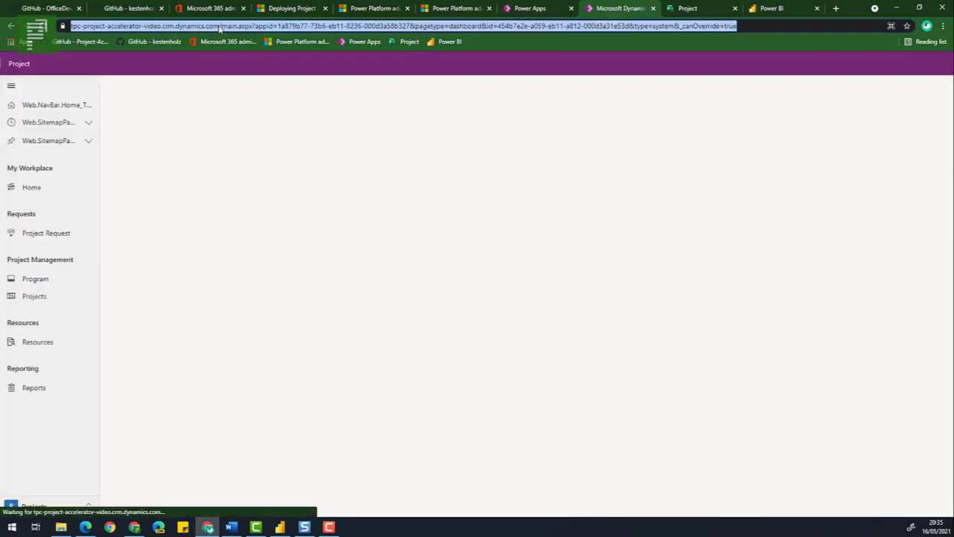
left_click(221, 27)
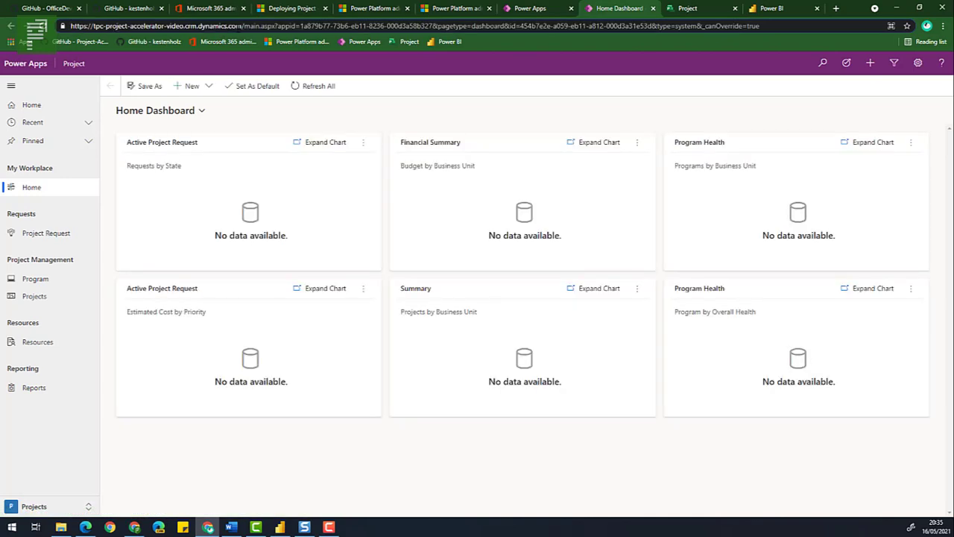
left_click_drag(241, 26, 69, 27)
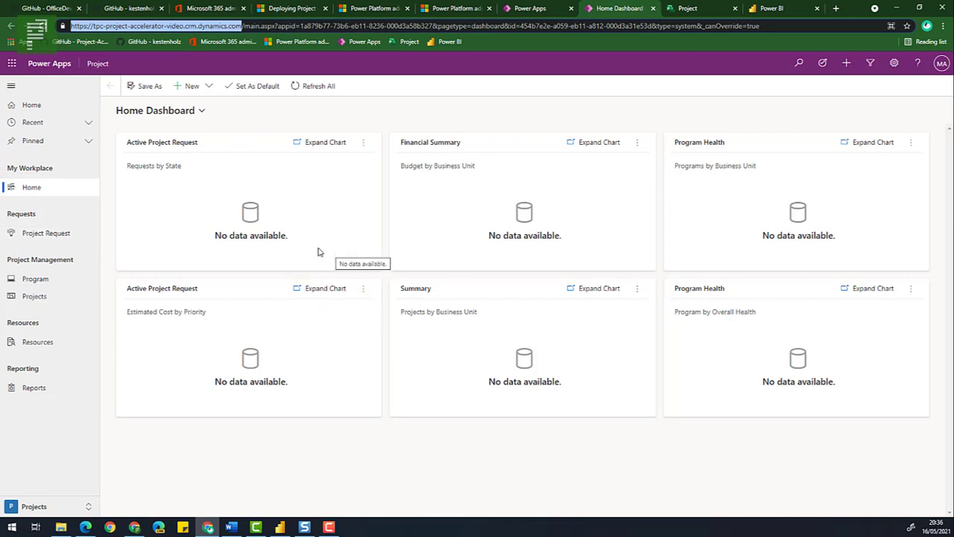
- View the Project Request, Program, Projects and Resources pages of the Project app
left_click(60, 237)
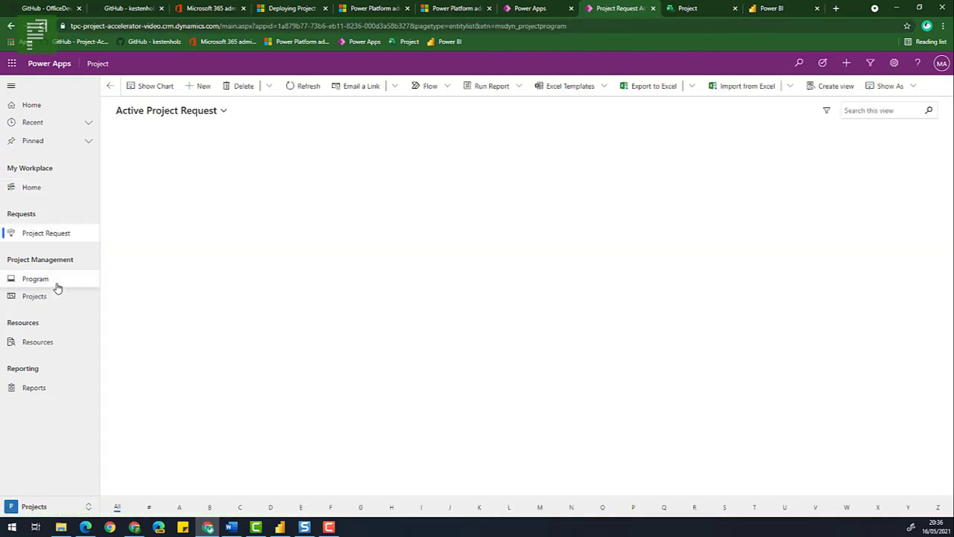
left_click(57, 282)
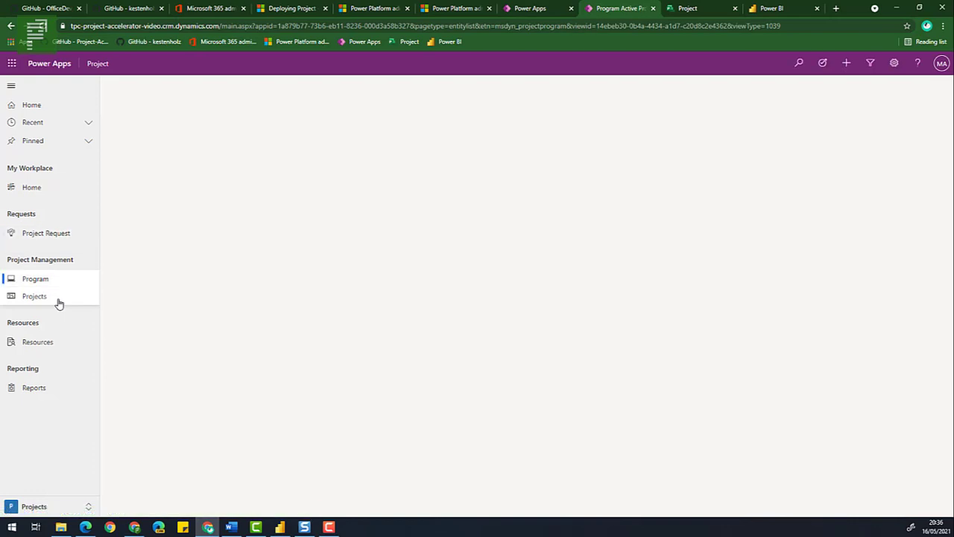
left_click(58, 302)
left_click(61, 345)
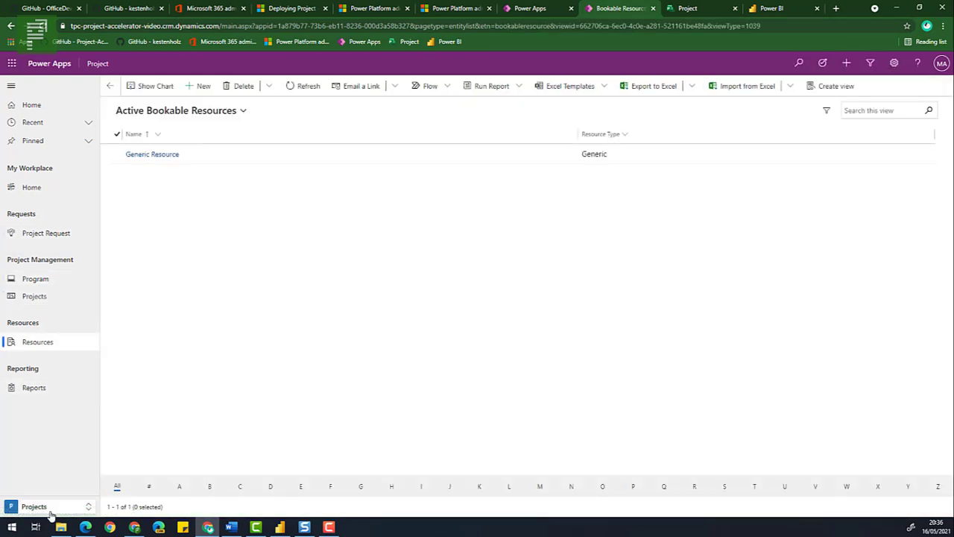
- View the Parameters and Calendar Templates pages in the Project app's Settings area
left_click(51, 510)
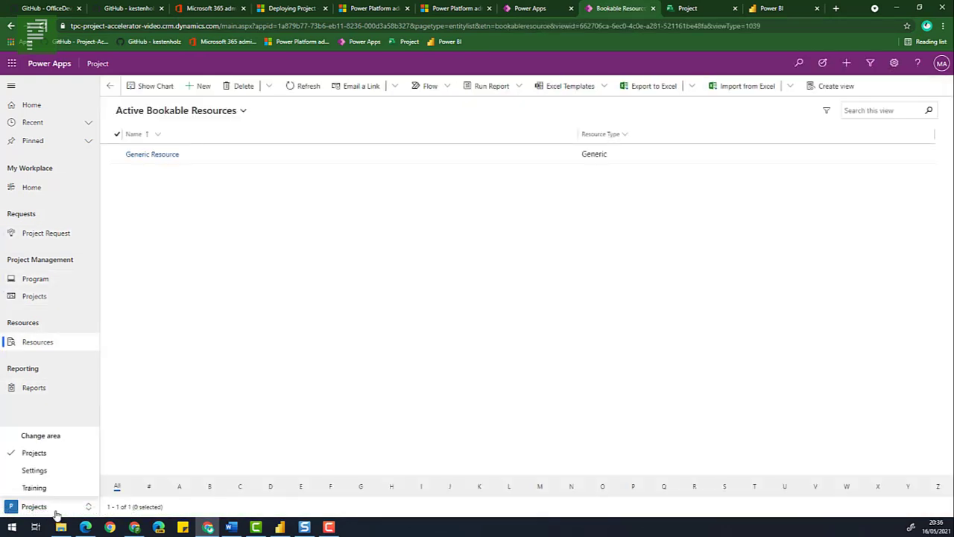
left_click(53, 475)
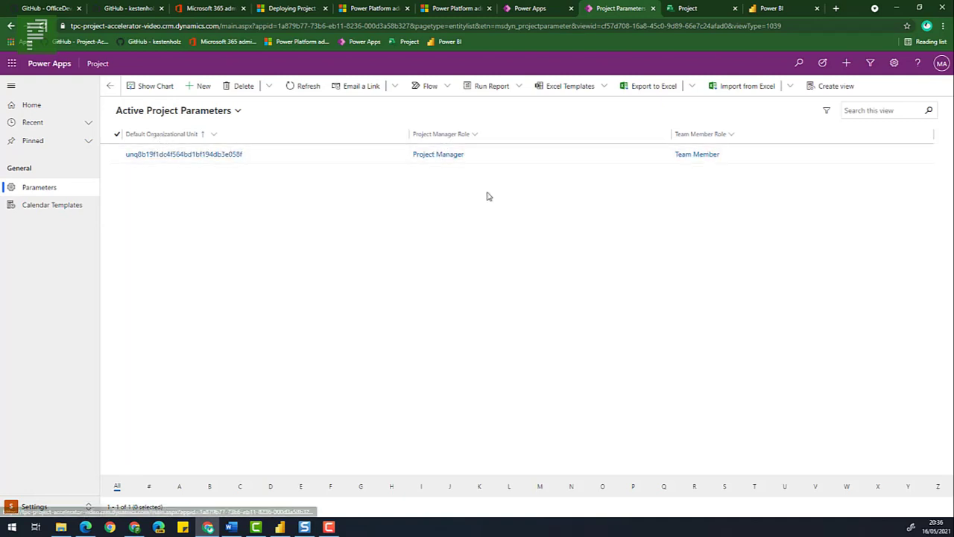
left_click(46, 213)
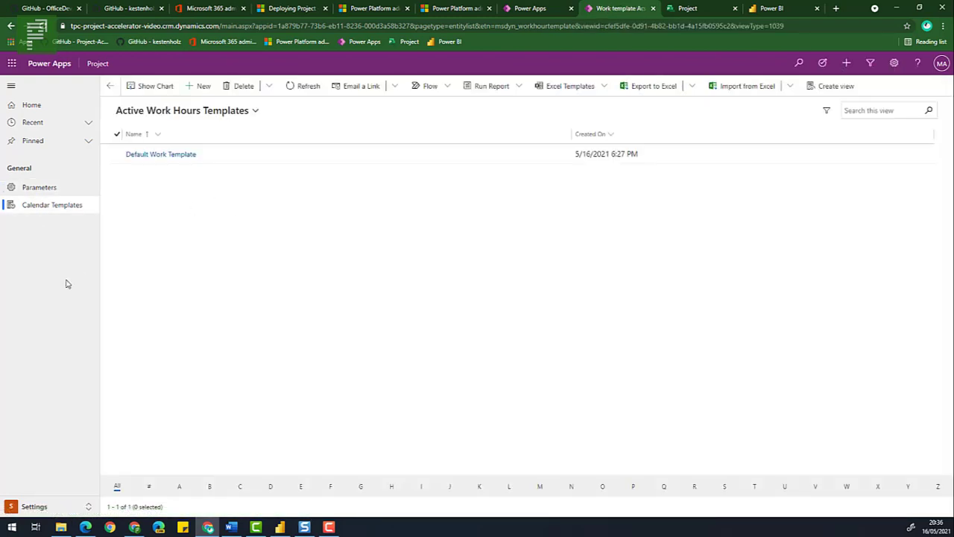
- Open the Help Center from the app's Training area and highlight "Project Service Automation" in the documentation page's heading
left_click(59, 507)
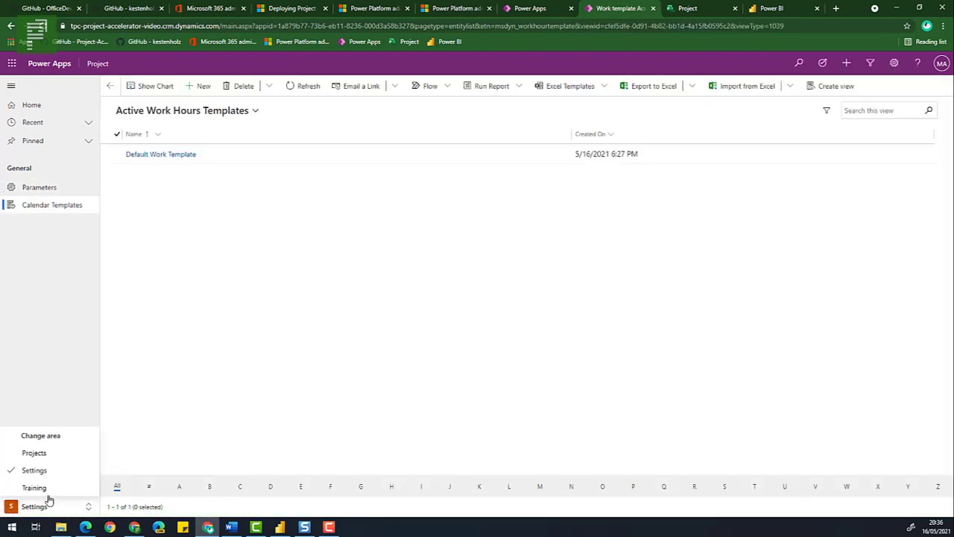
left_click(48, 492)
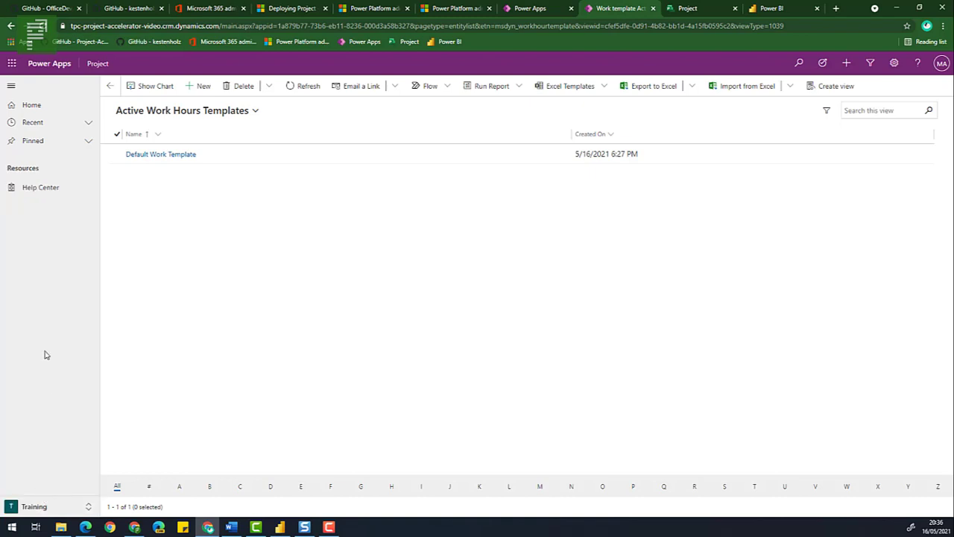
left_click(46, 188)
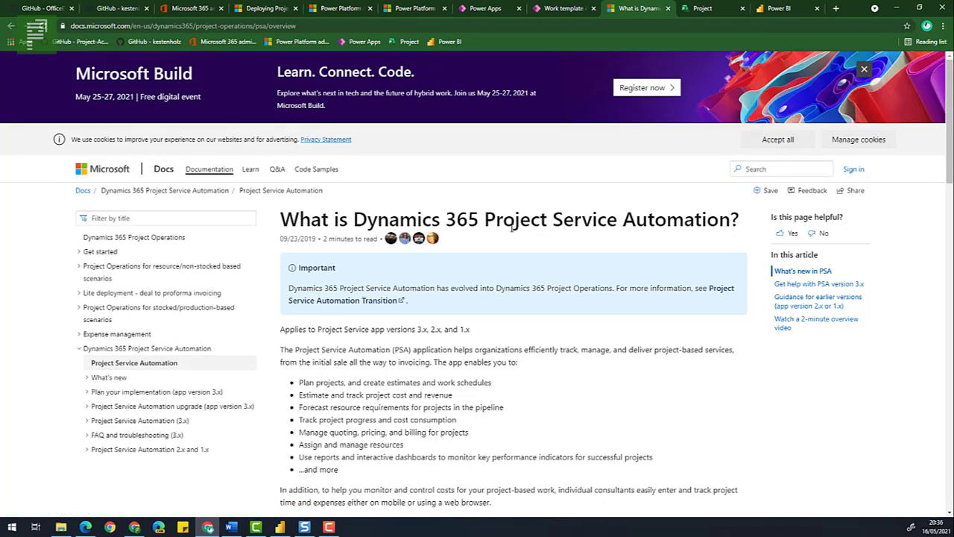
left_click_drag(485, 222, 717, 220)
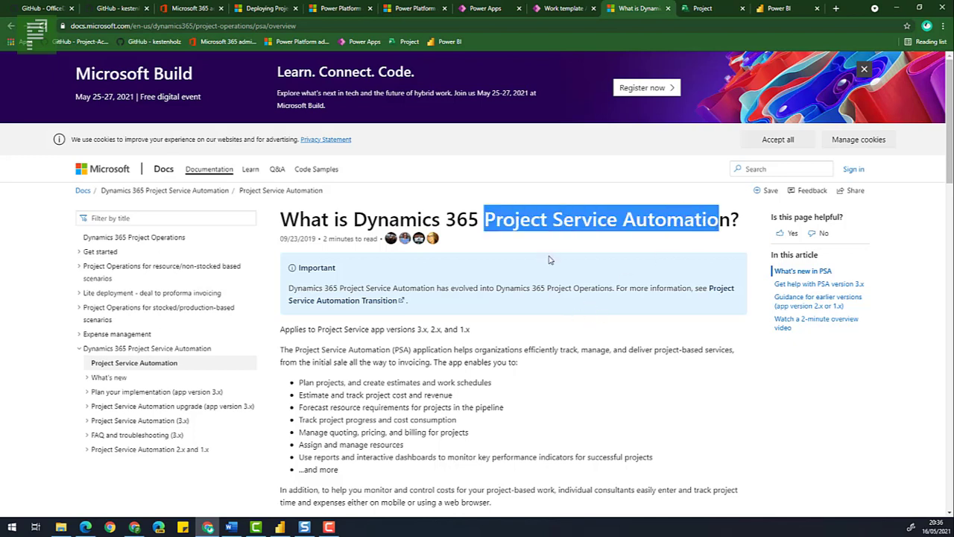
left_click(484, 235)
left_click_drag(661, 231, 720, 236)
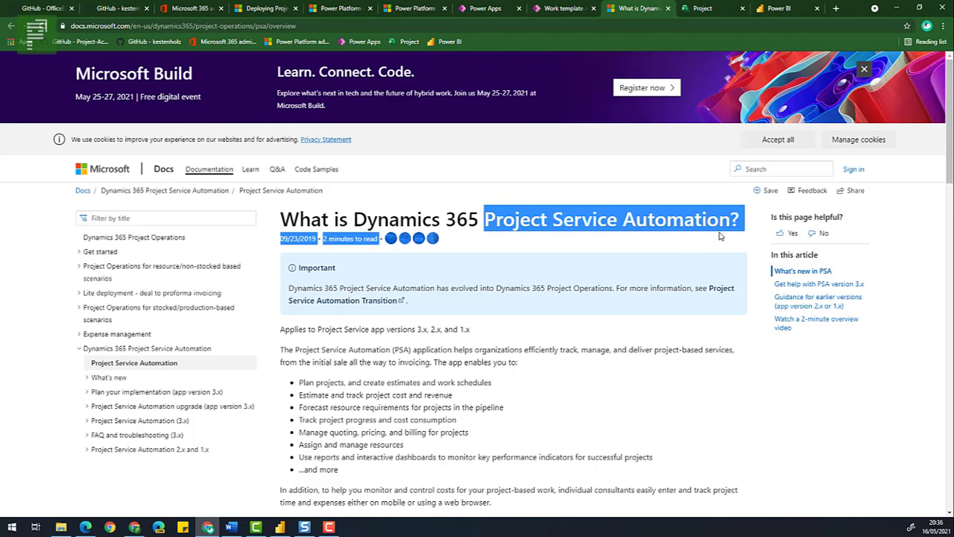
- Return the Project app to its Projects area and close the Help Center documentation page
left_click(549, 9)
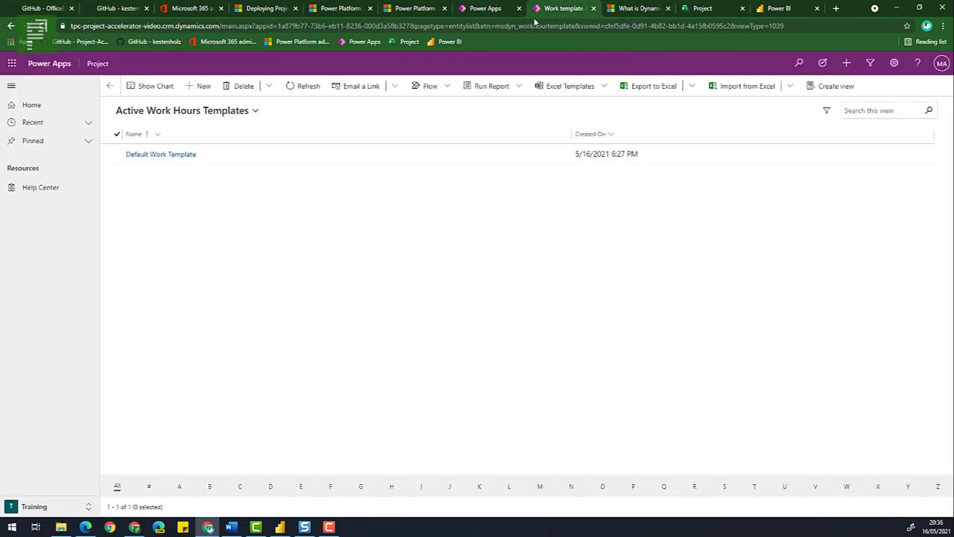
left_click(31, 513)
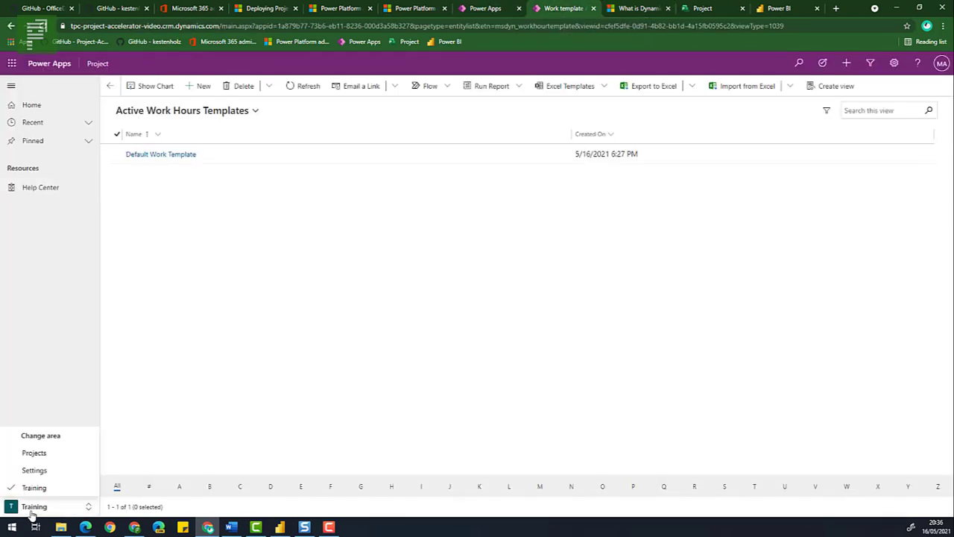
left_click(40, 455)
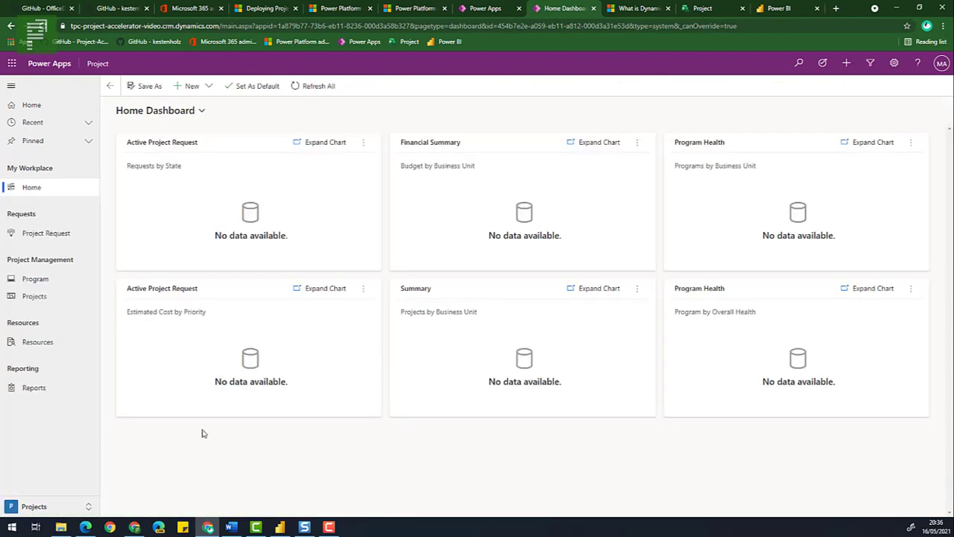
left_click(639, 9)
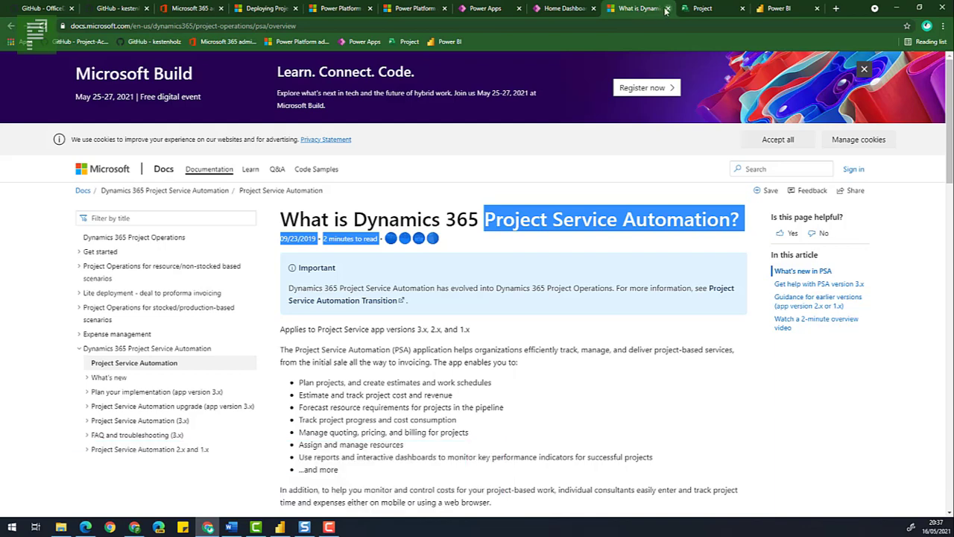
left_click(668, 8)
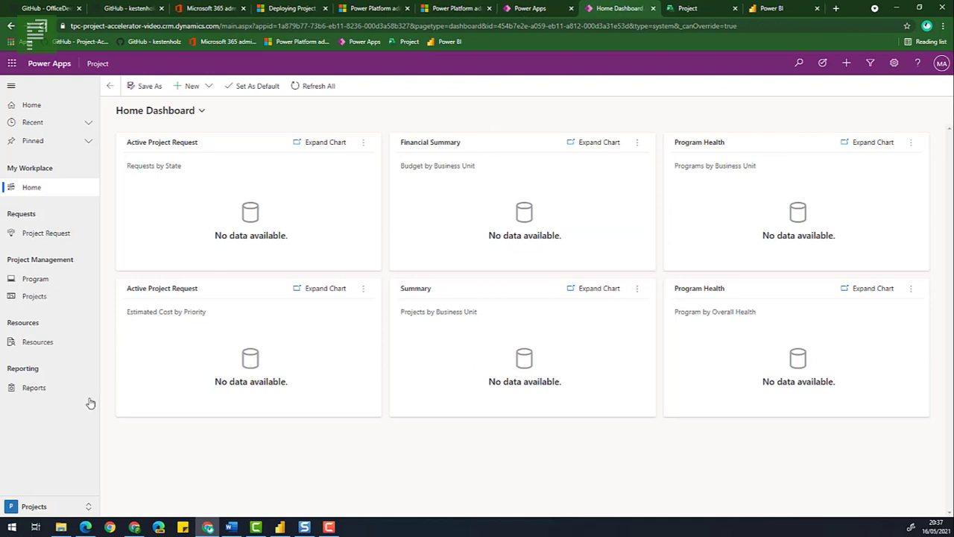
- Look at the Training area's Help Center entry again and switch the app back to the Projects area
left_click(33, 506)
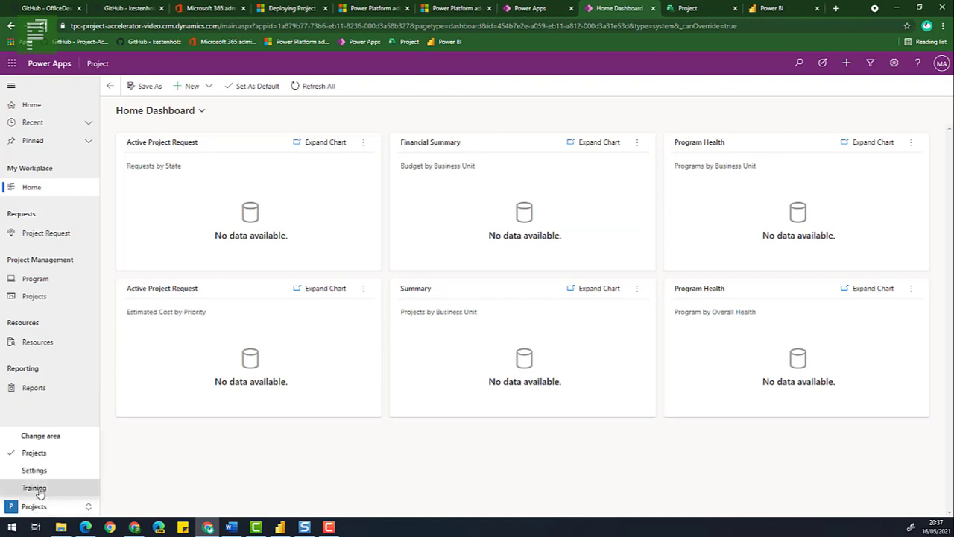
left_click(34, 488)
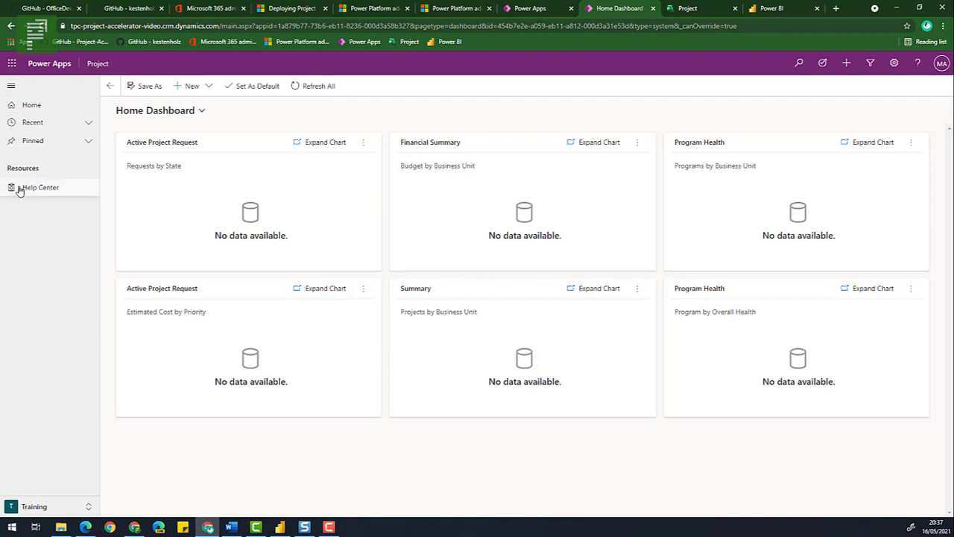
left_click(37, 507)
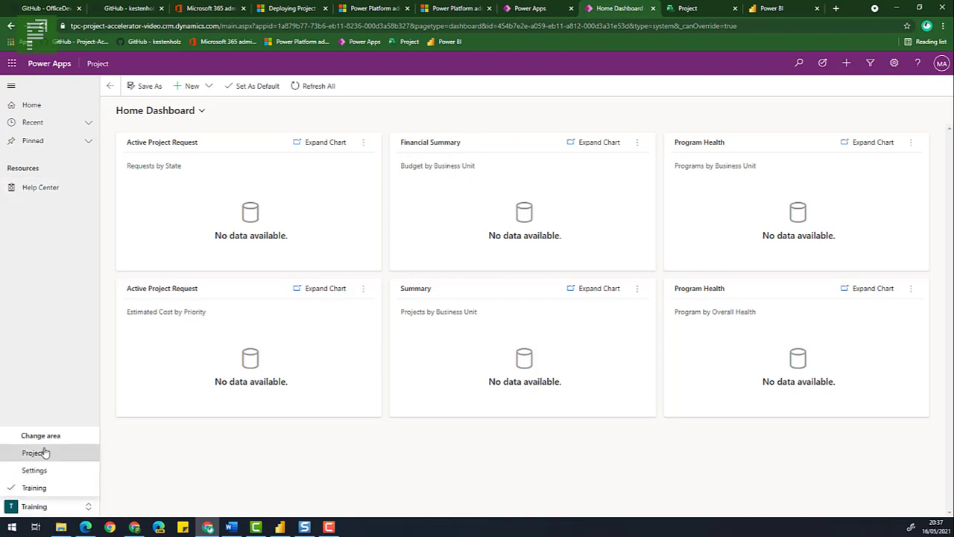
left_click(43, 422)
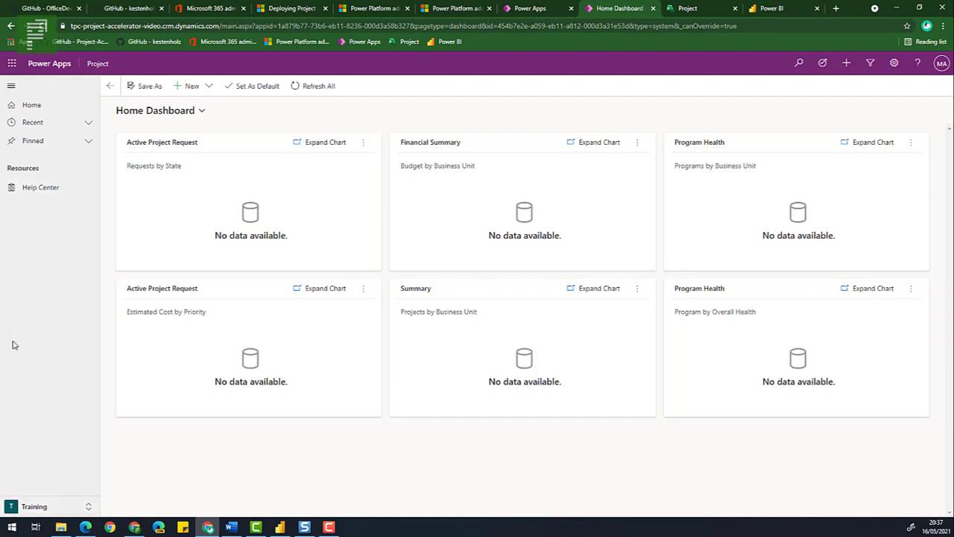
left_click(56, 507)
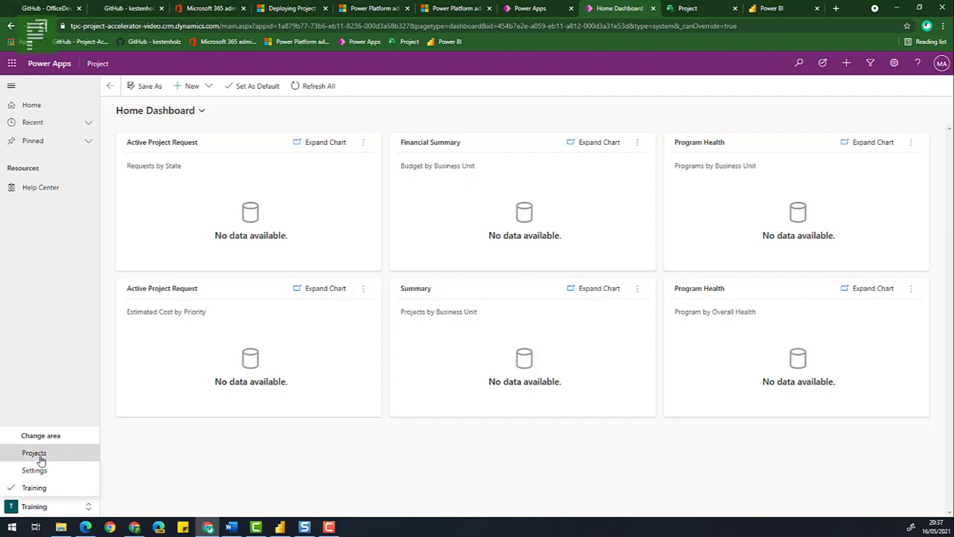
left_click(34, 454)
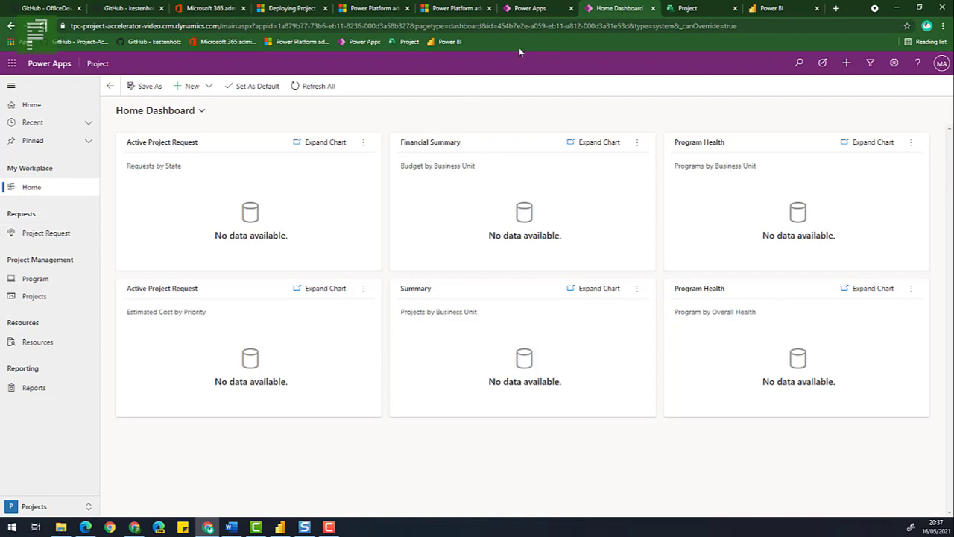
- Open the Project model-driven app for editing in the App Designer from the environment's app list
left_click(547, 9)
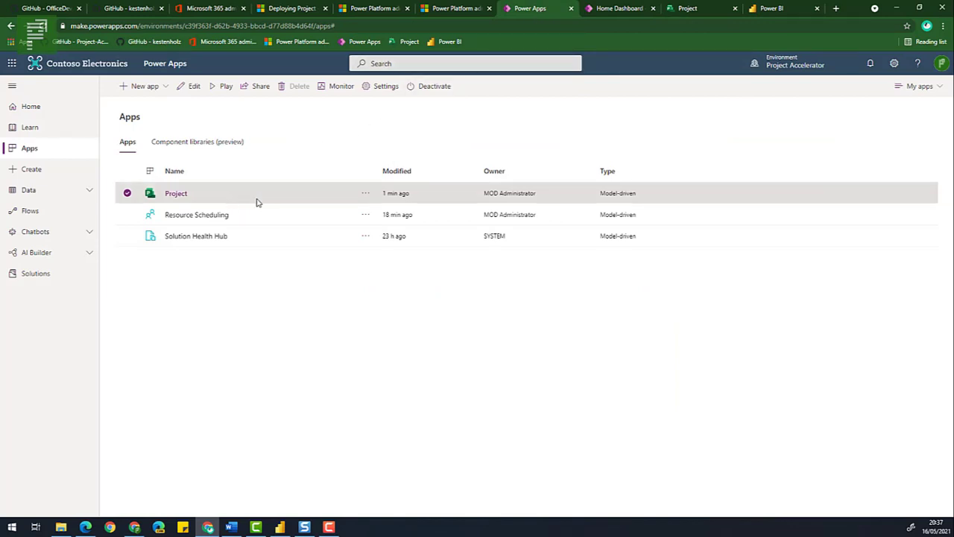
left_click(365, 194)
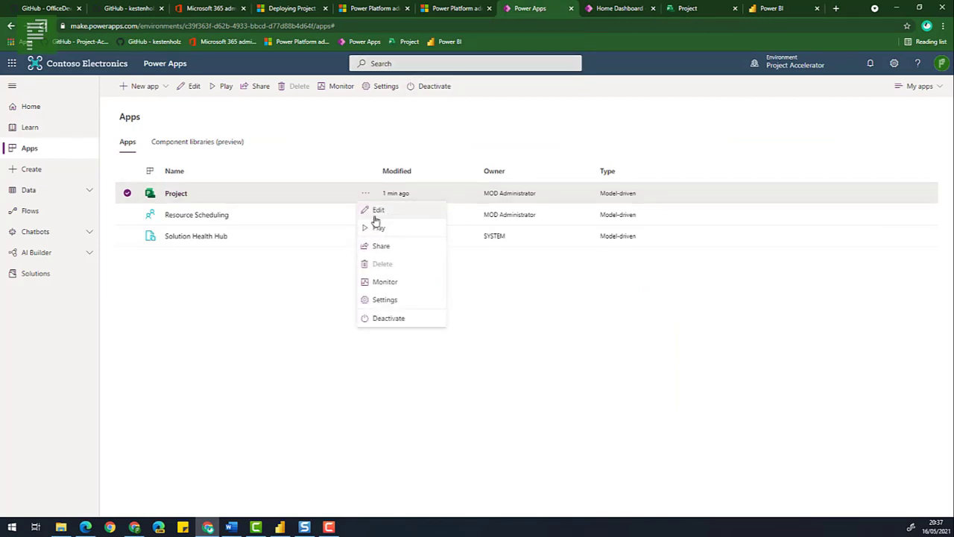
left_click(377, 211)
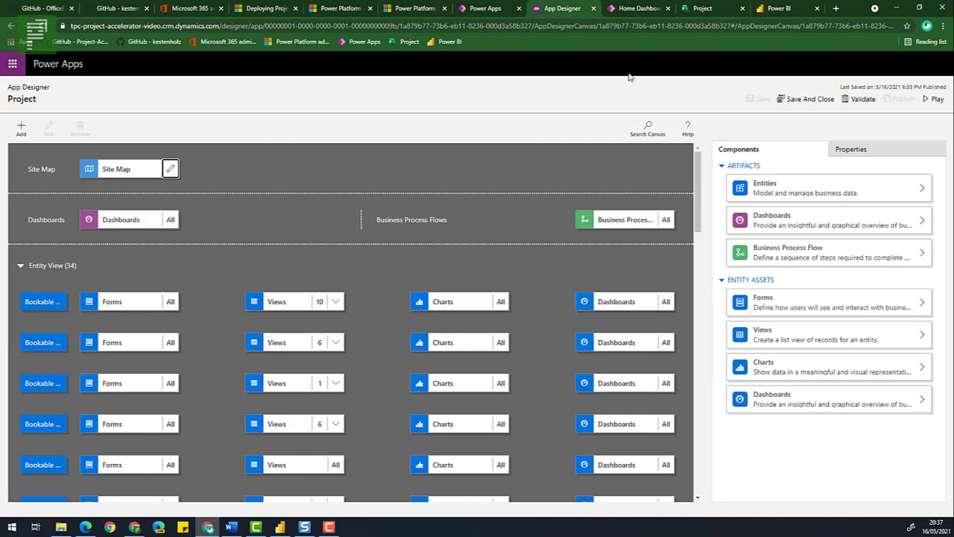
- Review the entities and their forms, views, charts and dashboards on the Project app's designer canvas
left_click(638, 14)
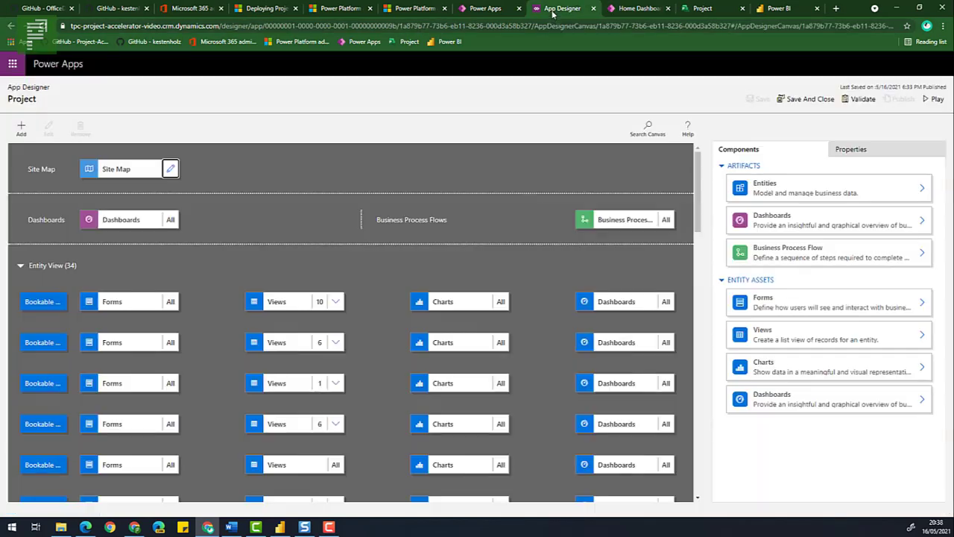
left_click(553, 13)
scroll(138, 298, "down", 5)
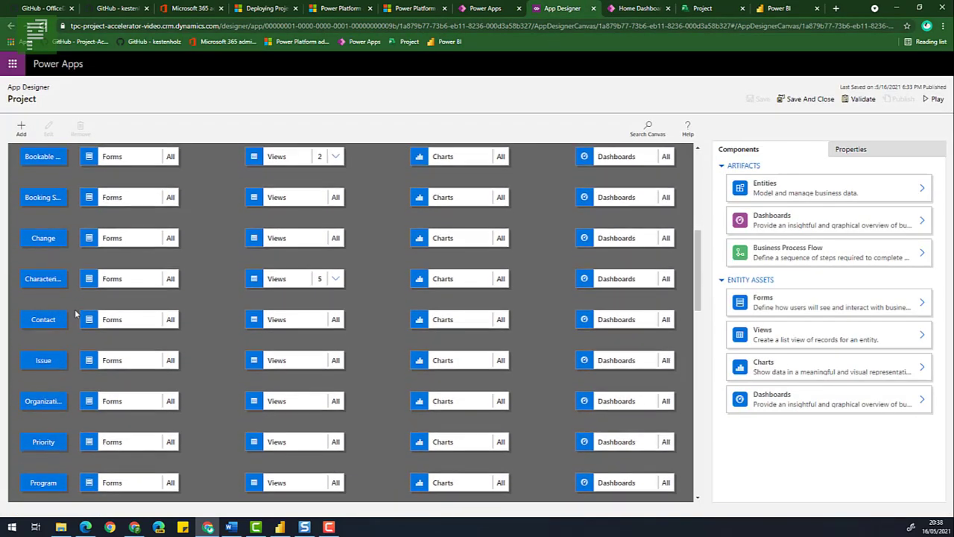
scroll(82, 317, "down", 2)
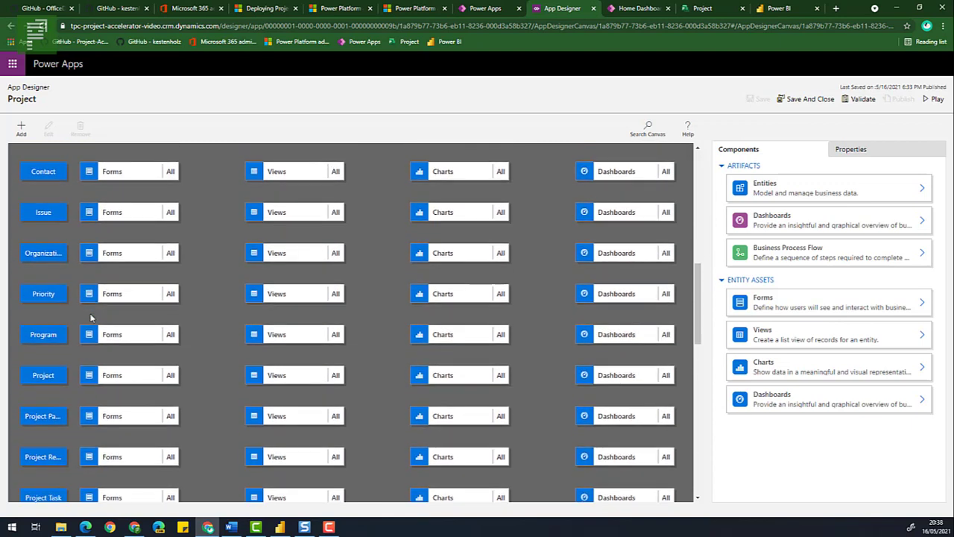
scroll(90, 319, "down", 2)
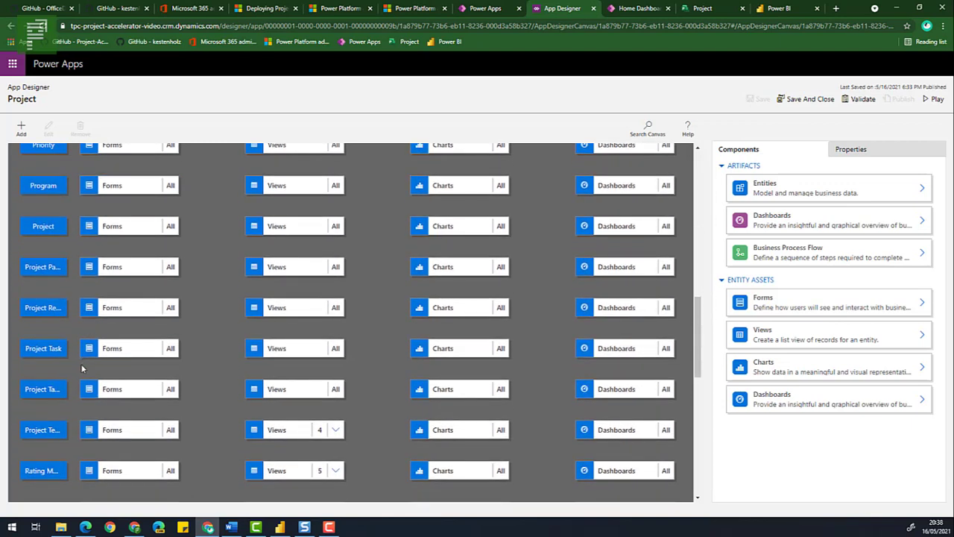
scroll(217, 413, "up", 9)
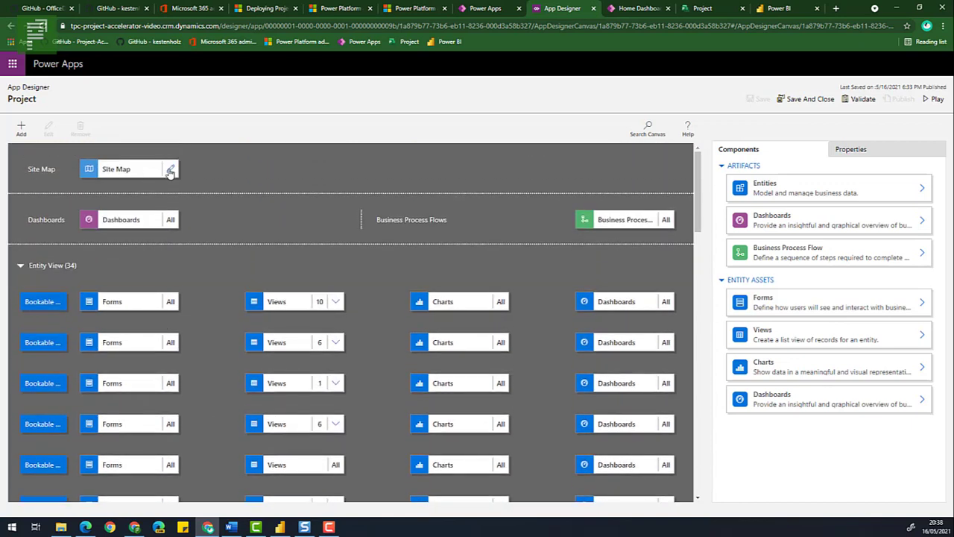
- Edit the app's site map and set the icon of the Help Center subarea under Training to Icon Meeting Table
left_click(170, 169)
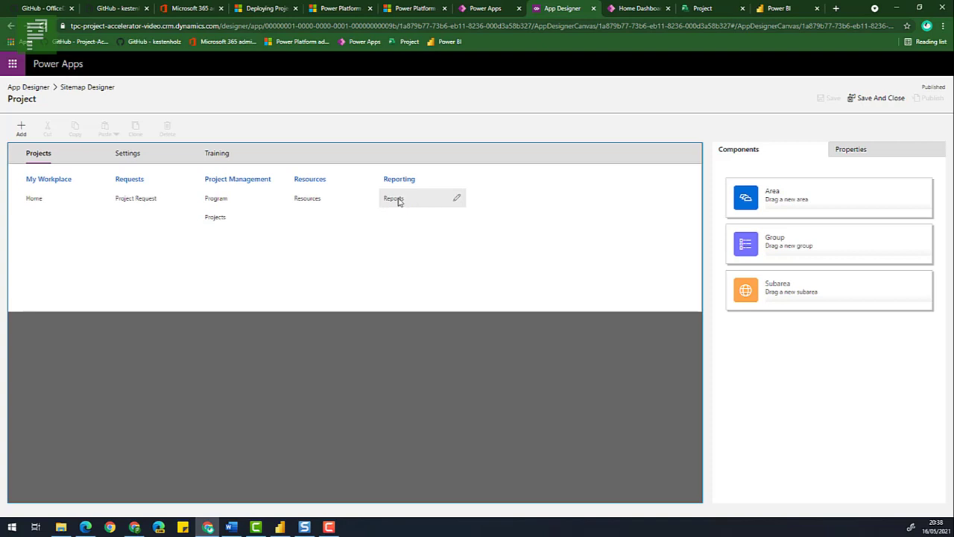
left_click(398, 201)
left_click(218, 154)
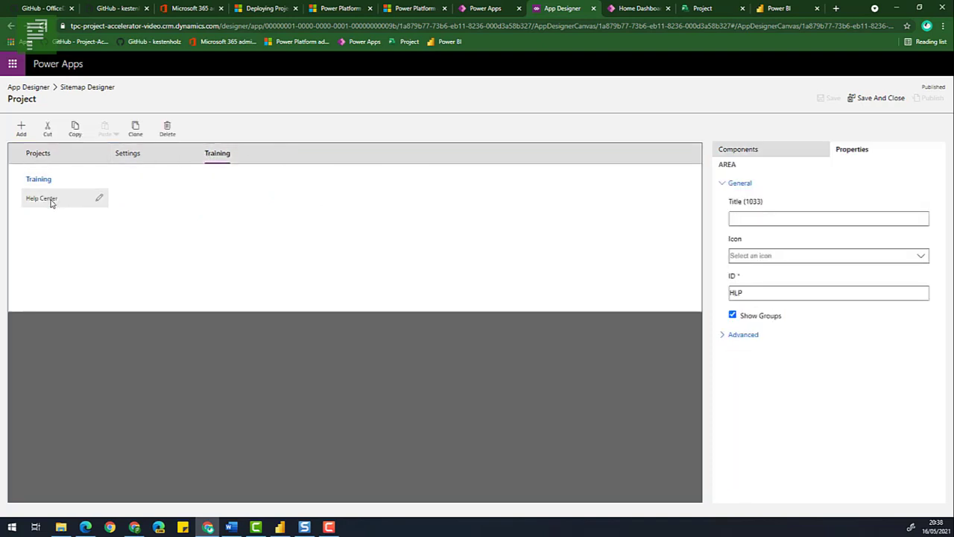
left_click(57, 202)
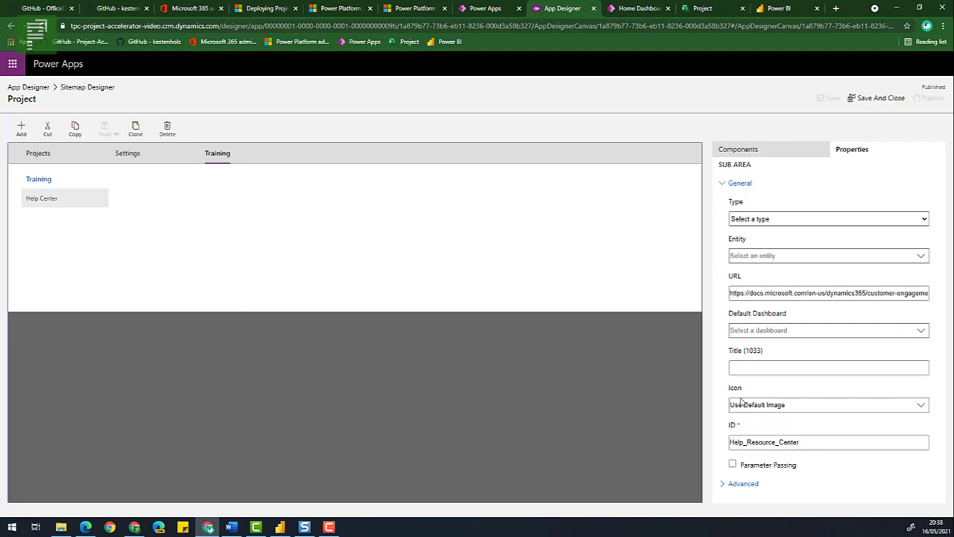
left_click(815, 408)
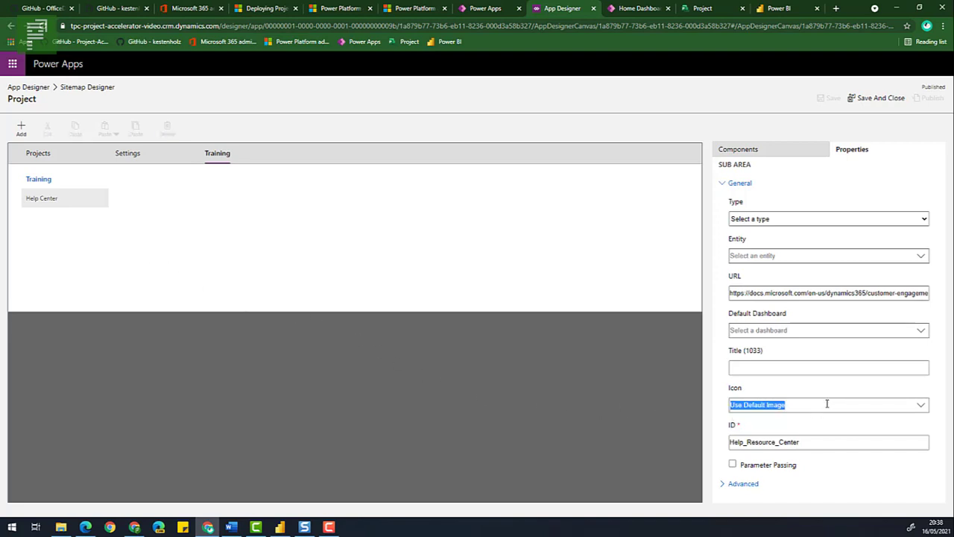
type("meeting")
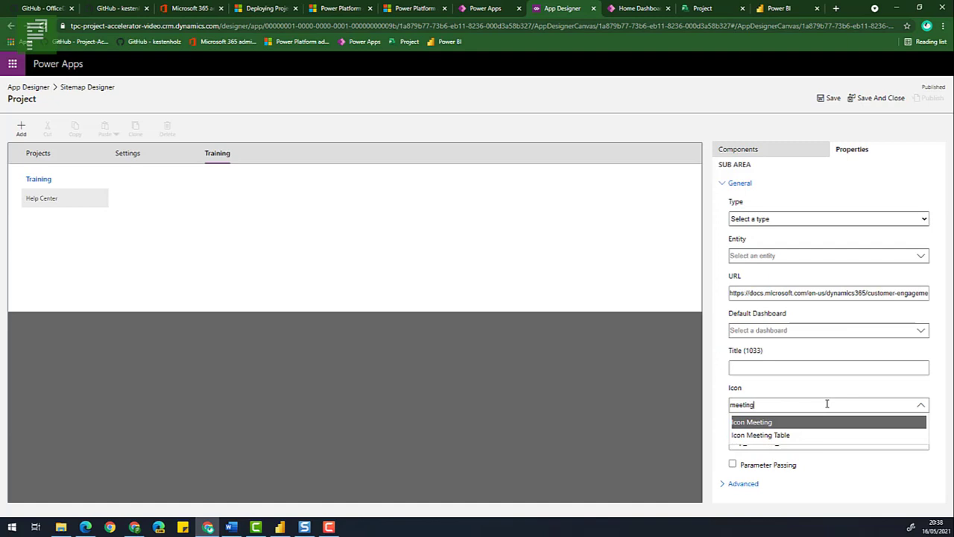
left_click(776, 435)
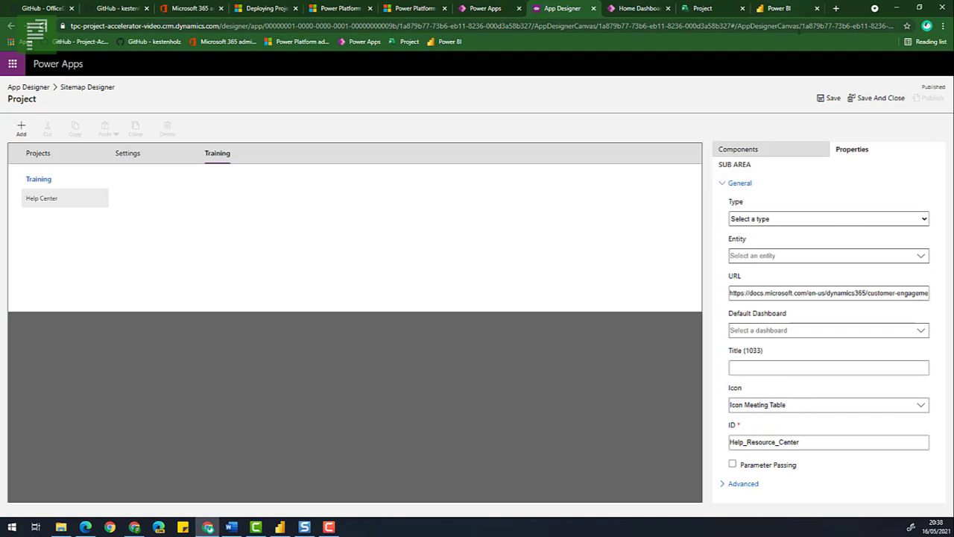
- Save and publish the site map, then return to the running Project app
left_click(833, 100)
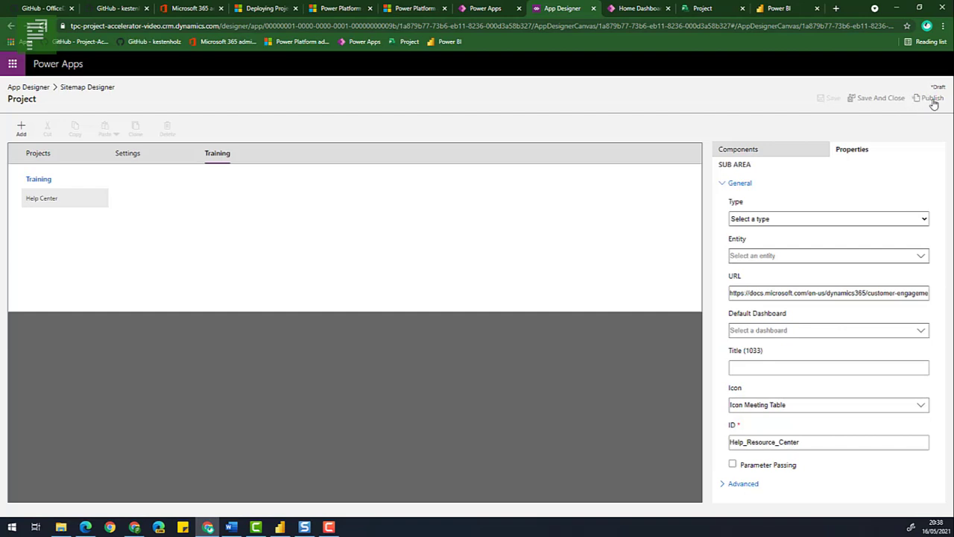
left_click(930, 98)
left_click(613, 9)
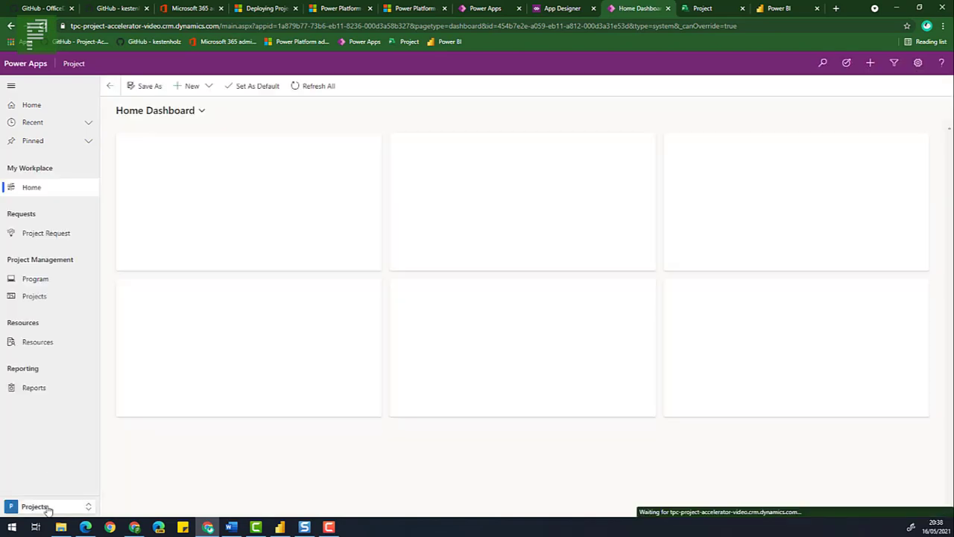
- Check the Help Center icon in the app's Training area, then return to the Projects area
left_click(47, 509)
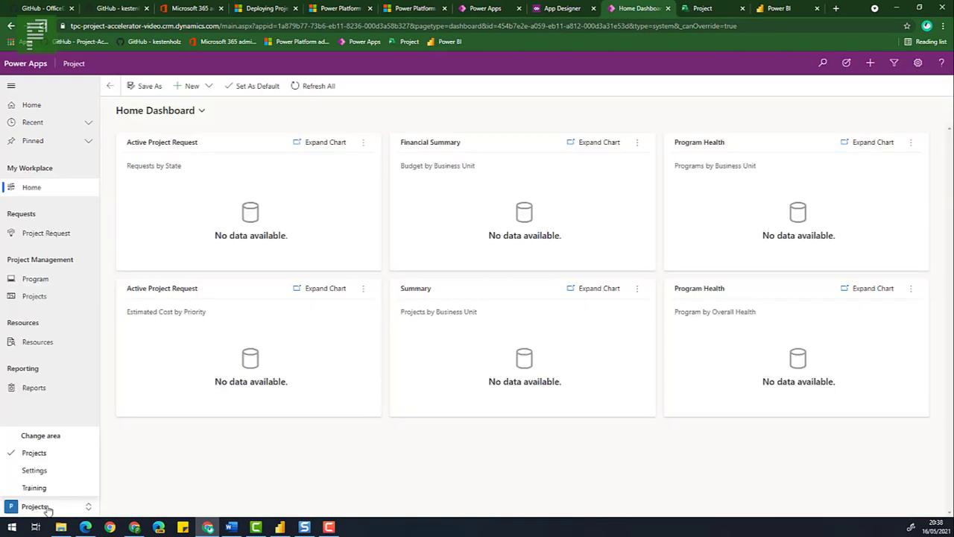
left_click(43, 487)
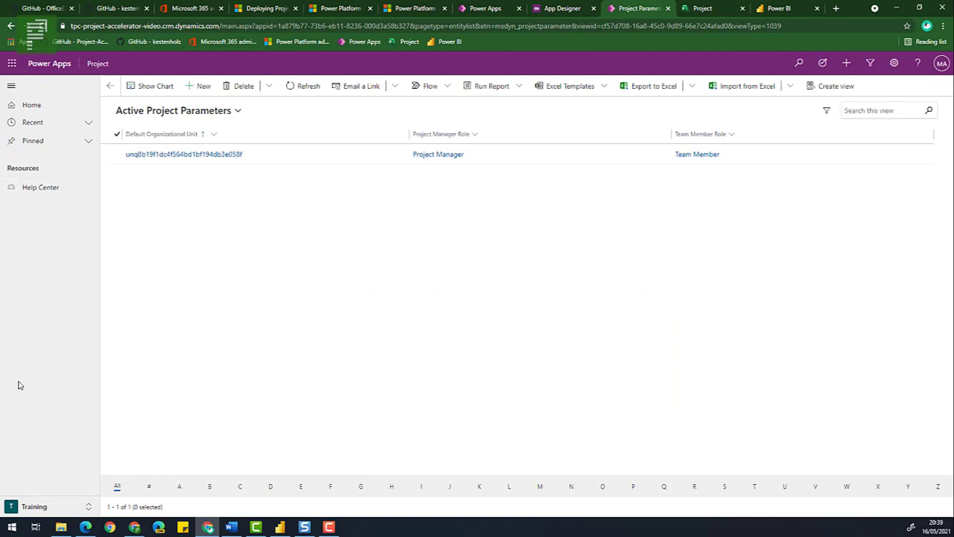
left_click(31, 511)
left_click(30, 454)
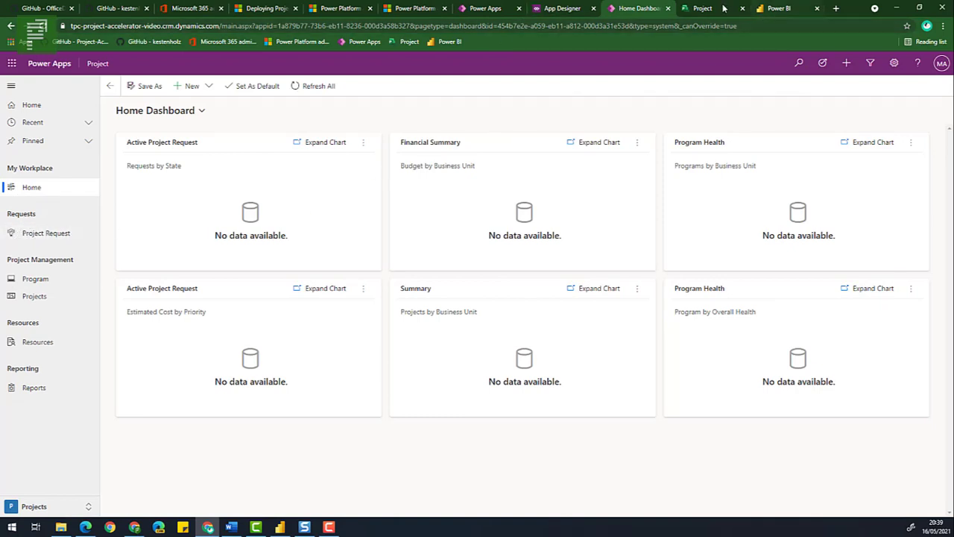
- In the App Designer site map, set the icon of the Project Request subarea under Projects to Icon Unicorn
left_click(575, 12)
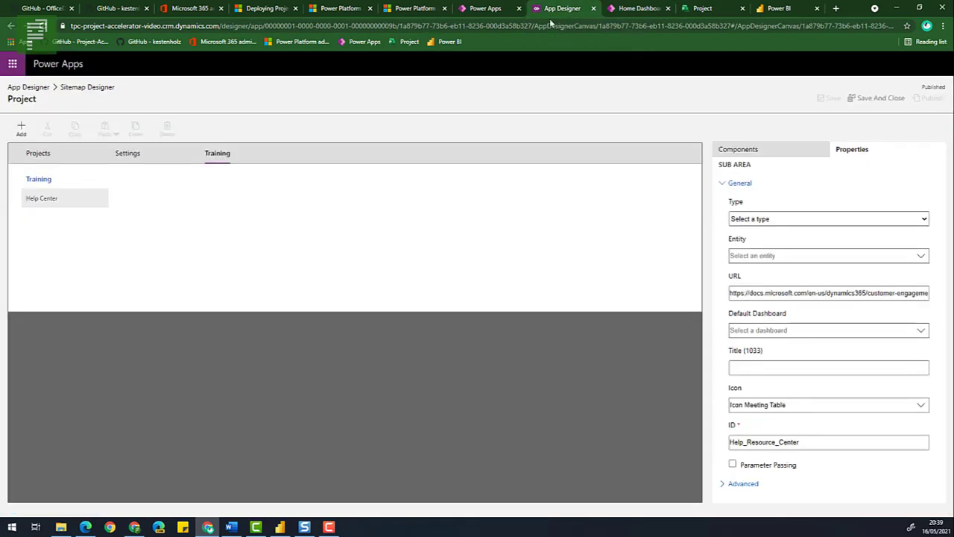
left_click(30, 160)
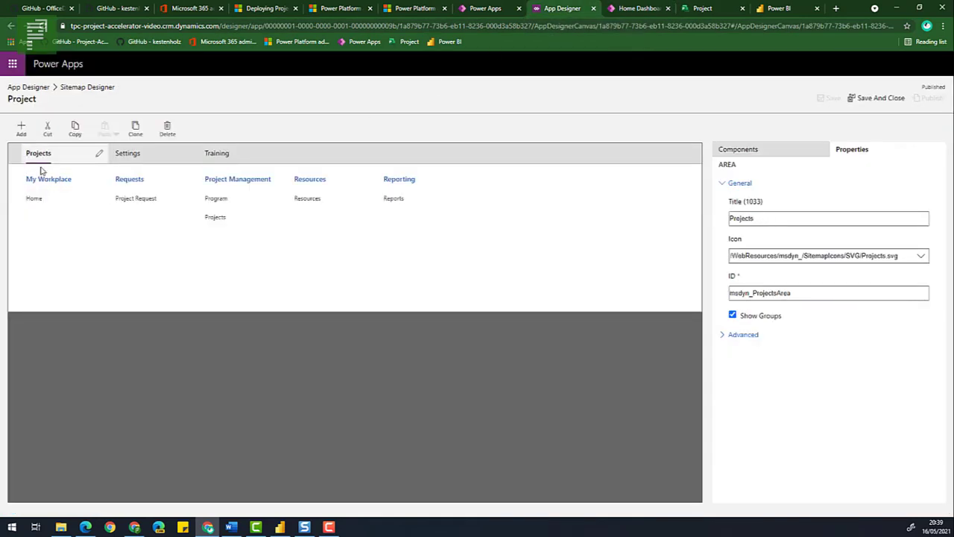
left_click(131, 204)
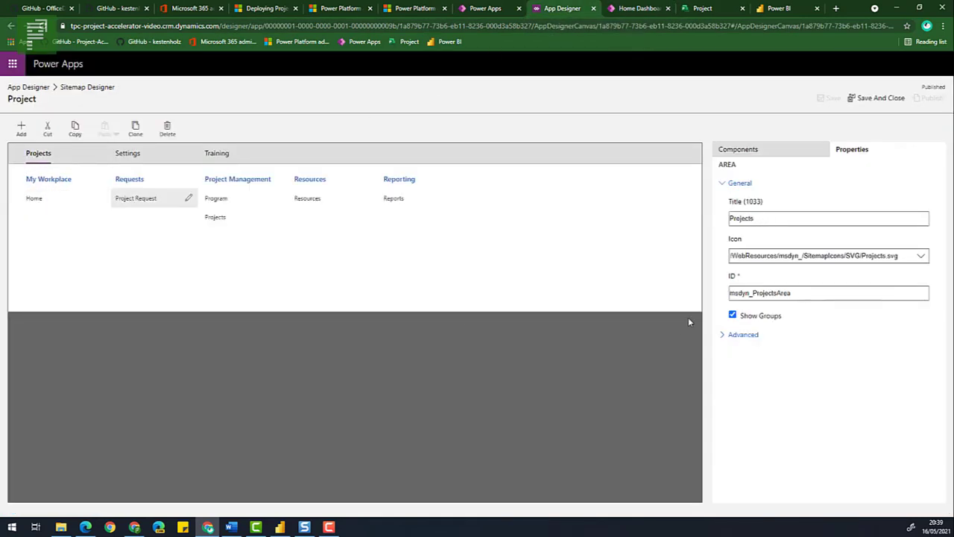
left_click(811, 409)
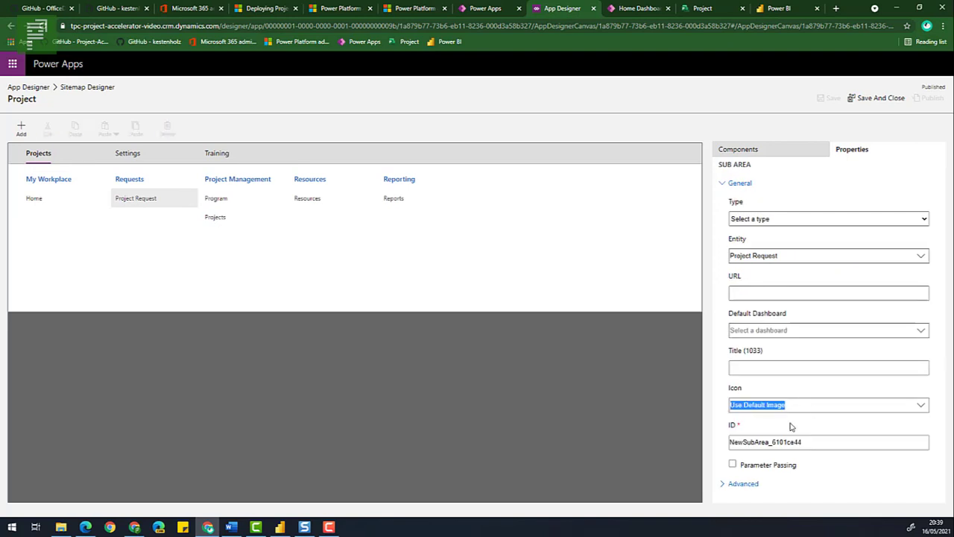
type("unic")
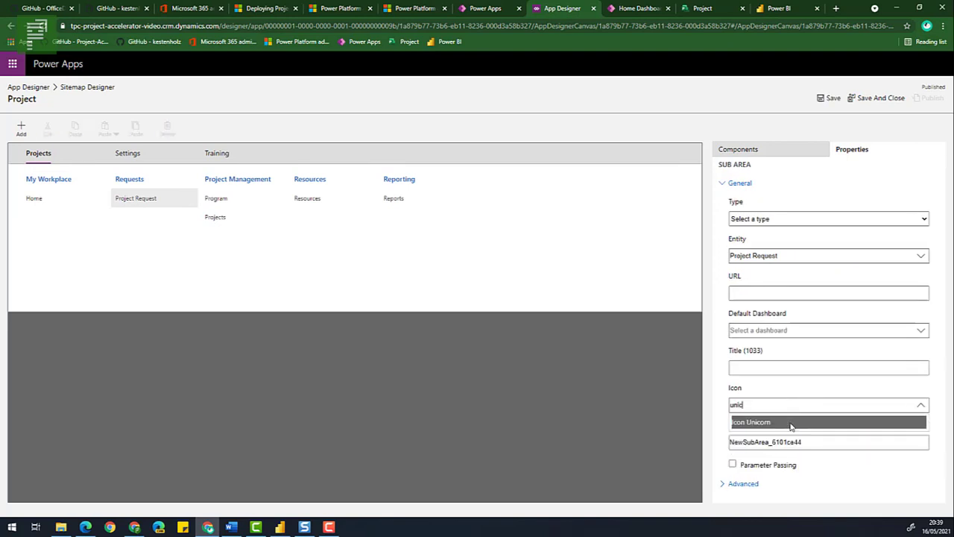
left_click(791, 424)
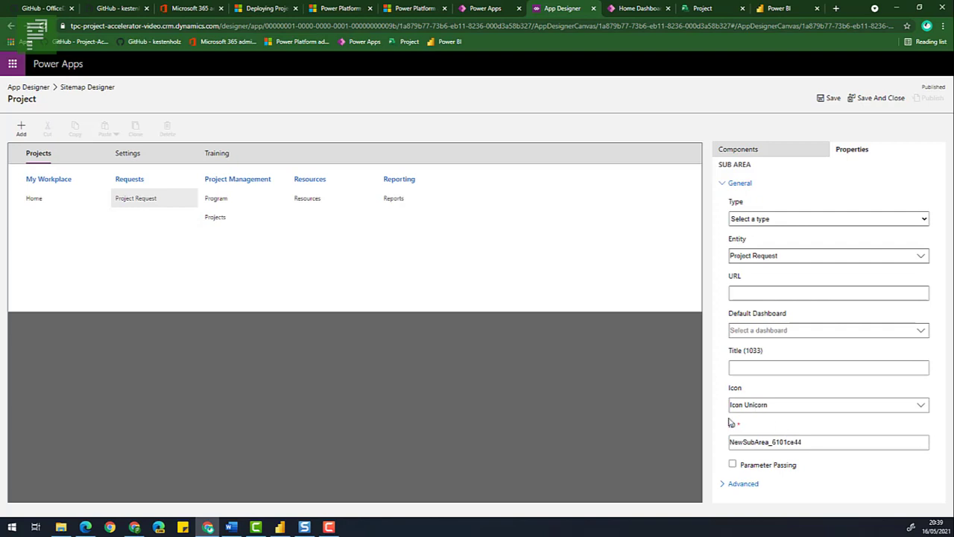
- Browse the icons matching "Icon" for the Project Request subarea and reselect Icon Unicorn
left_click(780, 406)
type("Icon")
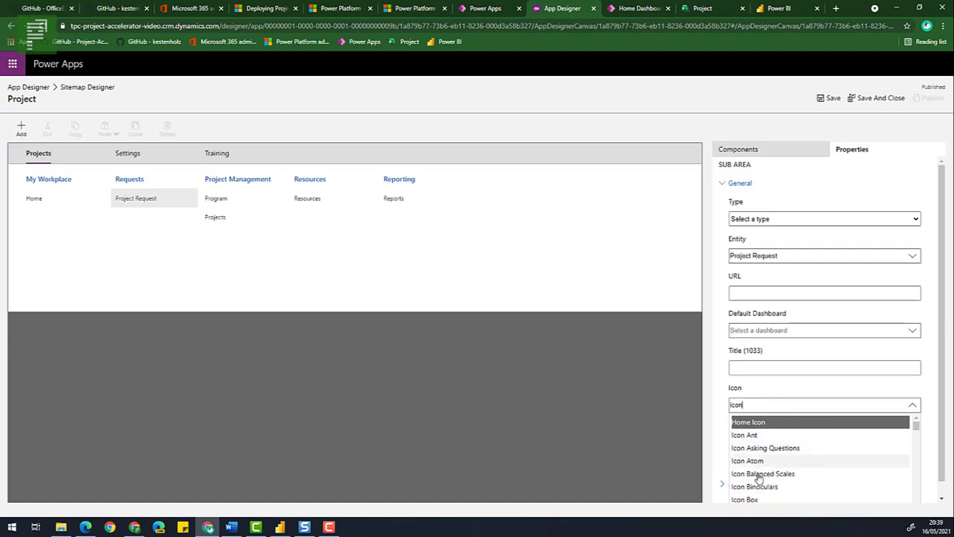
scroll(763, 492, "down", 2)
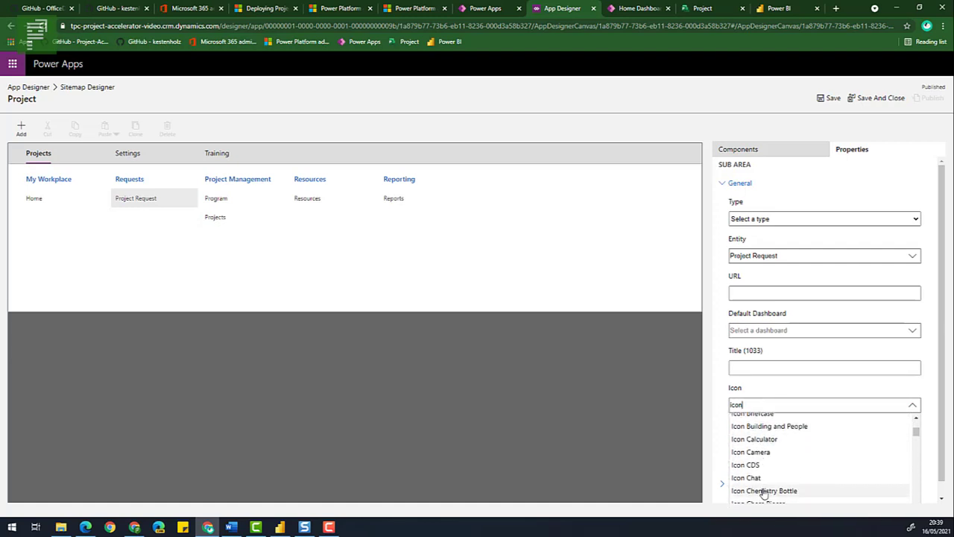
scroll(763, 492, "down", 1)
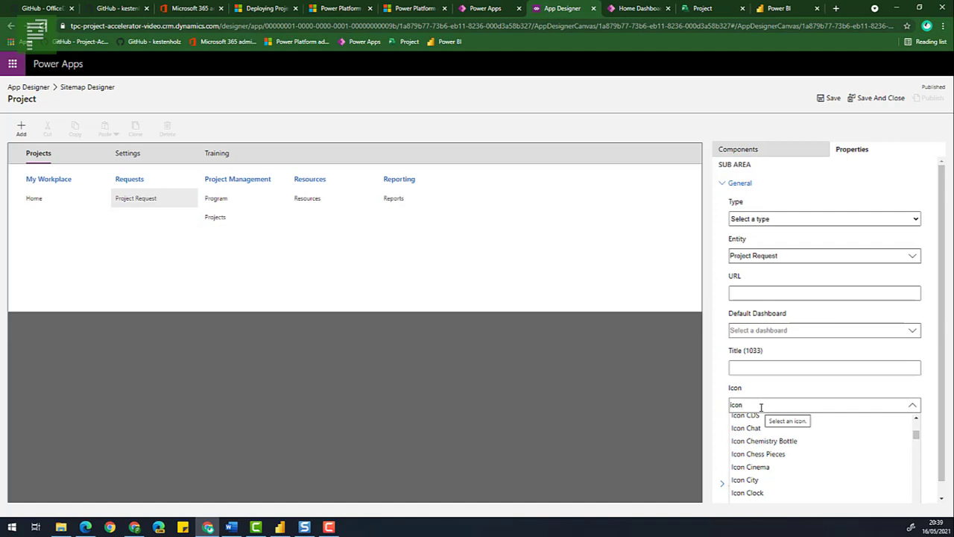
key("BackSpace")
key("BackSpace")
key("BackSpace")
key("BackSpace")
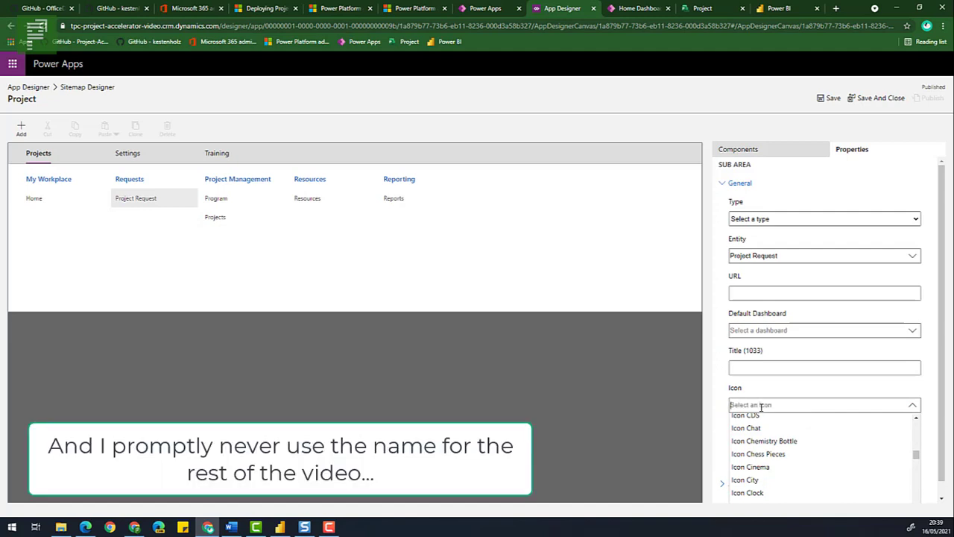
type("uni")
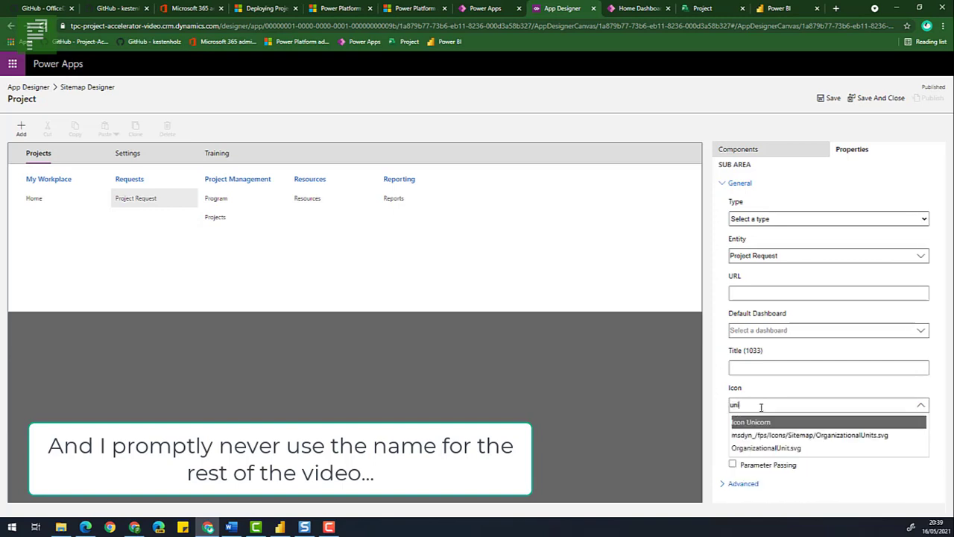
left_click(768, 422)
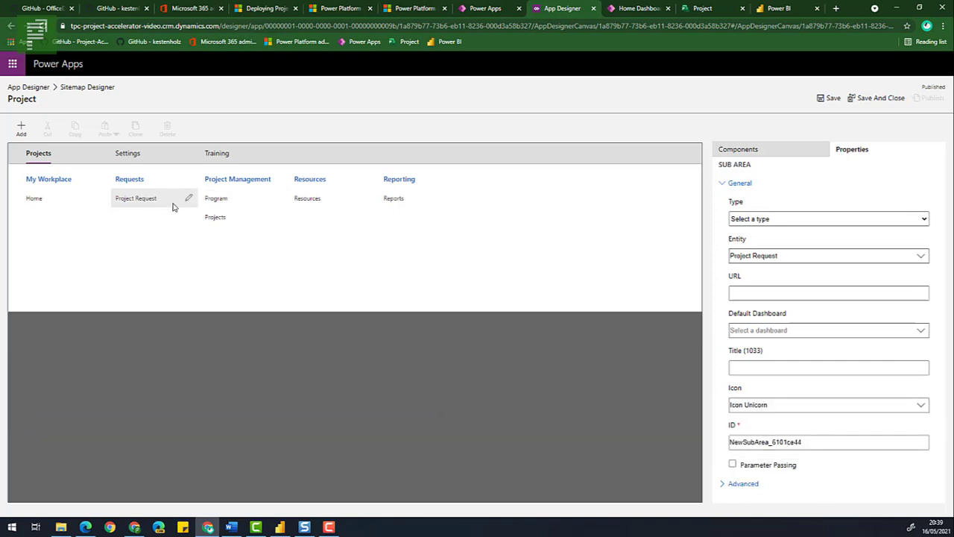
- Save and publish the site map, then reload the running Project app to check the Project Request icon
left_click(826, 98)
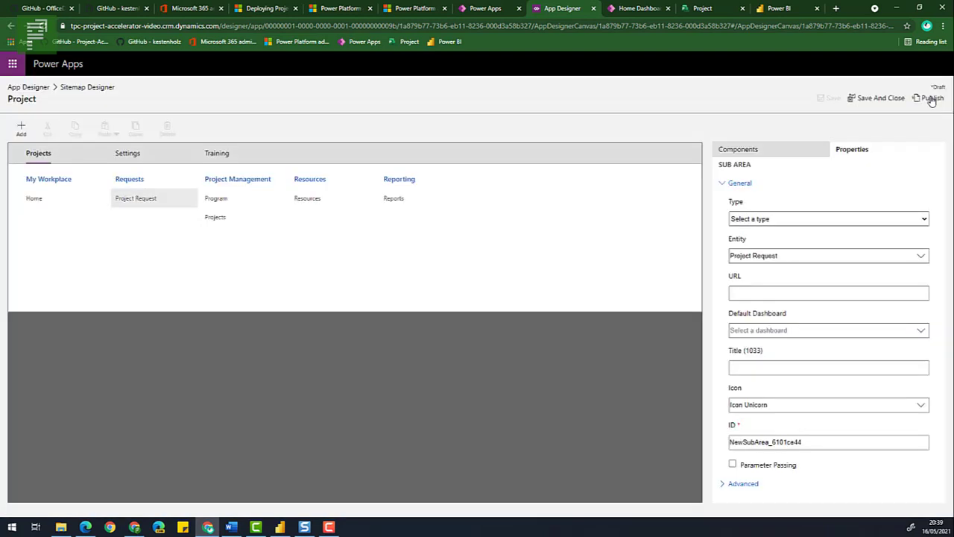
left_click(929, 98)
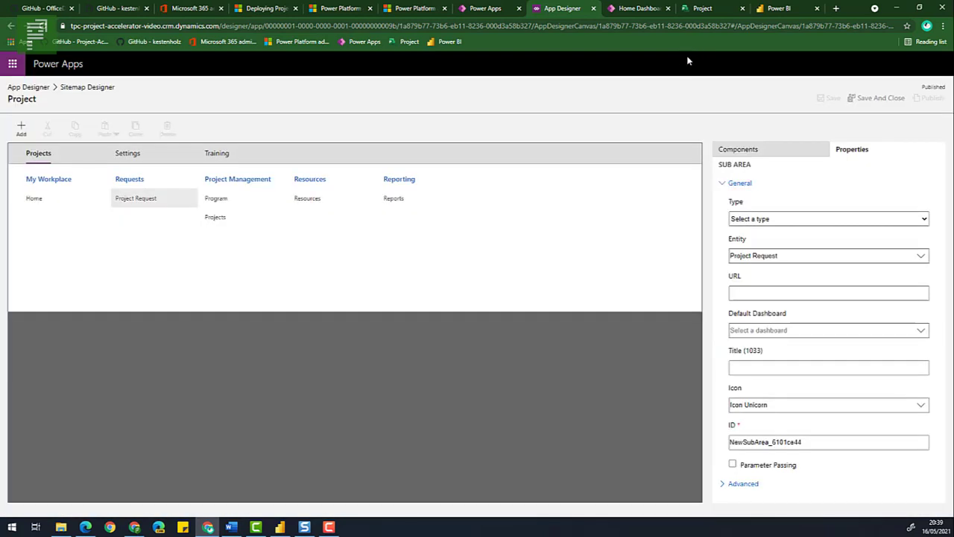
left_click(640, 8)
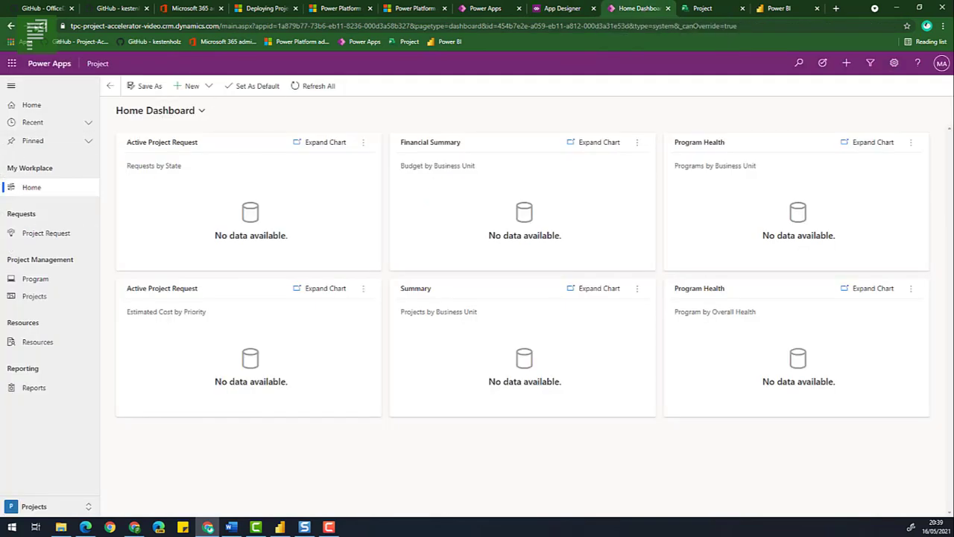
left_click(36, 25)
key("ctrl+plus")
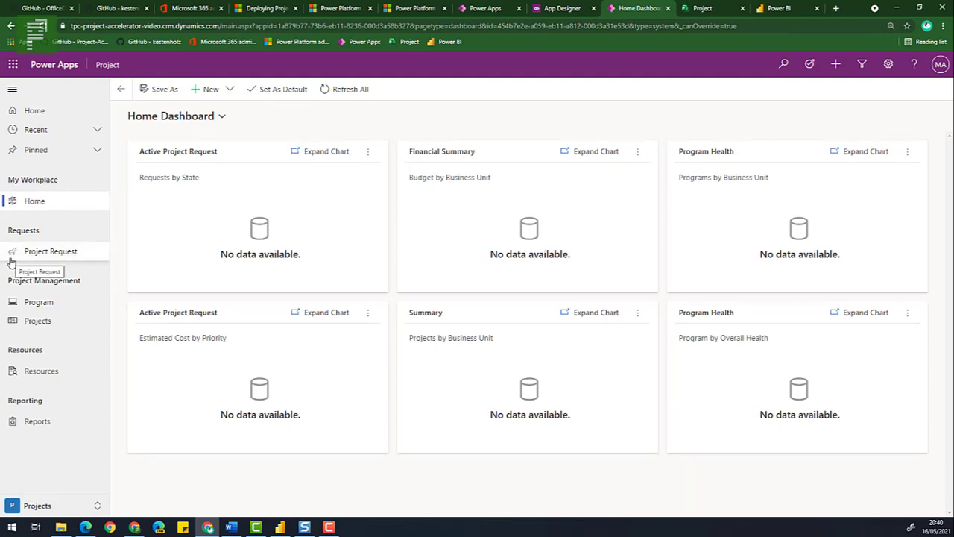
key("ctrl+minus")
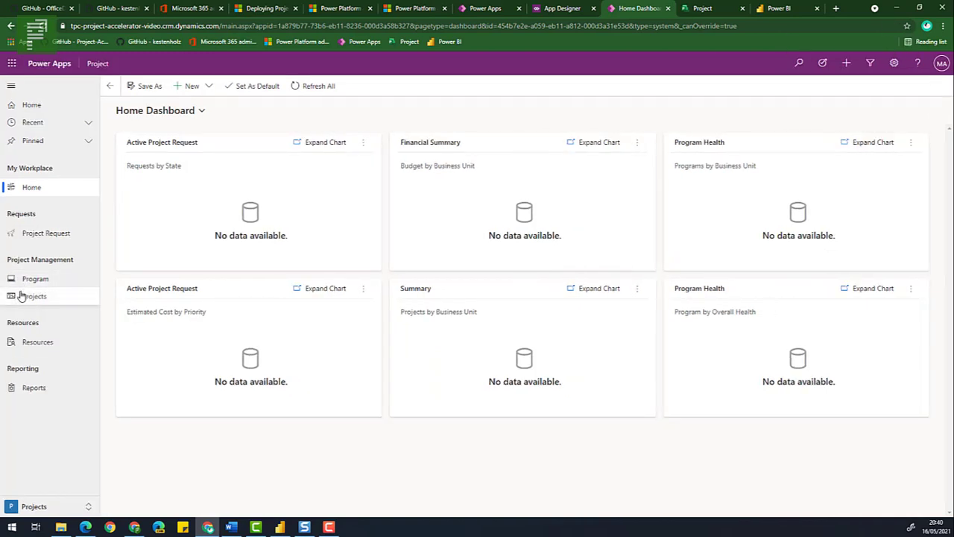
- Start a new project request named "First request" with priority (2) High
left_click(32, 237)
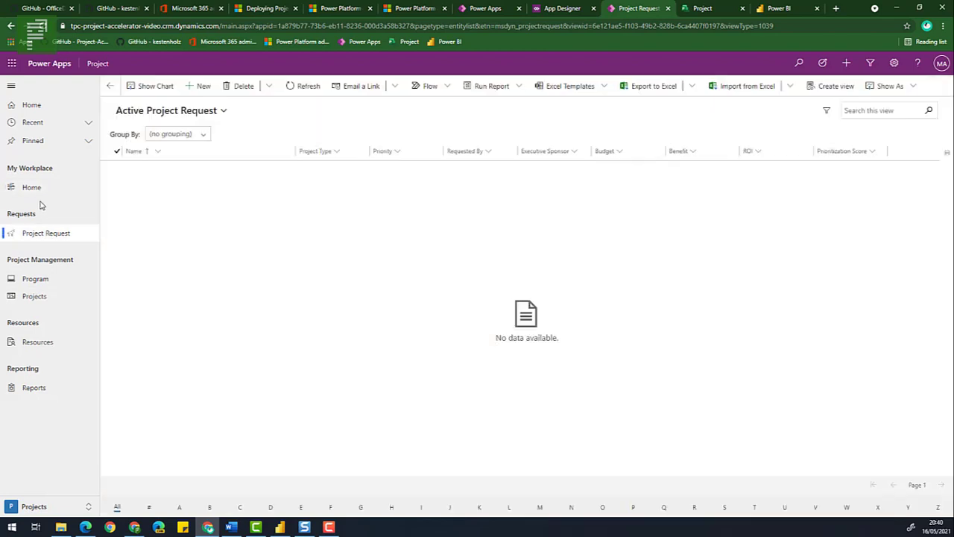
left_click(189, 89)
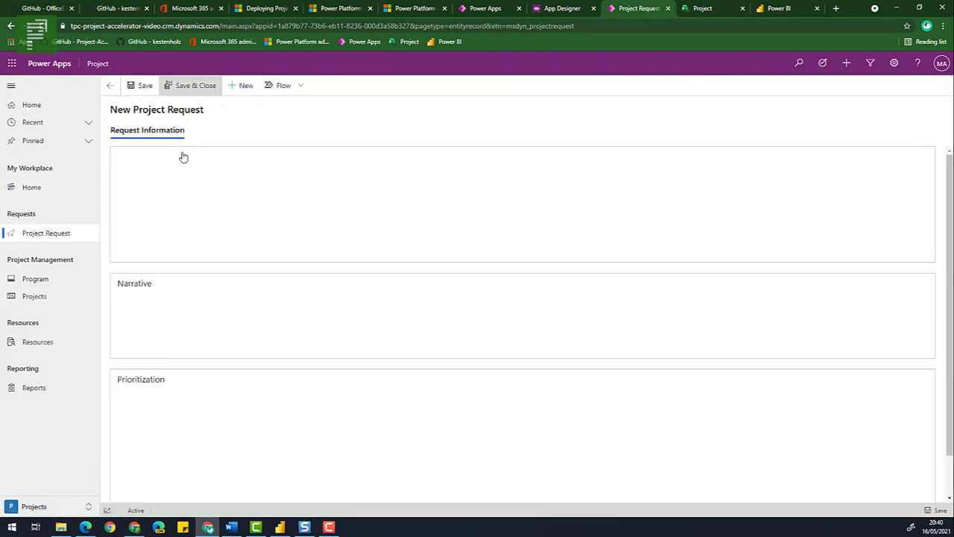
left_click(222, 154)
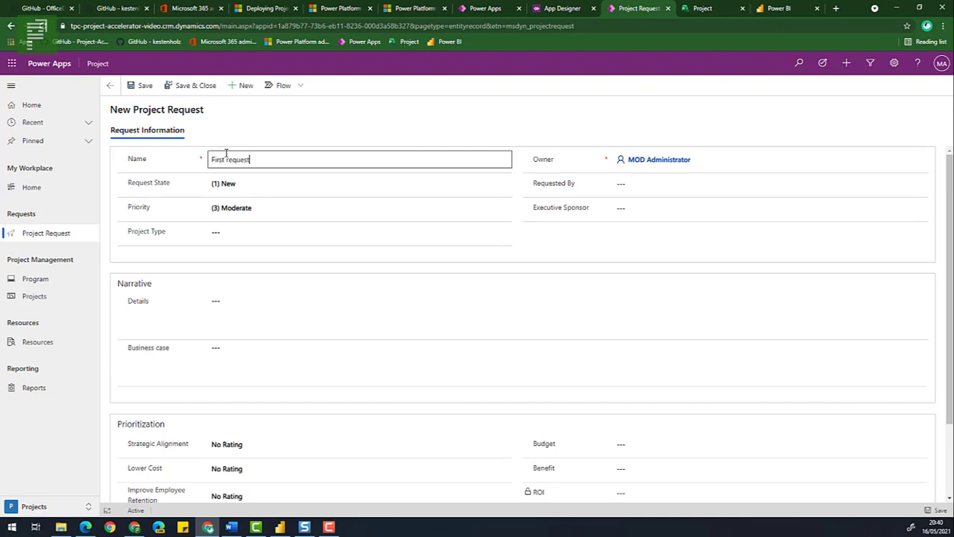
left_click(257, 211)
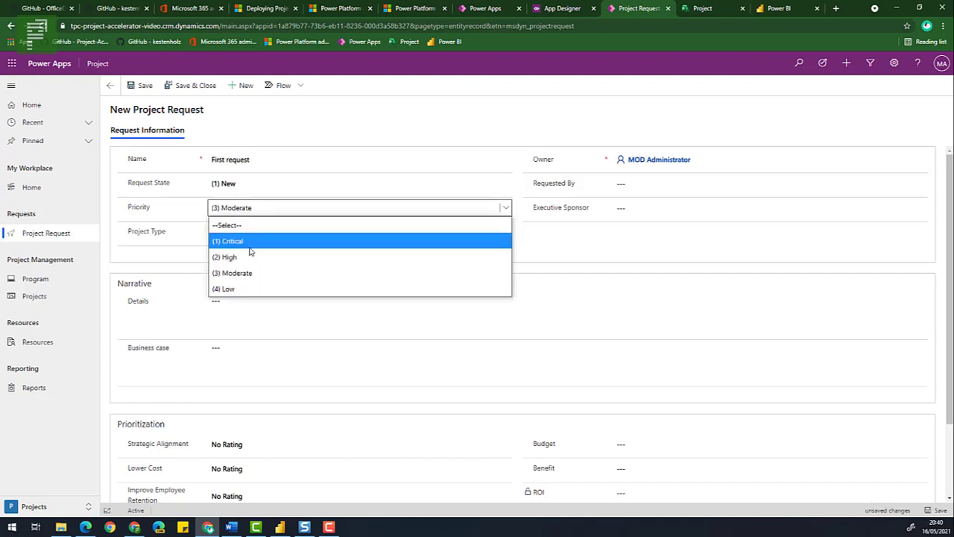
left_click(250, 256)
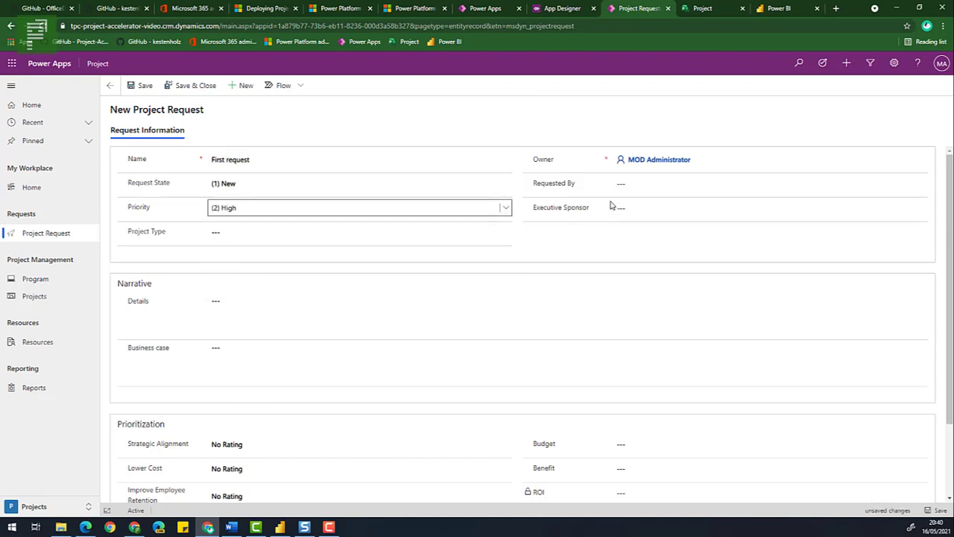
- Set the request's Requested By field to the MOD Administrator account
left_click(635, 187)
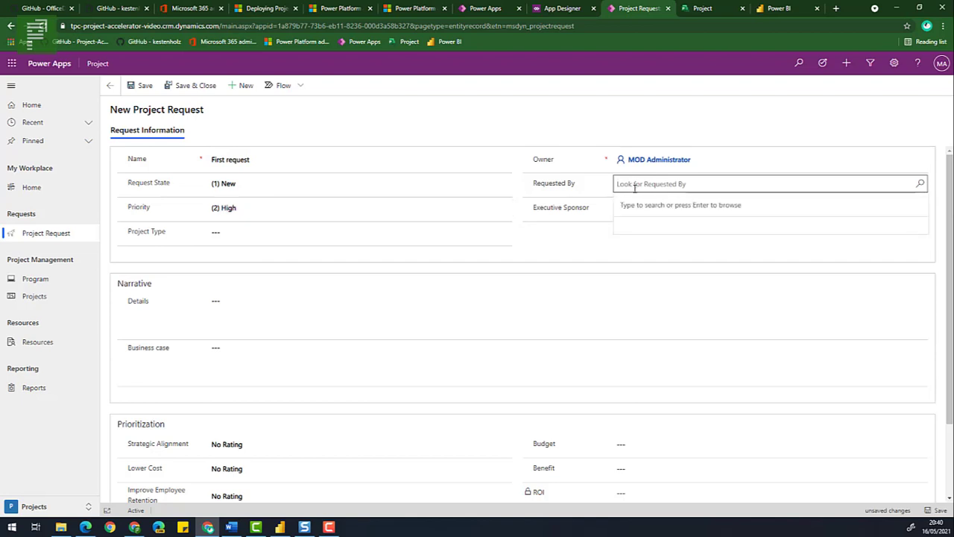
type("mo")
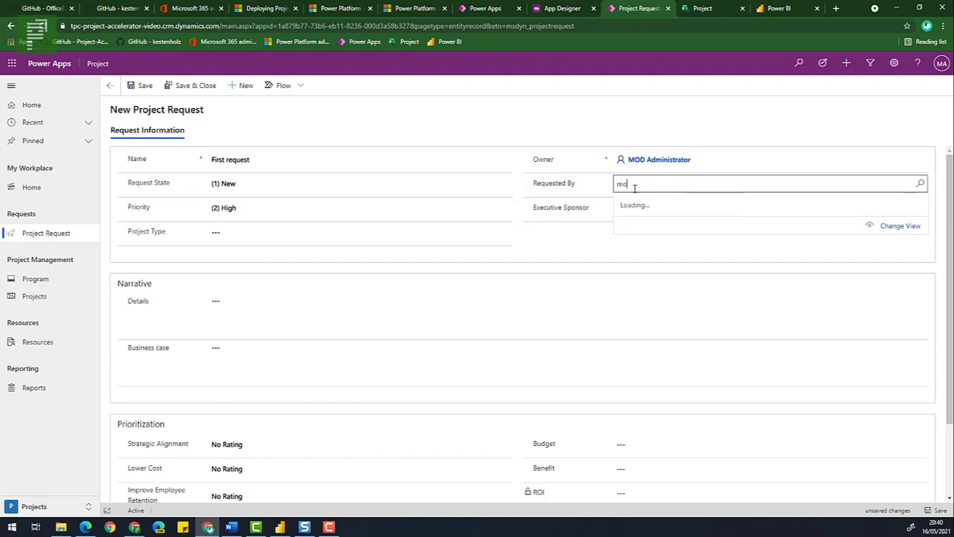
type("d")
left_click(643, 231)
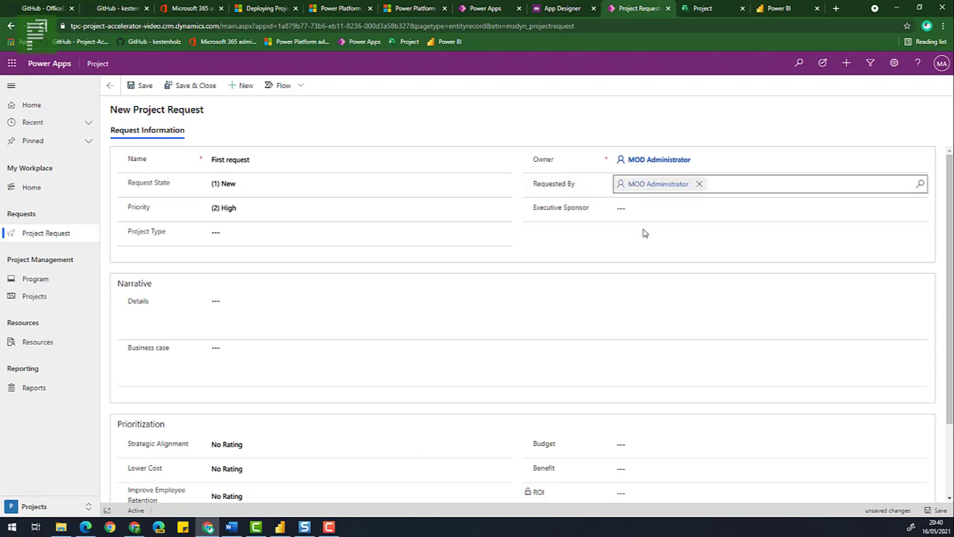
- Try to find an executive sponsor for the request by searching for several first names
left_click(634, 209)
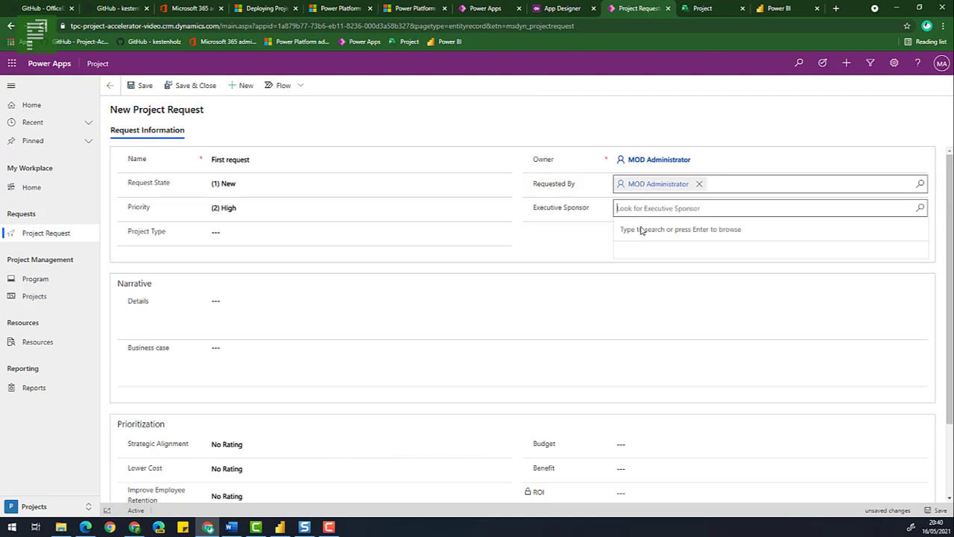
type("ci")
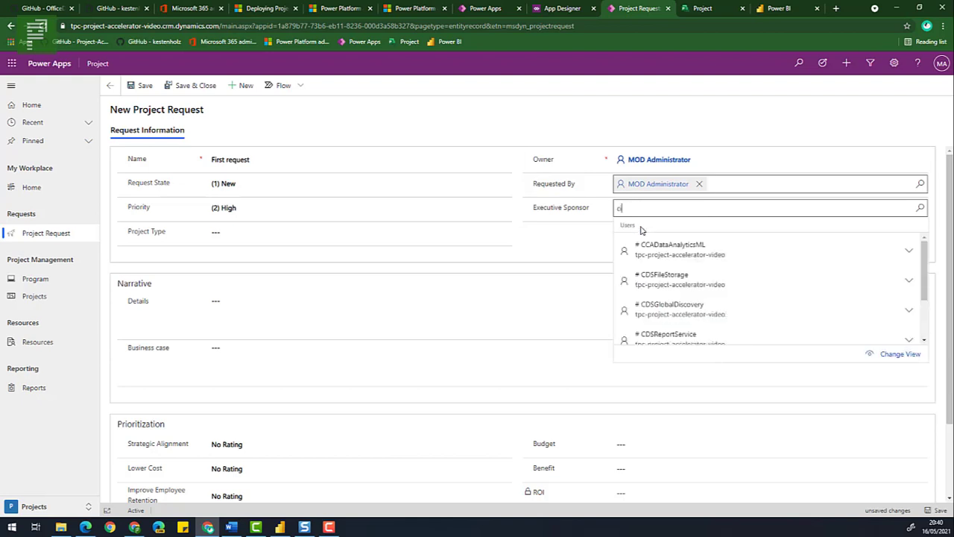
type("ndy")
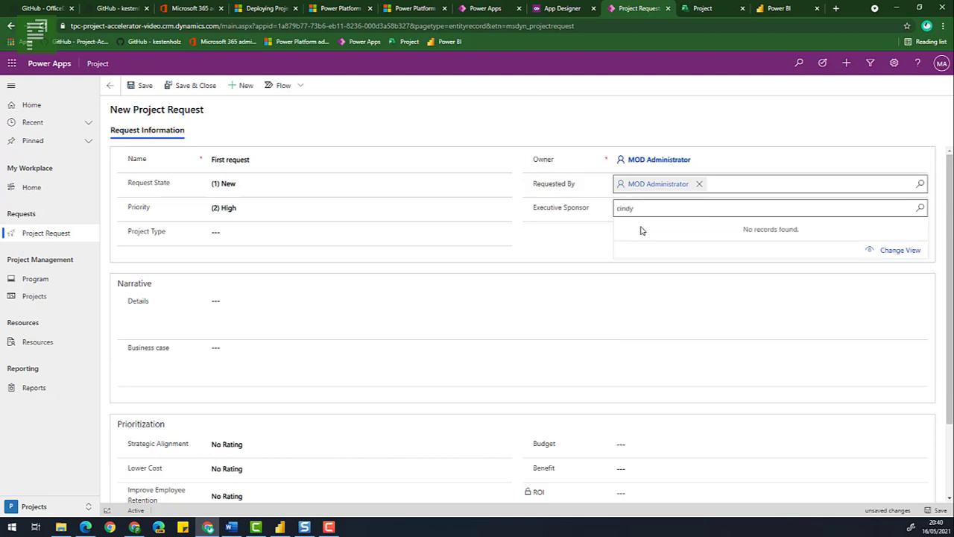
key("BackSpace")
key("BackSpace")
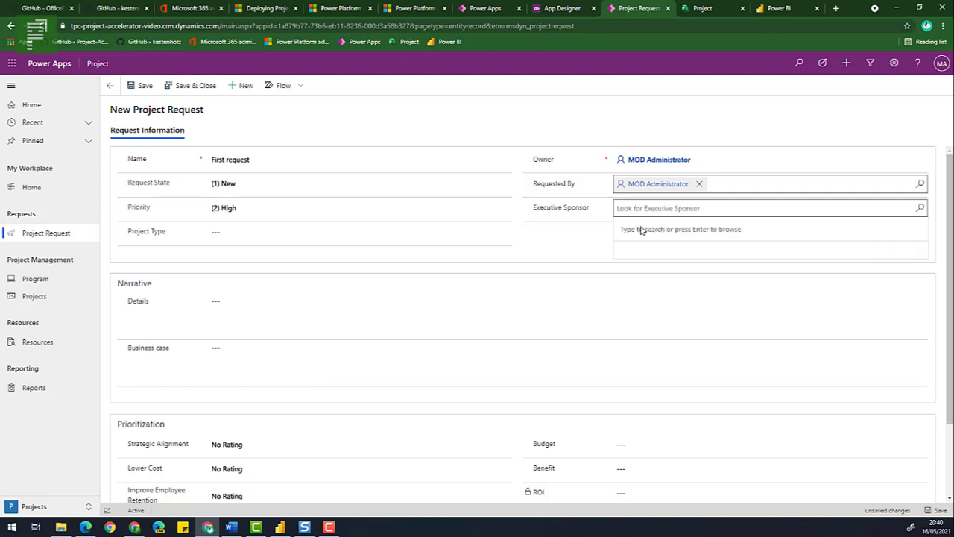
type("dave")
key("BackSpace")
key("BackSpace")
key("BackSpace")
key("BackSpace")
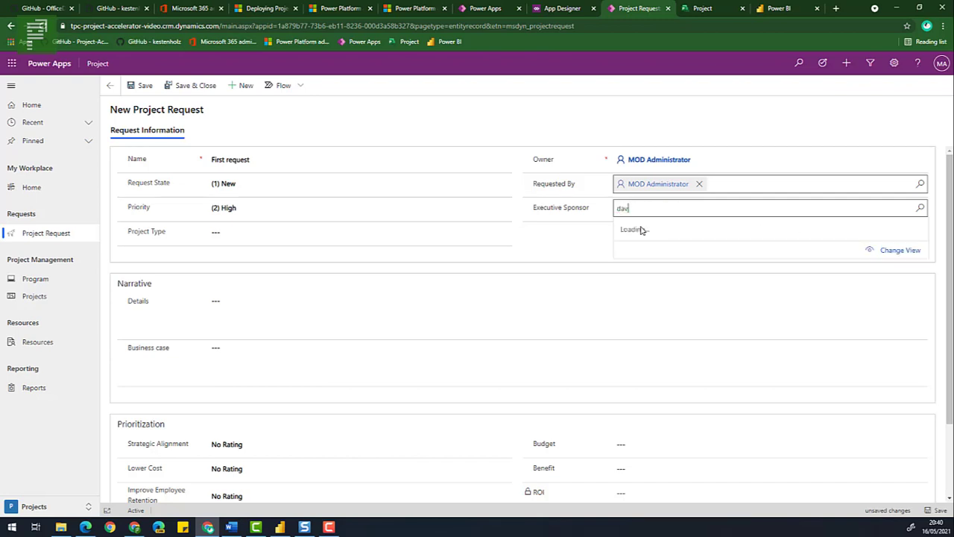
type("bill")
key("BackSpace")
key("BackSpace")
key("BackSpace")
key("BackSpace")
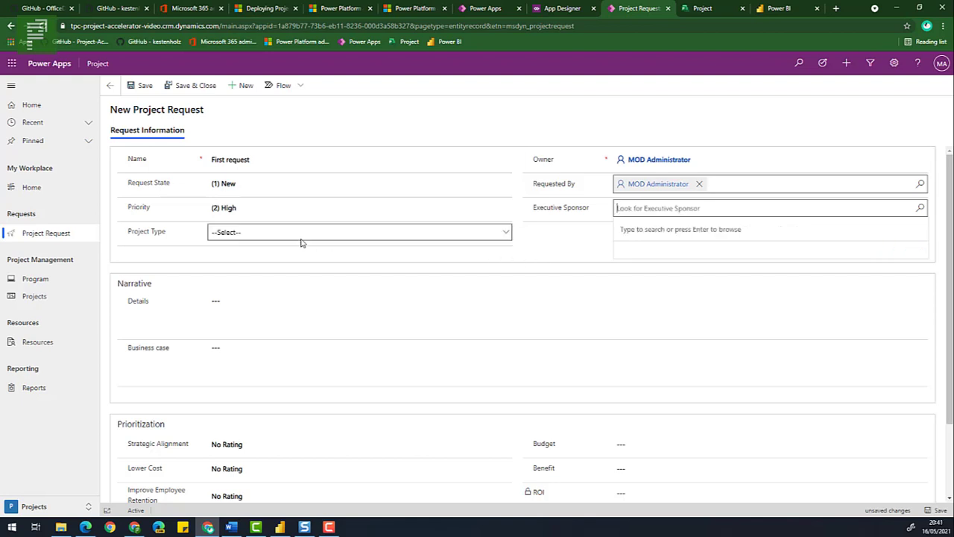
- Set the project type to Internal Readiness, the details to "Added text" and the business case to "Make more money, serve more people."
left_click(300, 234)
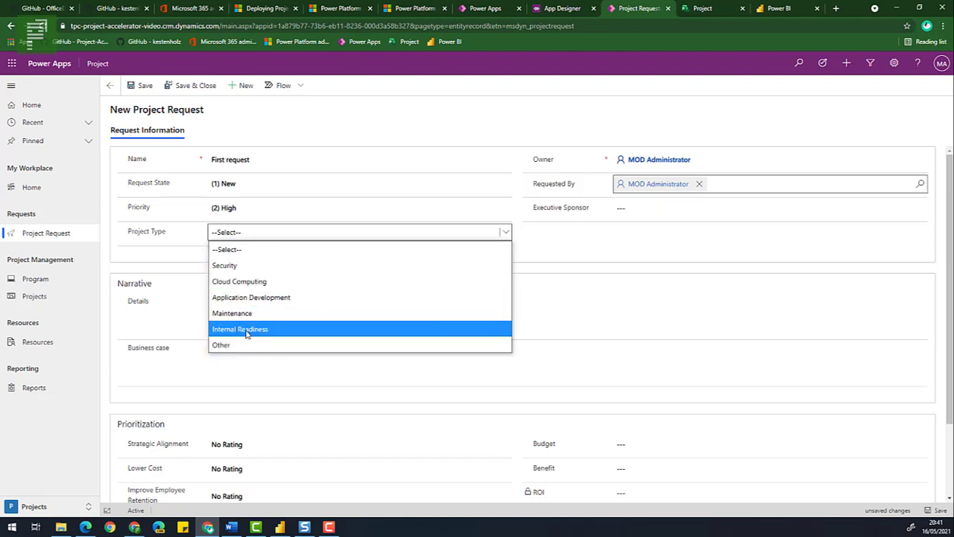
left_click(278, 333)
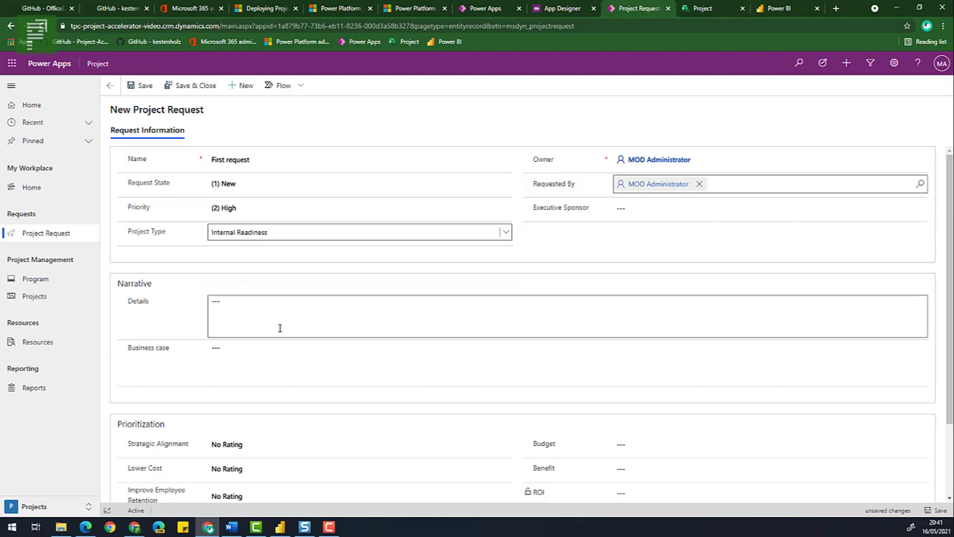
left_click(267, 298)
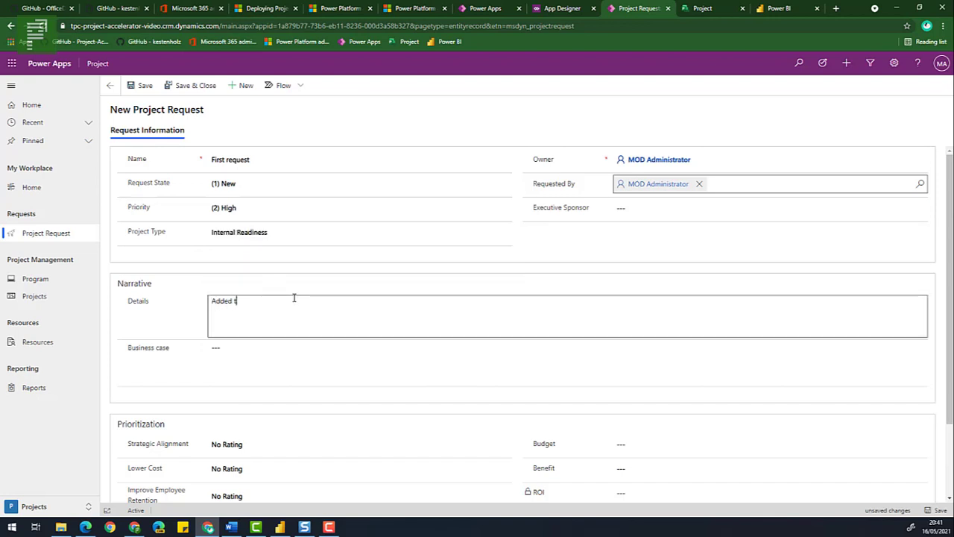
left_click(312, 350)
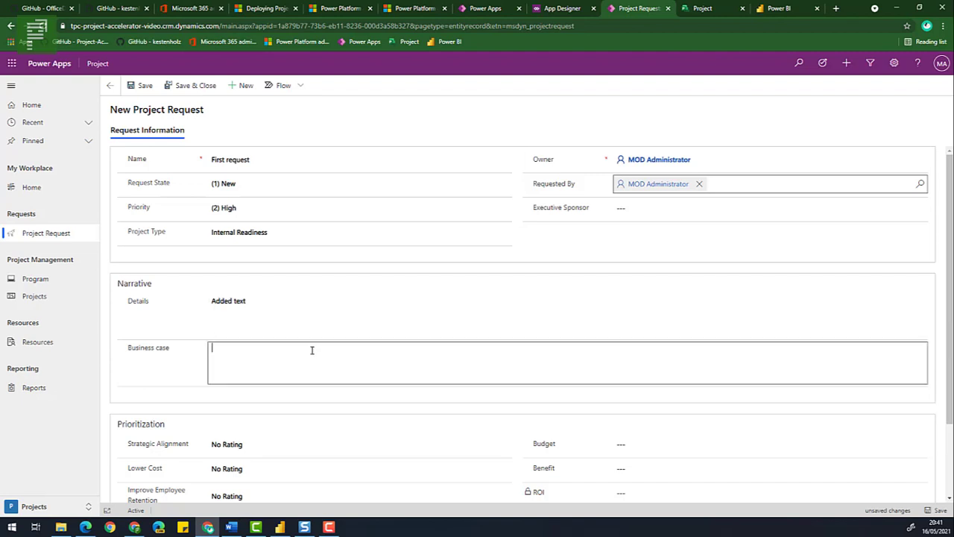
type("Make more money, serve more people")
- Rate strategic alignment Extreme, lower cost Strong, employee retention Moderate and risk Extreme, and save the request to calculate its prioritization score
scroll(326, 351, "down", 2)
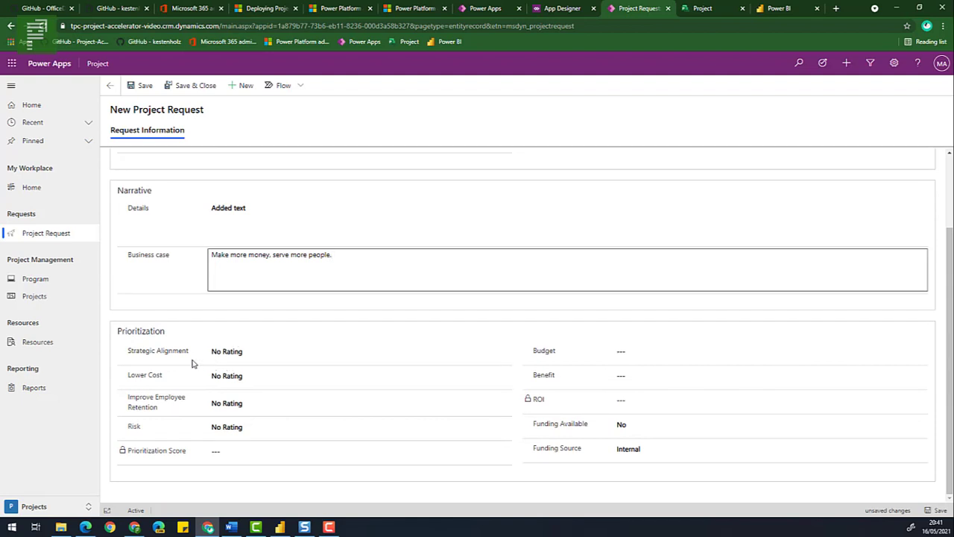
left_click(229, 356)
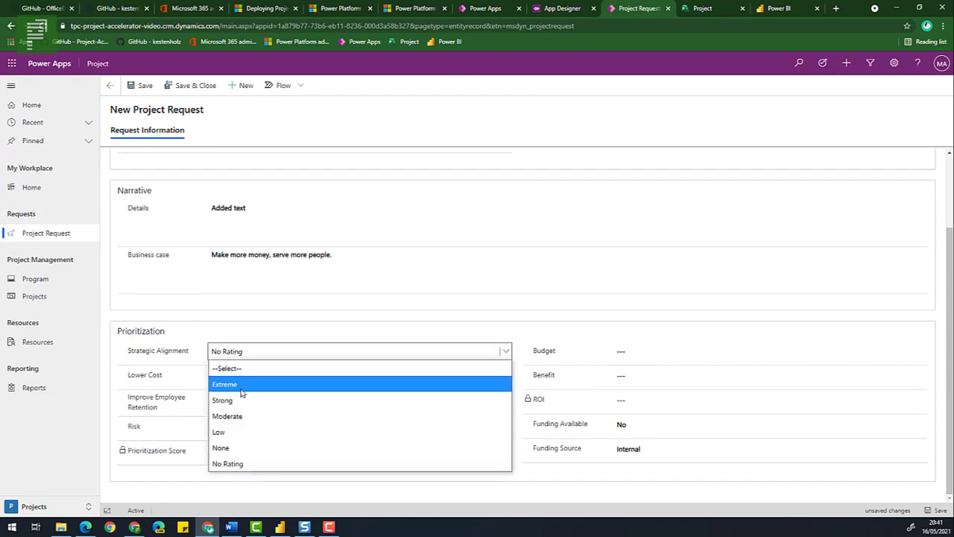
left_click(242, 388)
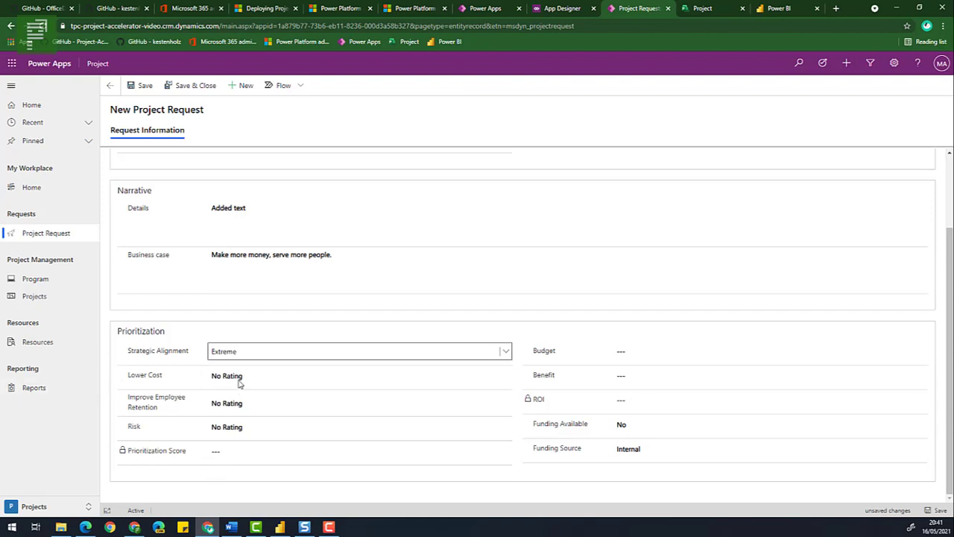
left_click(239, 384)
left_click(247, 422)
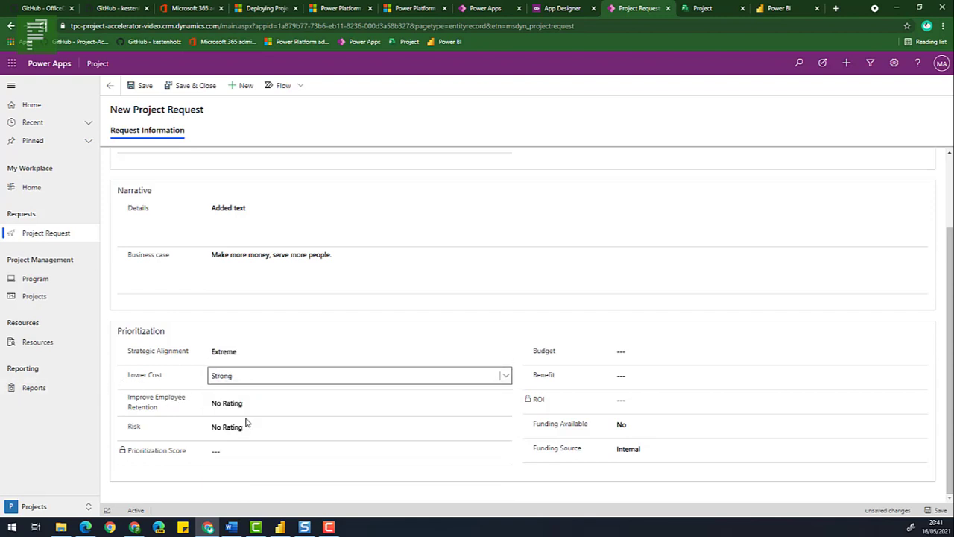
left_click(246, 404)
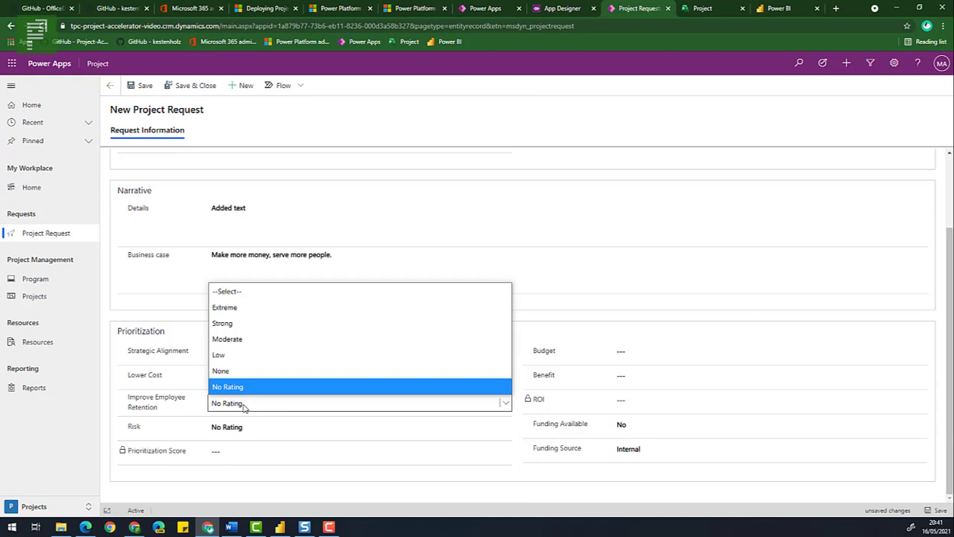
left_click(249, 341)
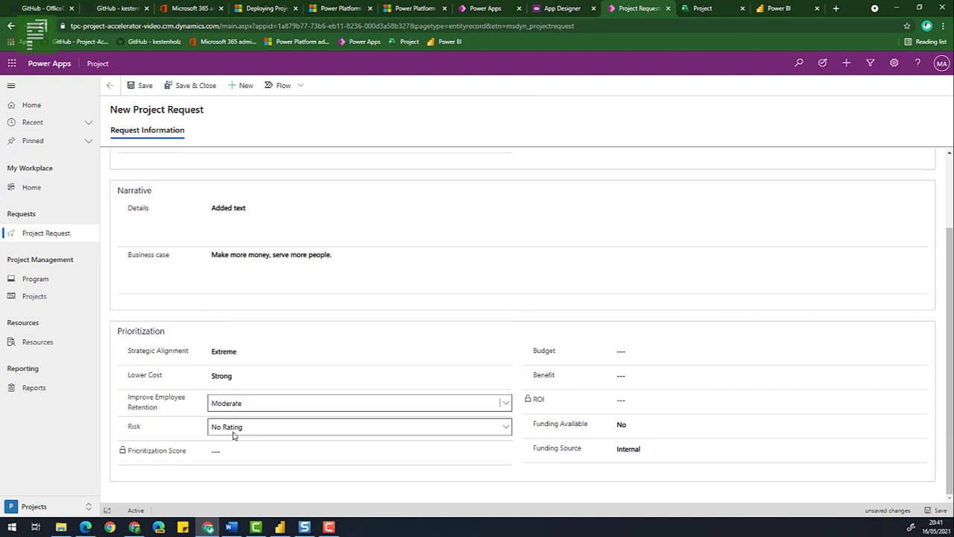
left_click(233, 428)
left_click(246, 340)
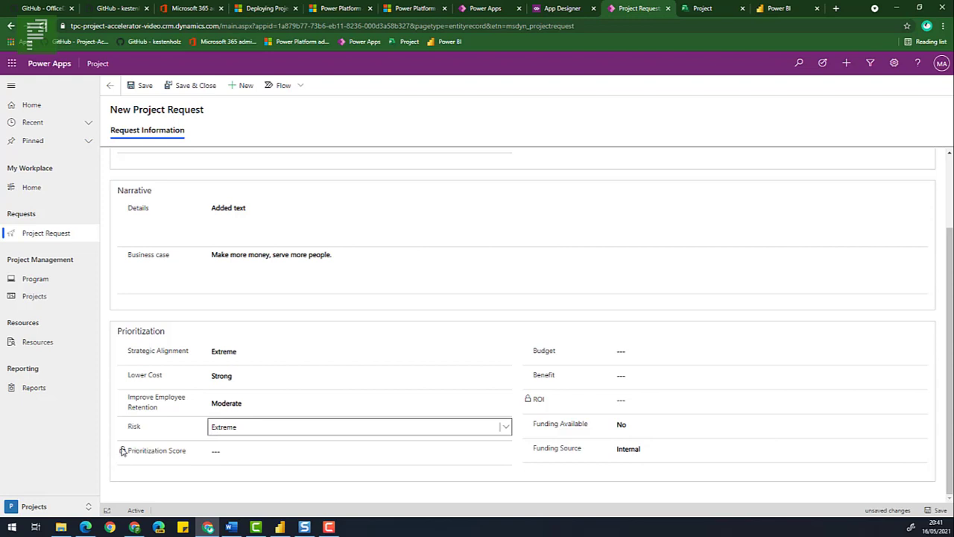
left_click(134, 88)
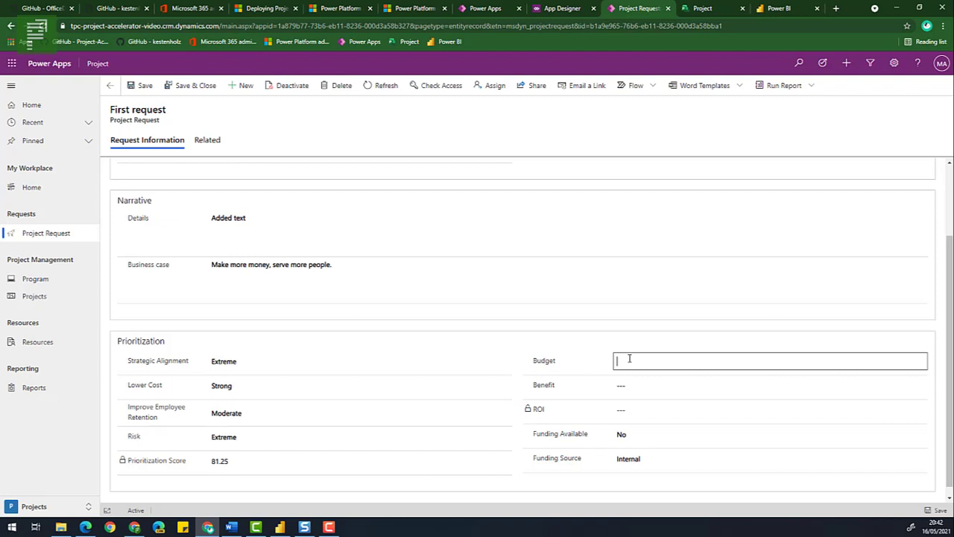
- Enter a budget of $125,000.00 and a benefit of $200,000.00, and save the request to calculate its ROI
type("125,000.00")
left_click(635, 380)
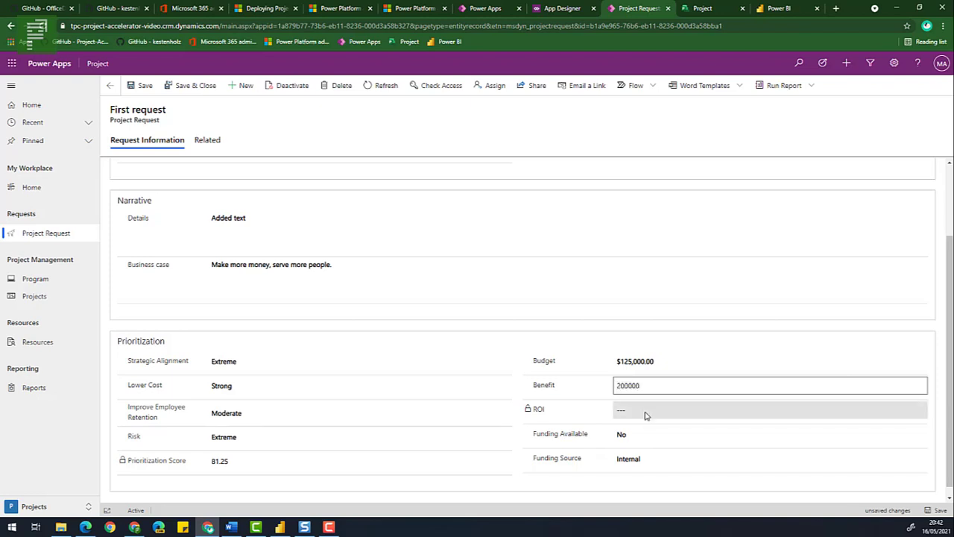
left_click(645, 416)
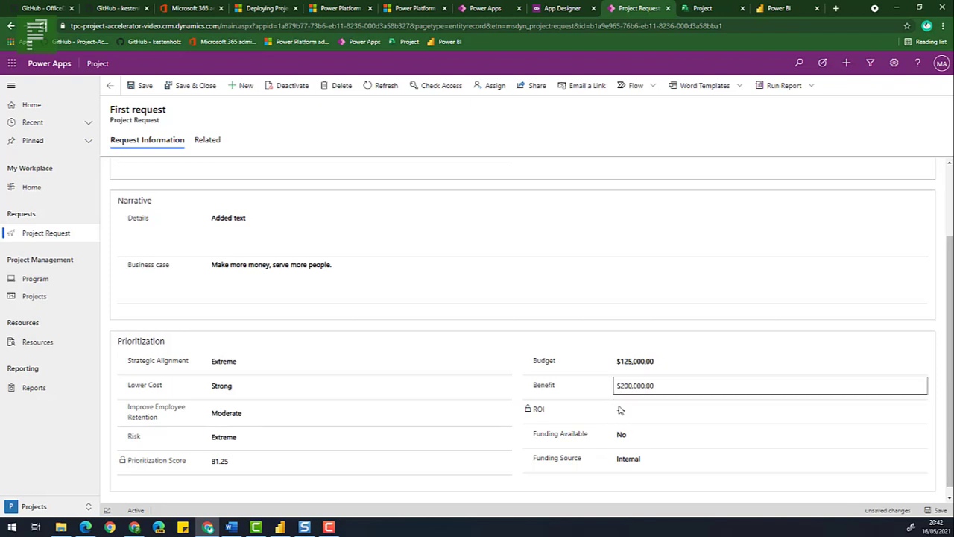
left_click(137, 86)
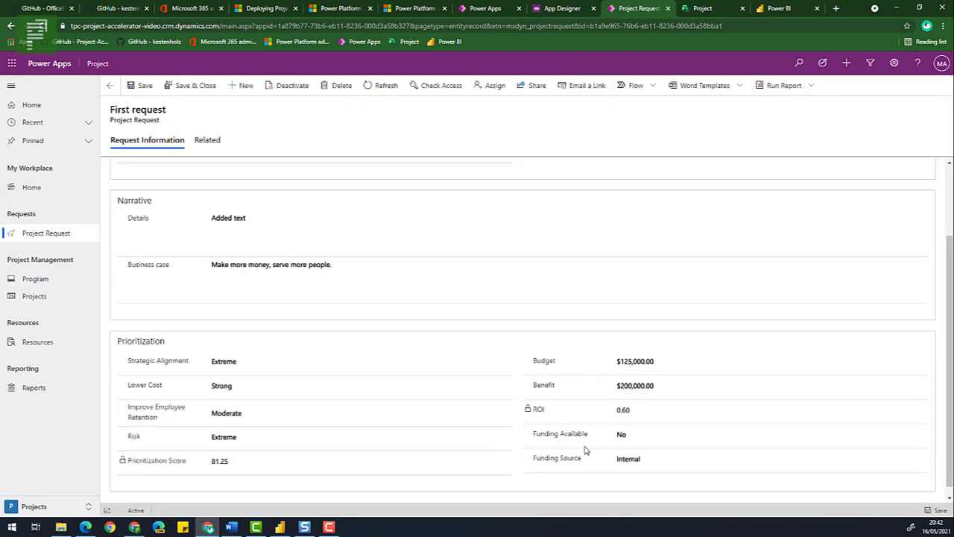
- Mark funding as available with Yes, then save and close the project request
left_click(630, 437)
left_click(638, 467)
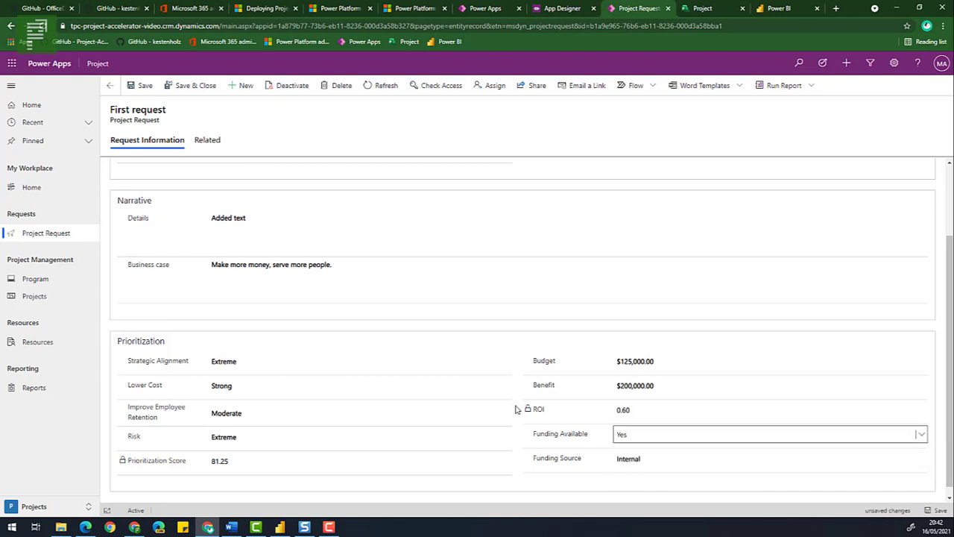
left_click(135, 90)
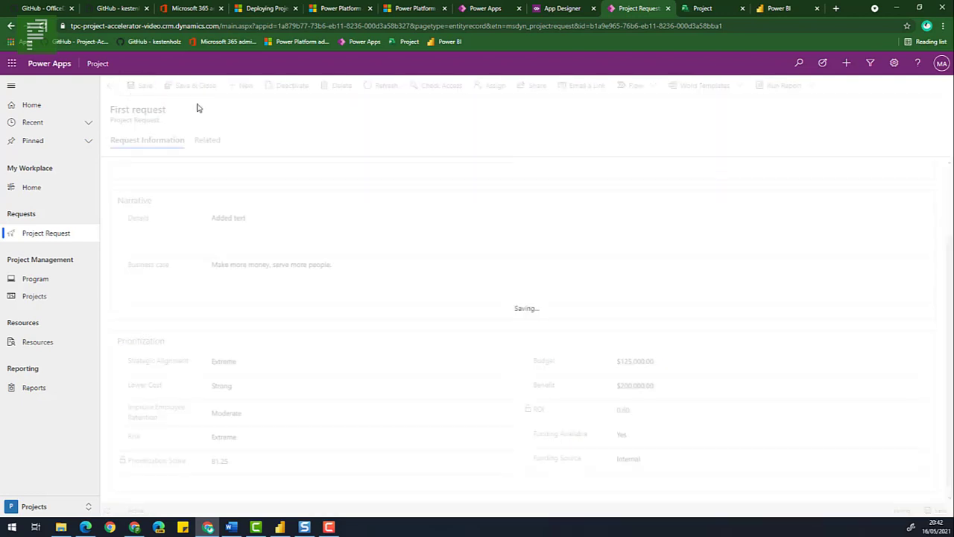
left_click(196, 87)
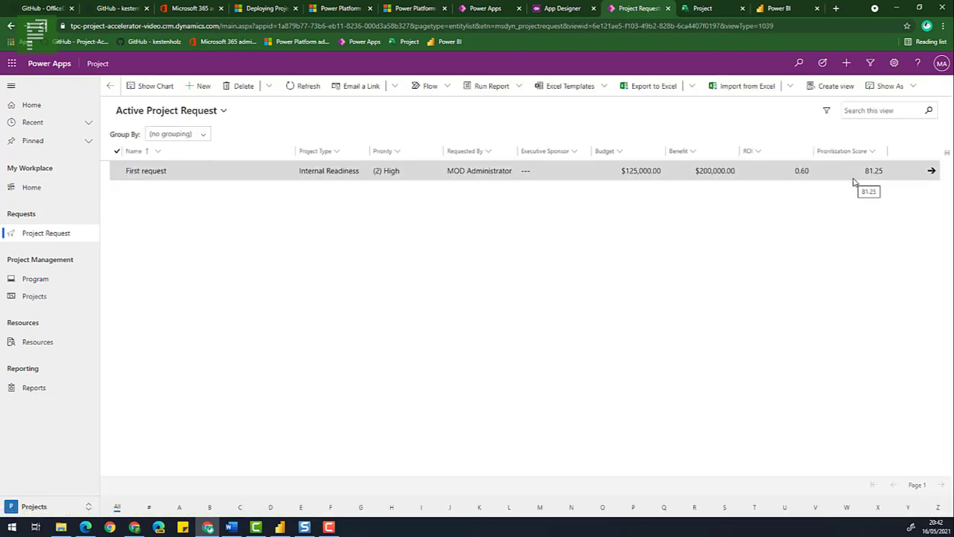
- Look at the flow options for project requests and the commands offered when "First request" is selected
left_click(452, 87)
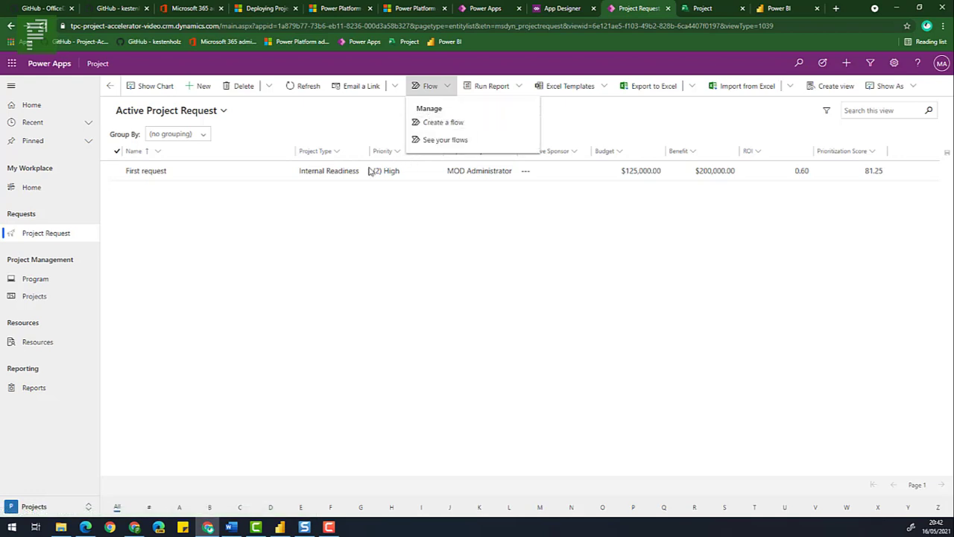
left_click(115, 172)
left_click(115, 173)
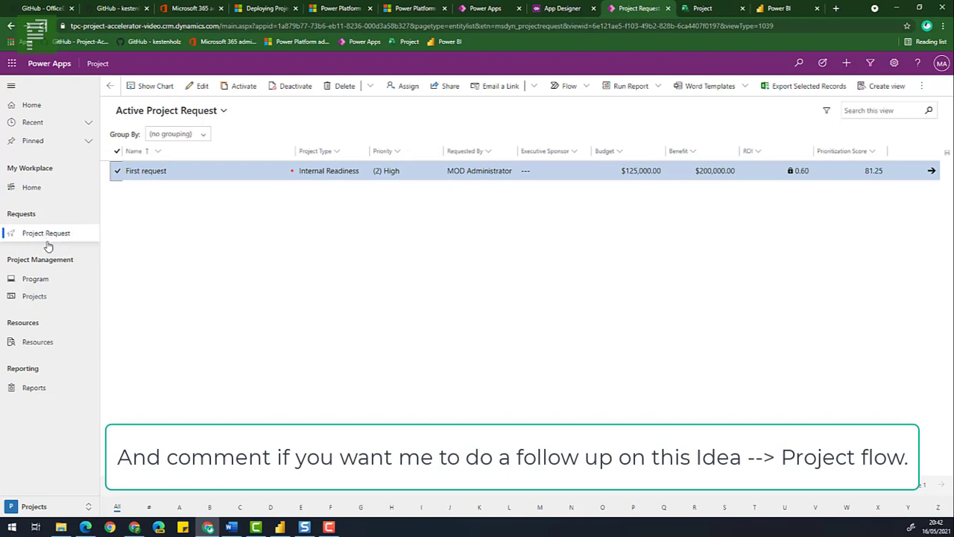
left_click(117, 171)
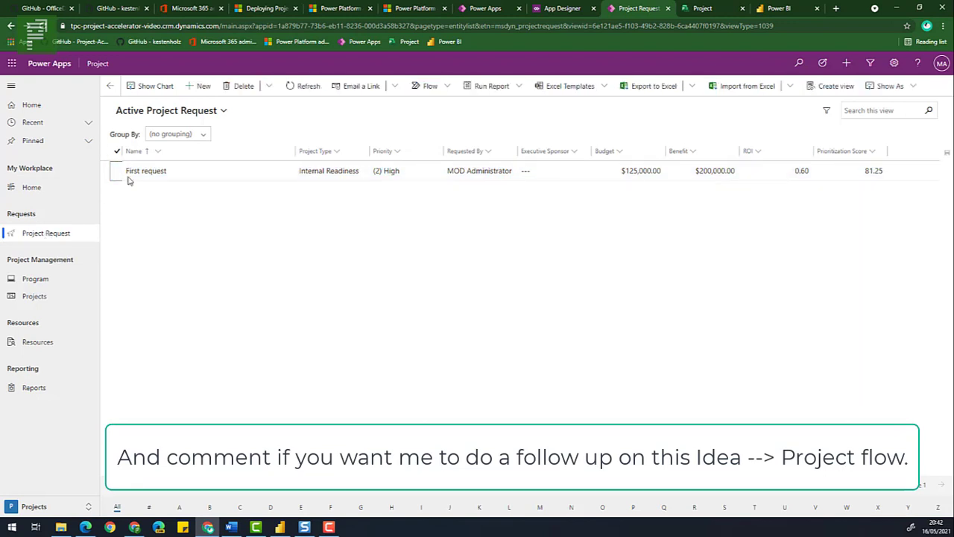
- Examine the Active Project Request charts on the Home Dashboard, covering requests by state and estimated cost by priority
left_click(30, 188)
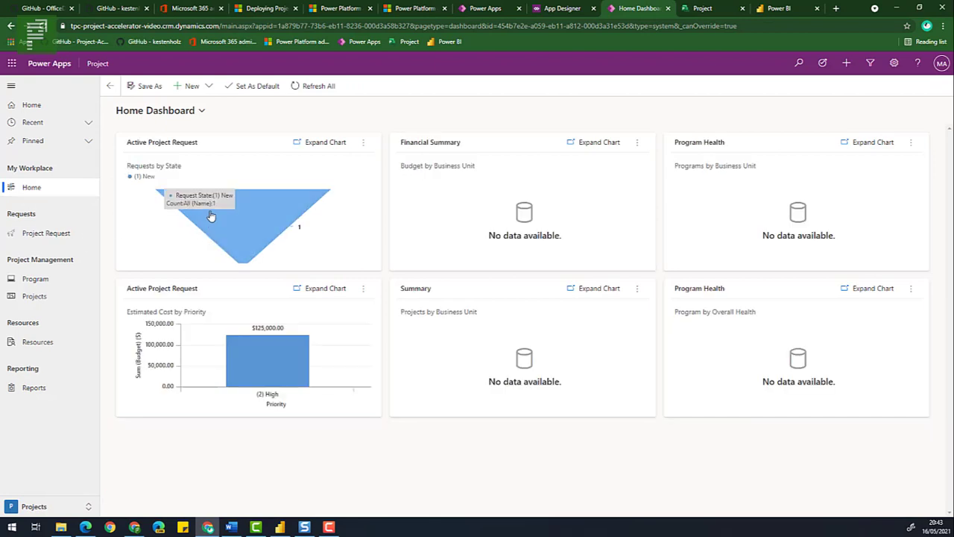
left_click_drag(141, 166, 169, 167)
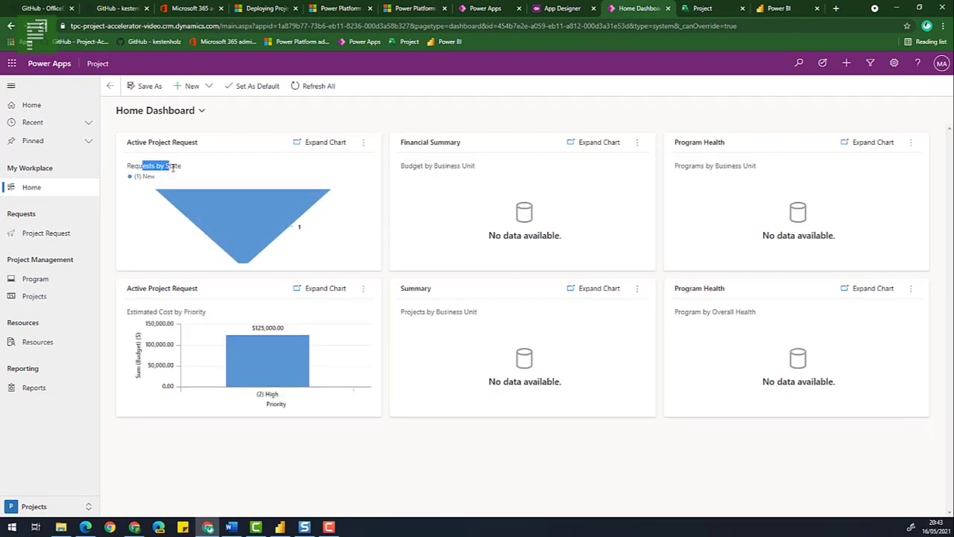
left_click(173, 167)
mouse_move(267, 355)
mouse_move(269, 329)
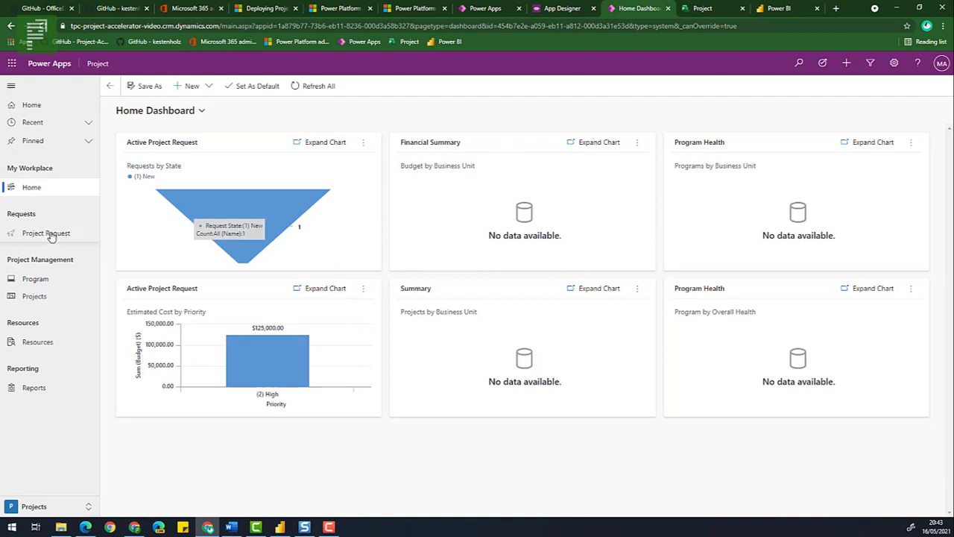
- Start a new program named "The TPC 2,5 K program" with state (2) Active
left_click(29, 281)
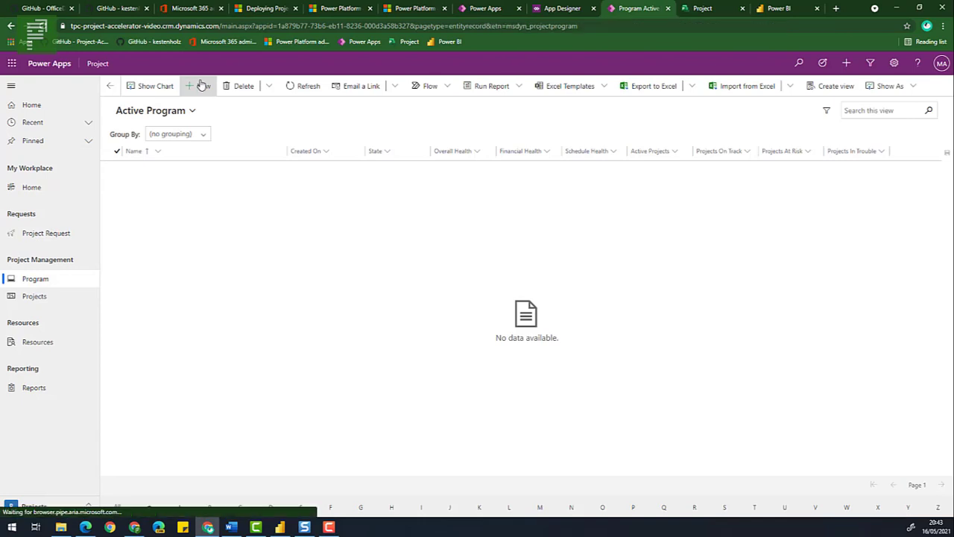
left_click(201, 85)
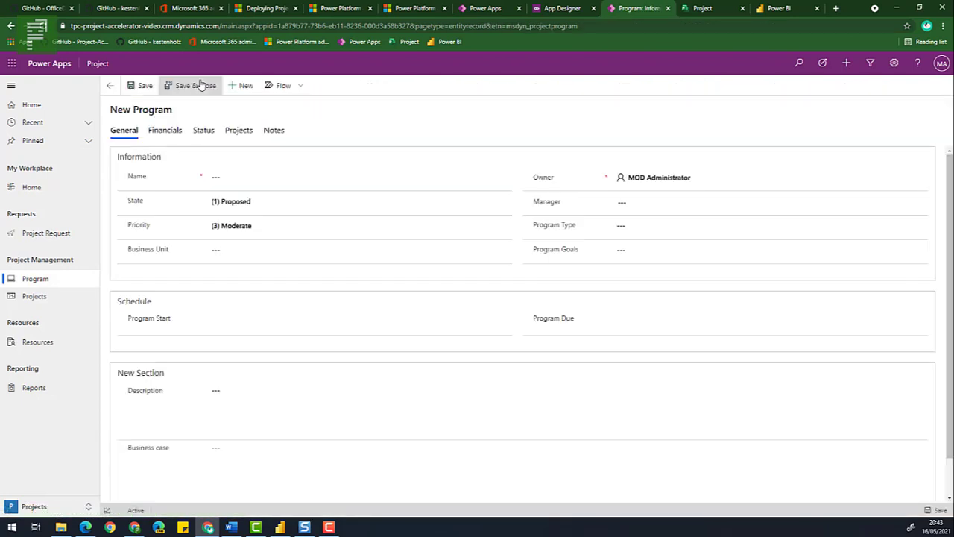
left_click(257, 176)
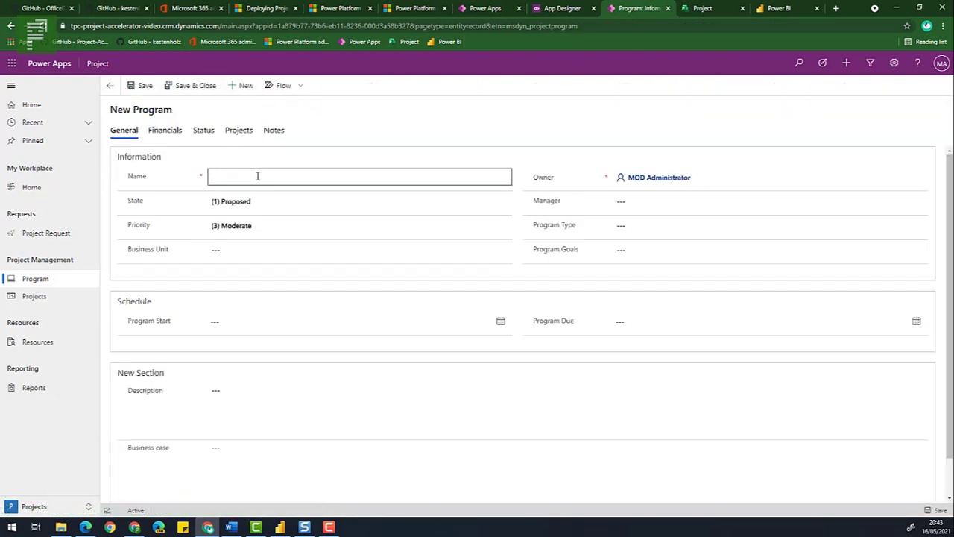
type("The TPC 2.5 K program")
left_click(261, 199)
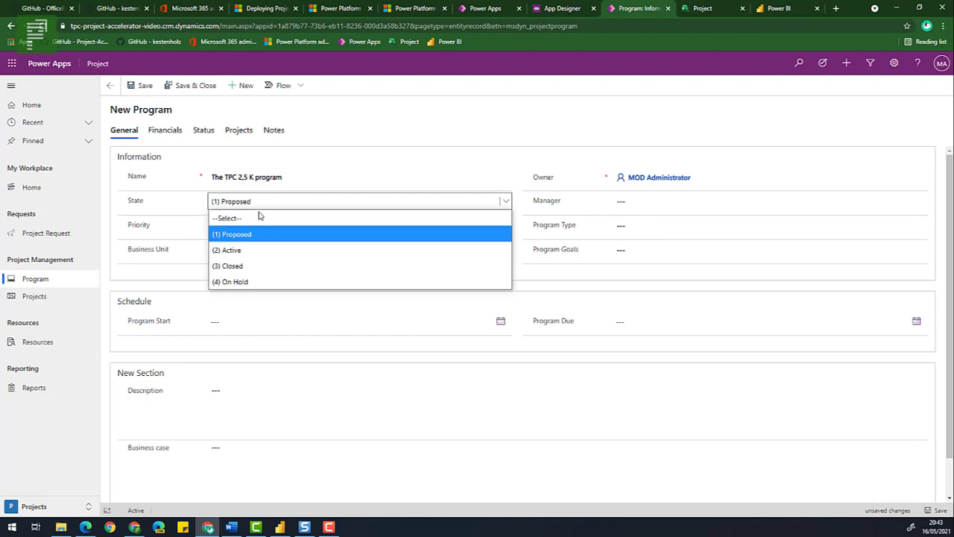
left_click(262, 255)
- Insert the word "subscribers" before "program" in the new program's name
left_click(281, 232)
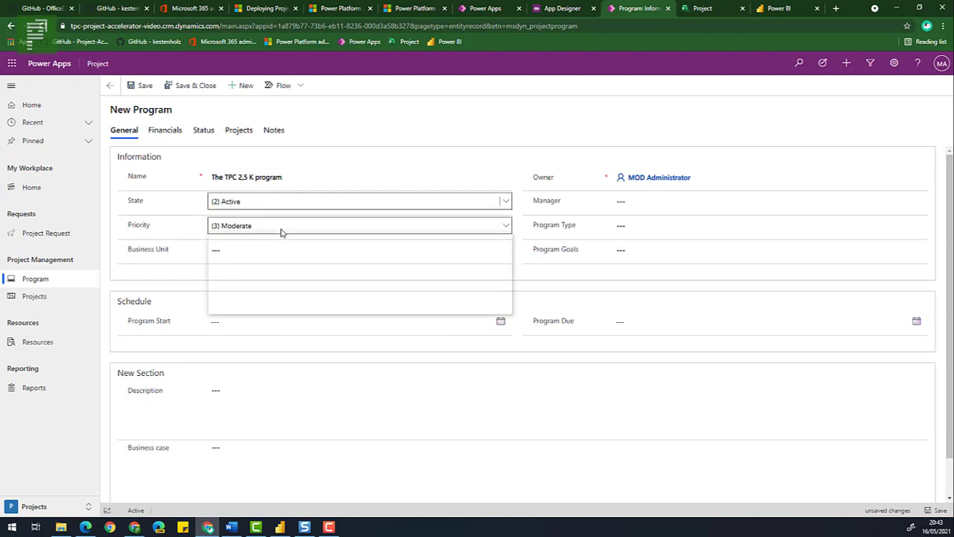
left_click(257, 177)
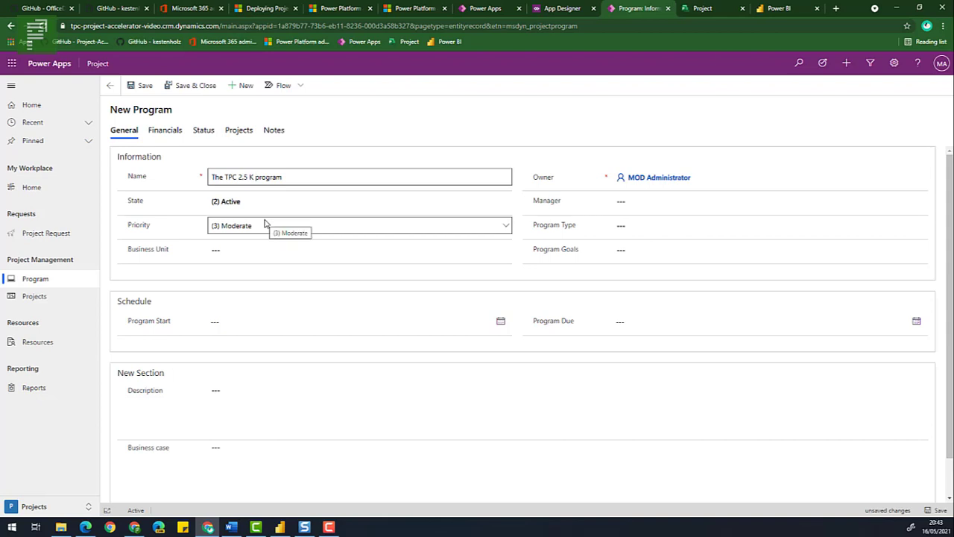
type("subscribers")
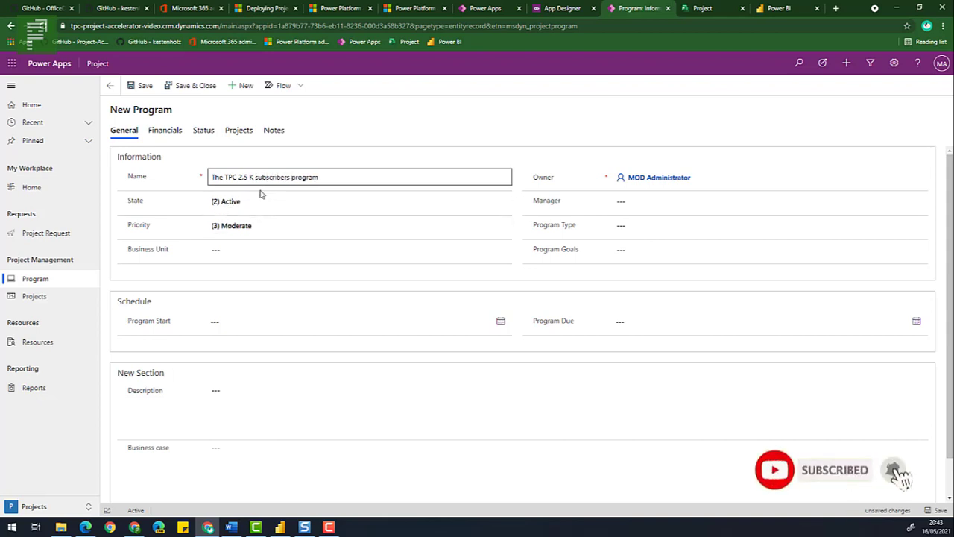
- Set the program's priority to (1) Critical and its business unit to Product Development
left_click(253, 227)
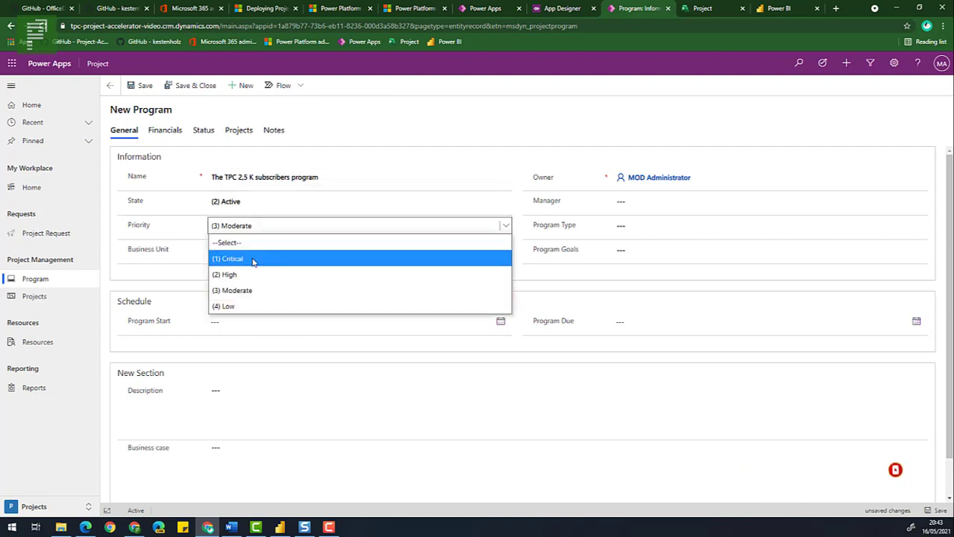
left_click(253, 260)
left_click(251, 254)
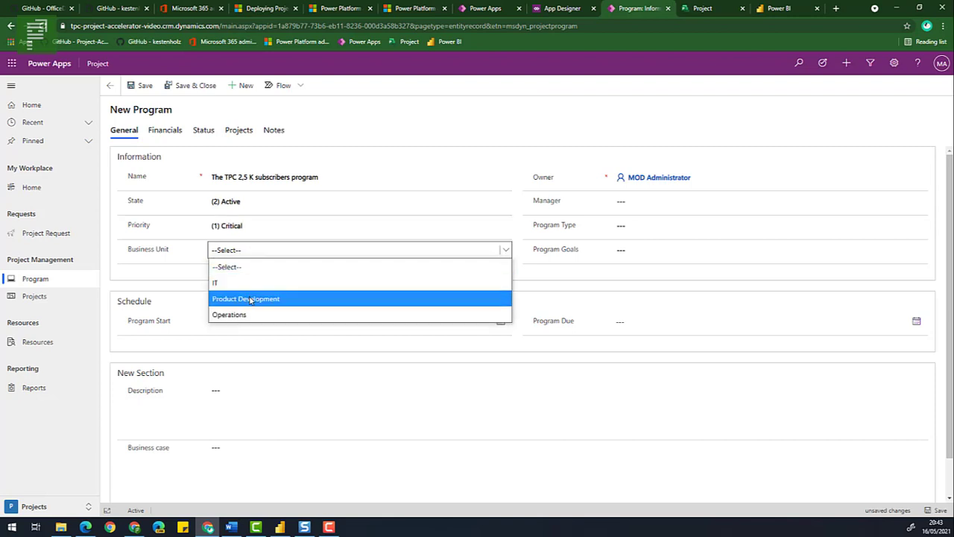
left_click(250, 299)
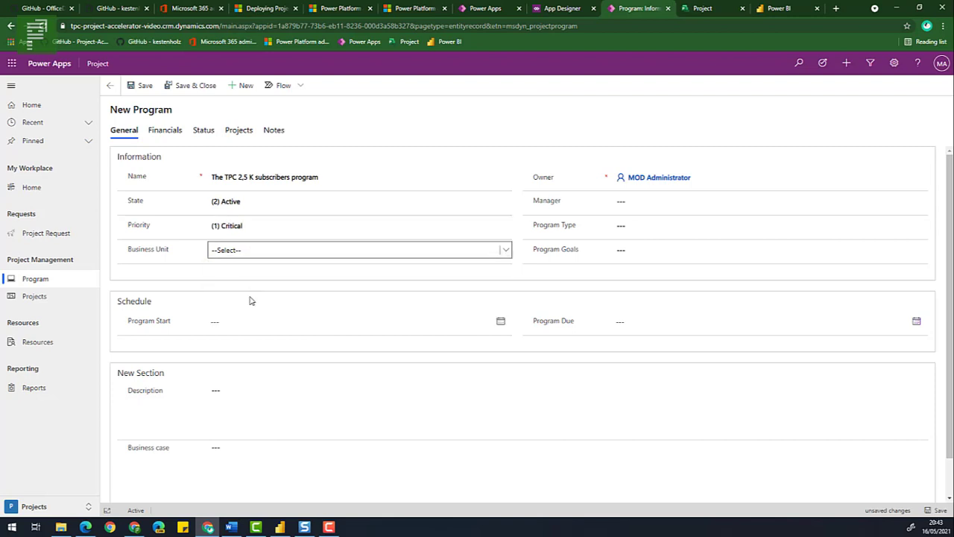
- Set the new program's type to Support and its program goal to Customer Satisfaction
left_click(619, 225)
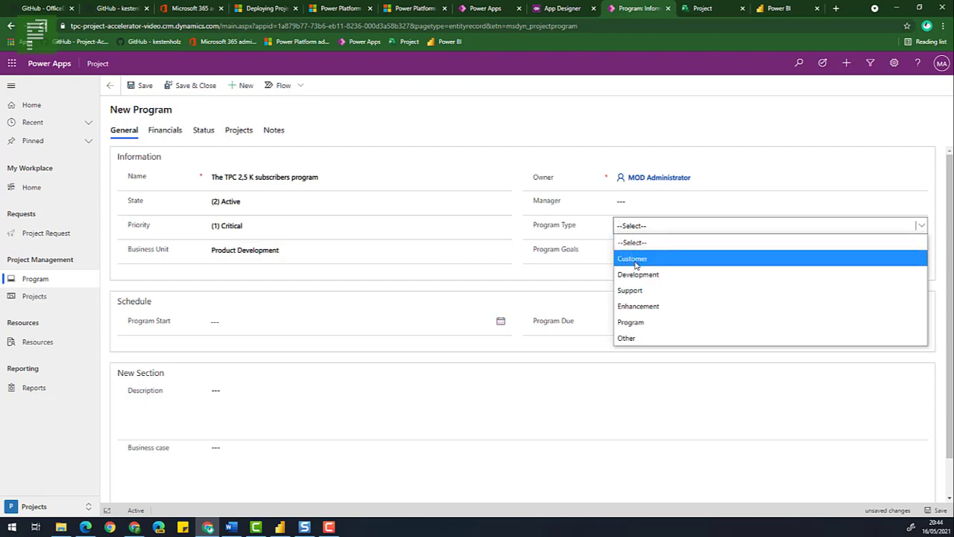
left_click(673, 290)
left_click(639, 250)
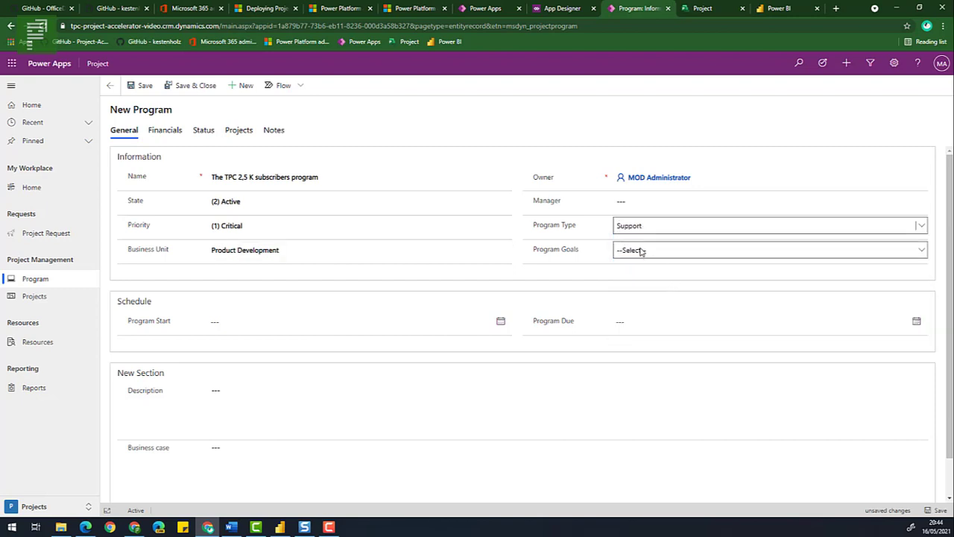
left_click(640, 252)
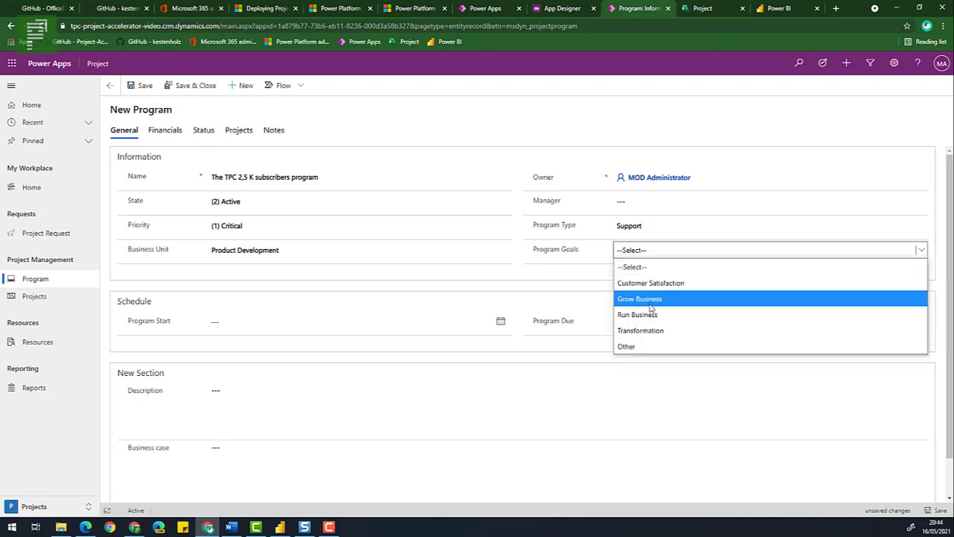
left_click(707, 298)
left_click(693, 256)
key("Escape")
left_click(688, 282)
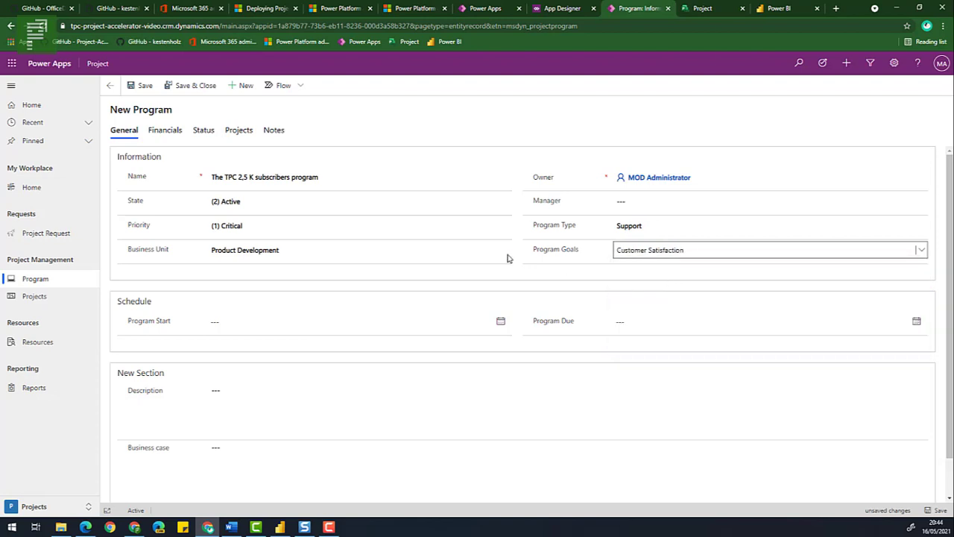
- Schedule the program with a start date of 5/16/2021 and a due date of 12/31/2021
left_click(488, 274)
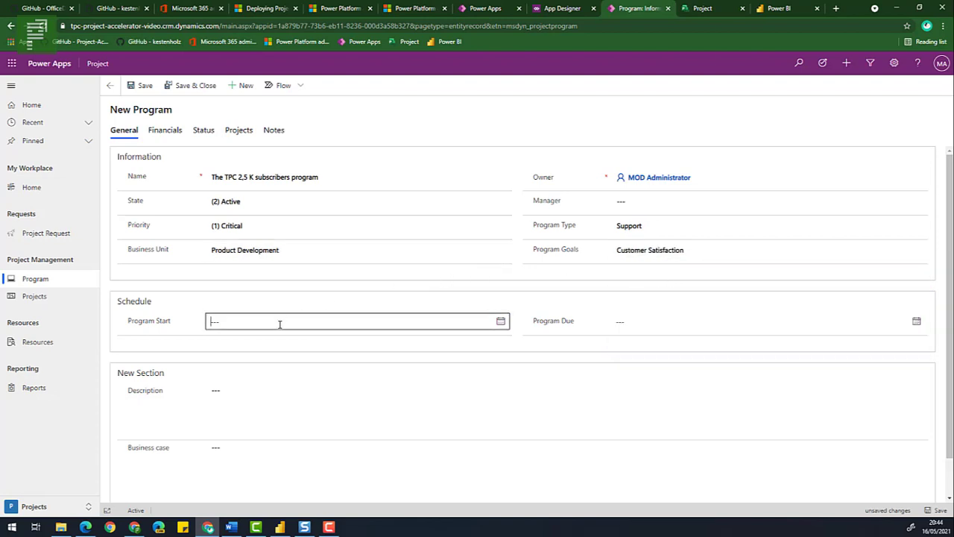
left_click(218, 414)
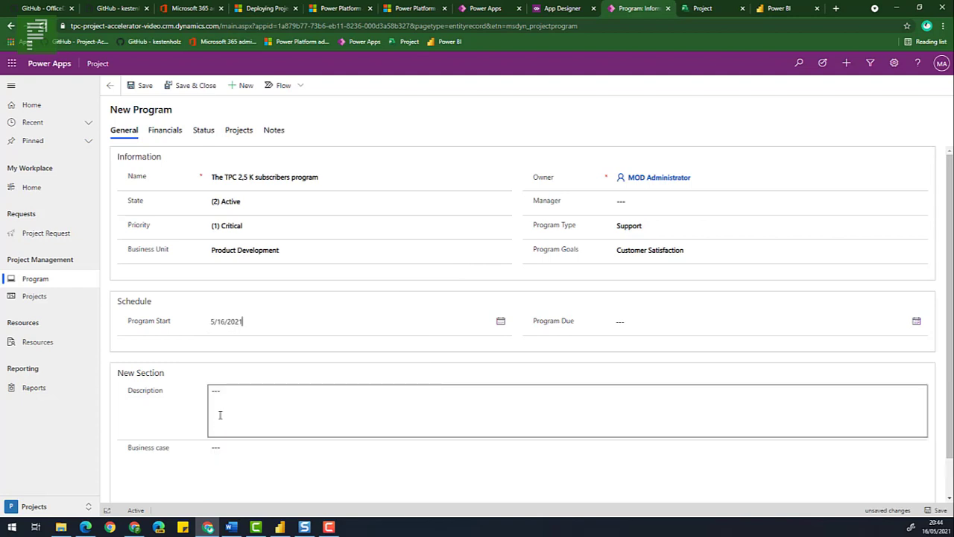
left_click(635, 321)
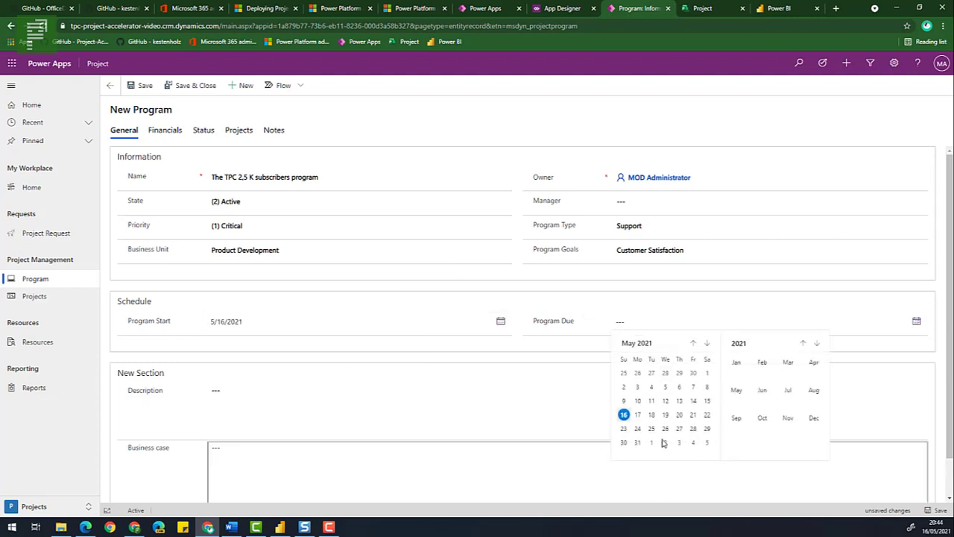
left_click(707, 343)
left_click(707, 343)
left_click(707, 343)
left_click(707, 343)
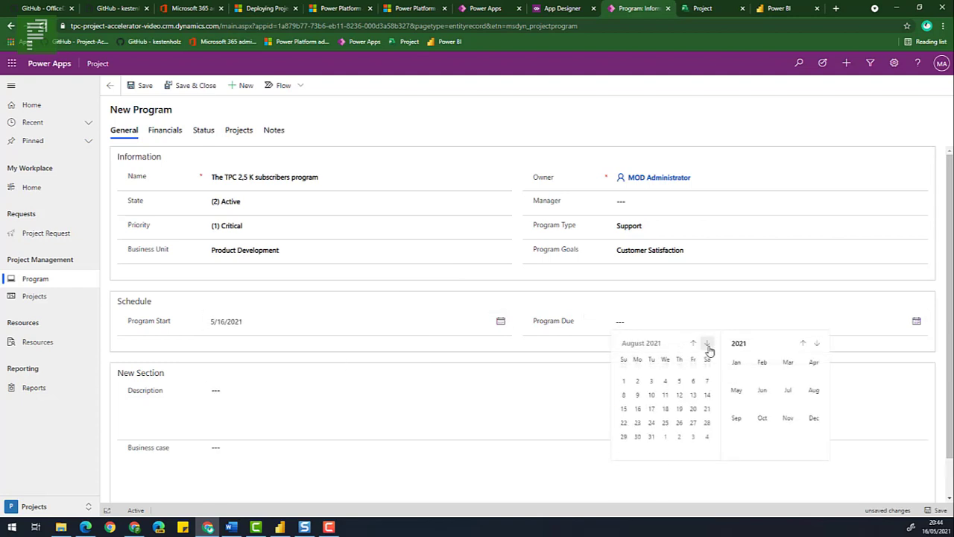
left_click(707, 343)
left_click(707, 343)
left_click(707, 343)
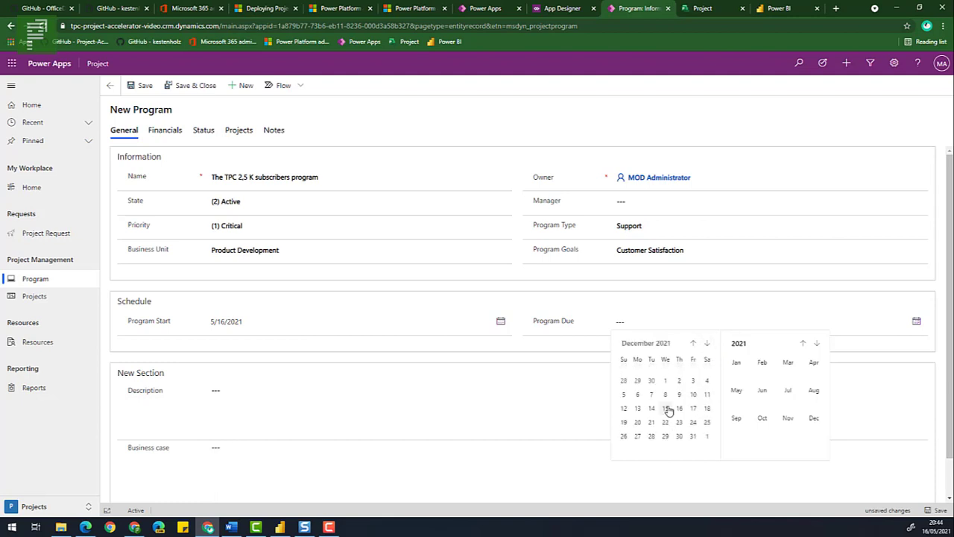
left_click(694, 436)
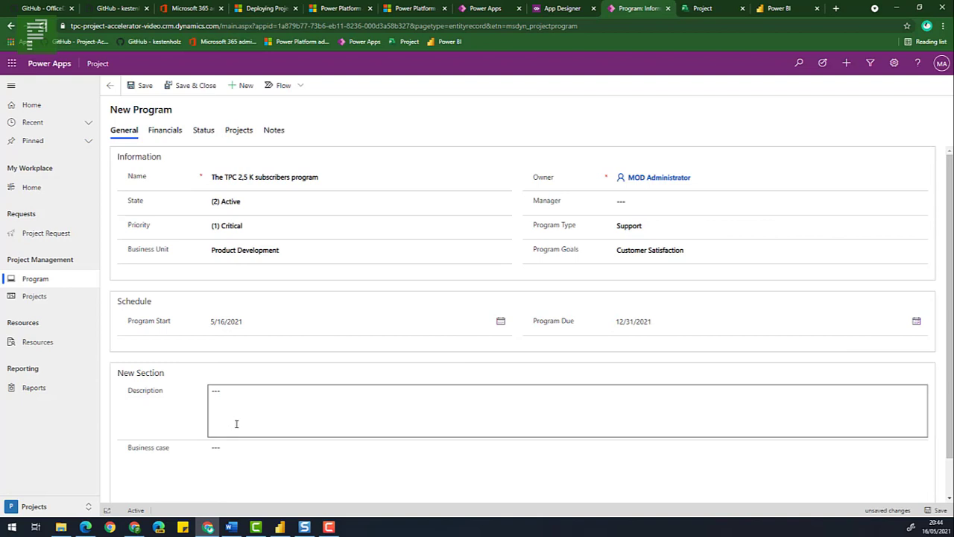
- Save the new program and close its form
scroll(236, 423, "down", 1)
scroll(238, 420, "up", 1)
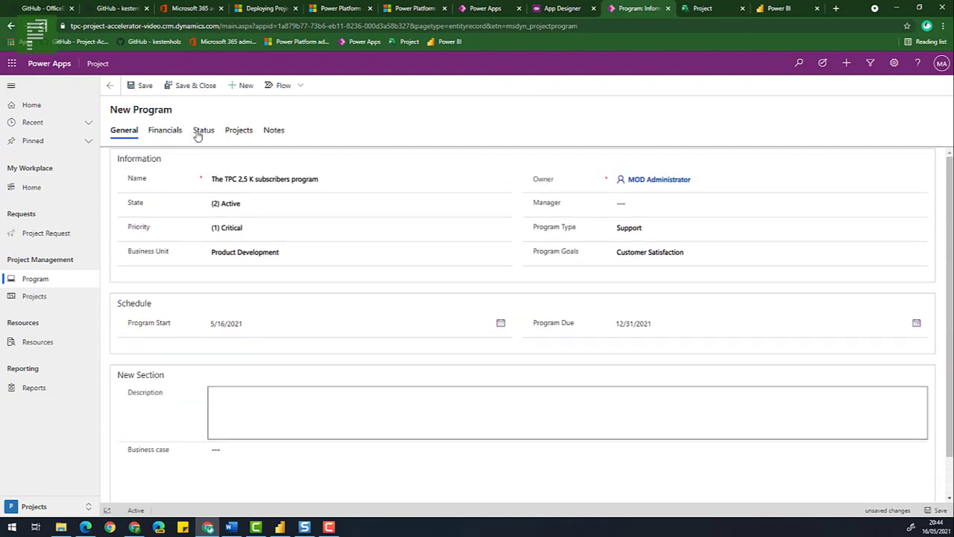
left_click(189, 90)
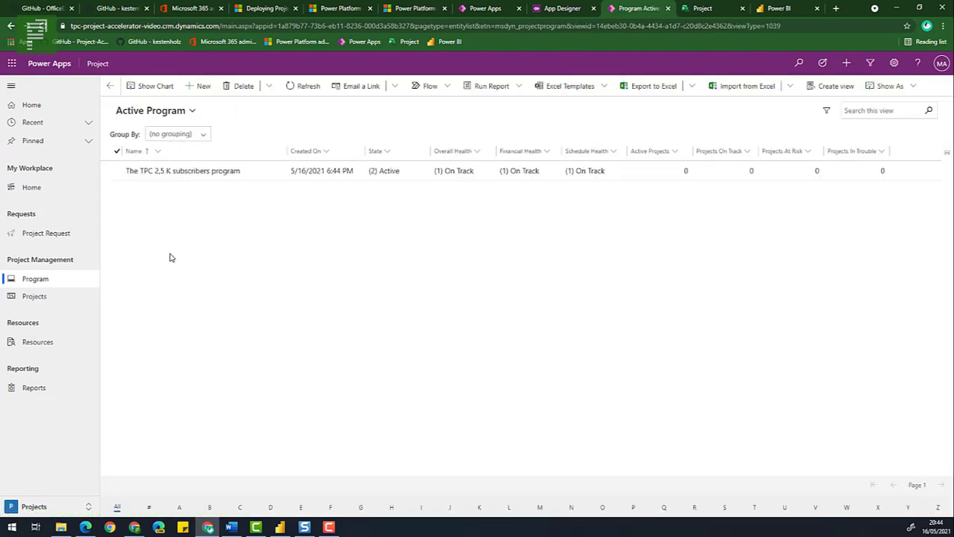
- Reopen The TPC 2,5 K subscribers program and view its financials
left_click(170, 171)
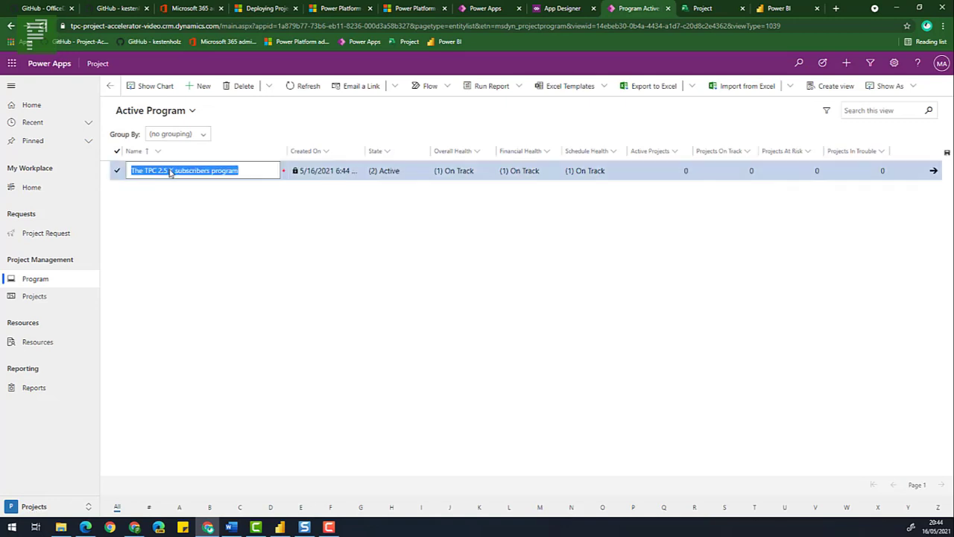
left_click(198, 88)
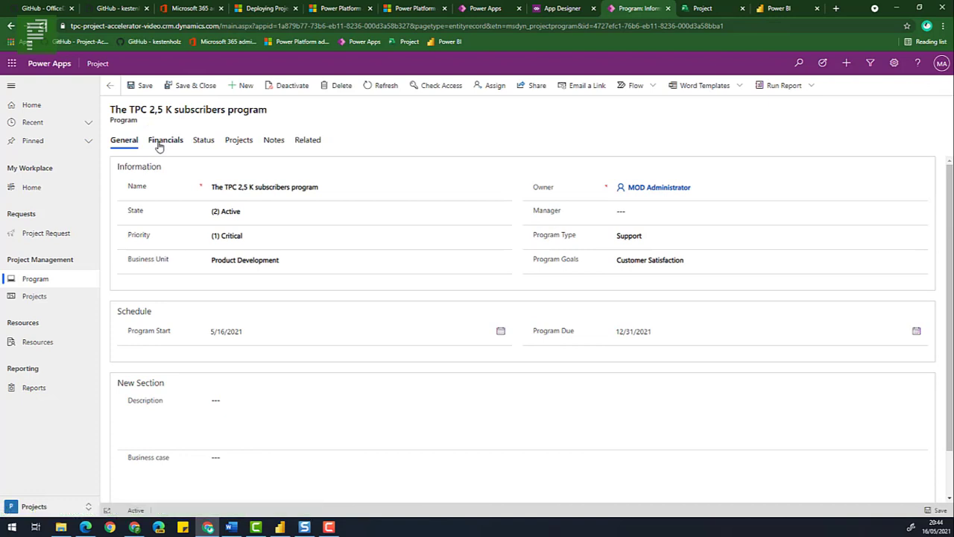
left_click(159, 145)
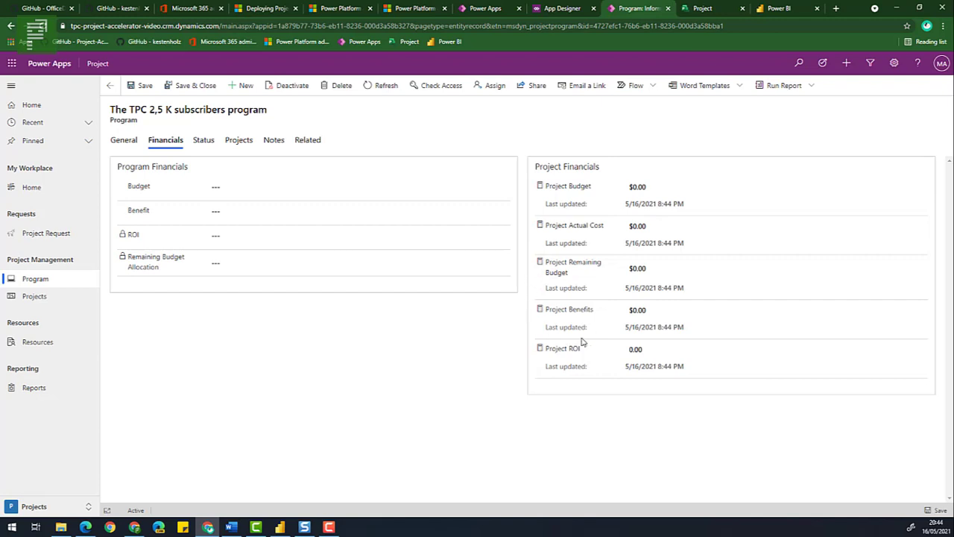
- Set the program's overall health to (2) At Risk, effort health to (3) Off Track and schedule health to (2) At Risk, keeping financial health (1) On Track
left_click(198, 145)
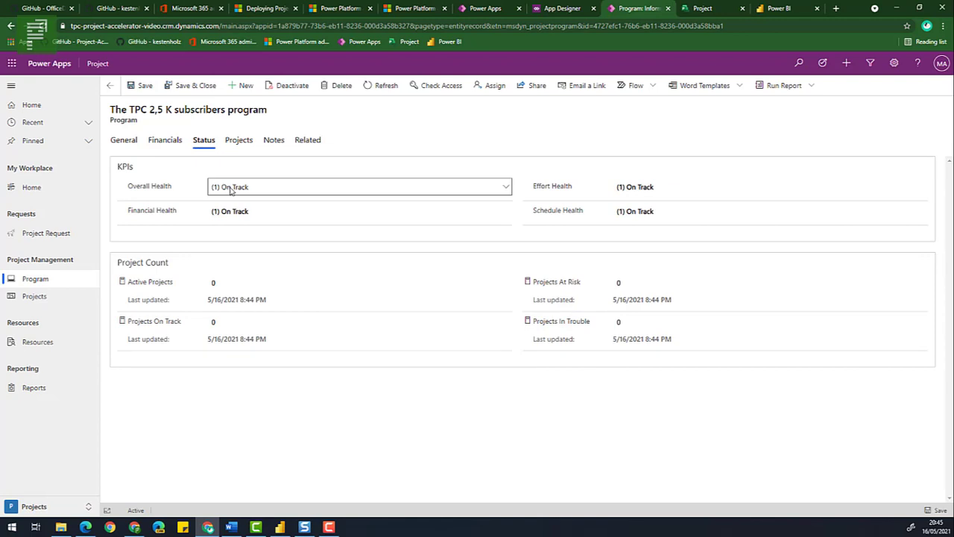
left_click(231, 187)
left_click(237, 235)
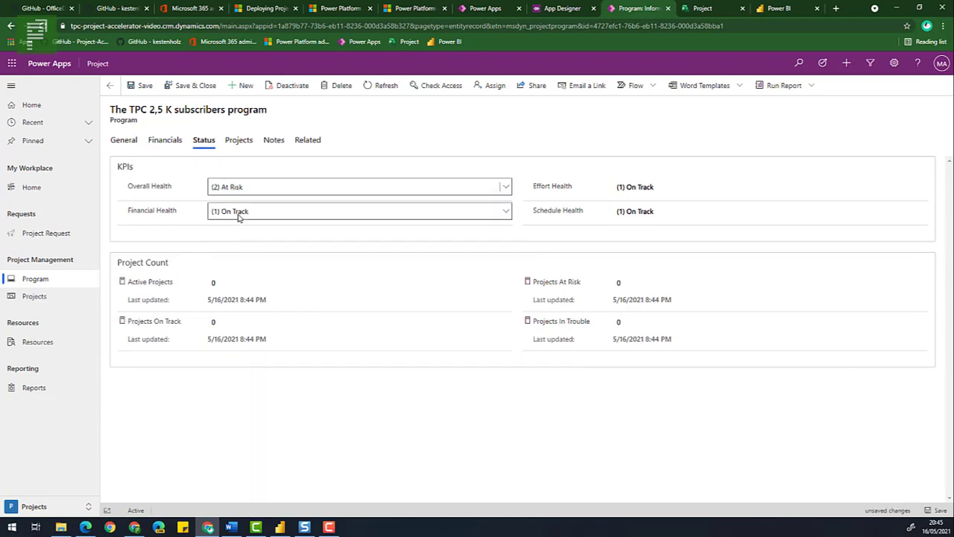
left_click(239, 213)
left_click(247, 243)
left_click(625, 189)
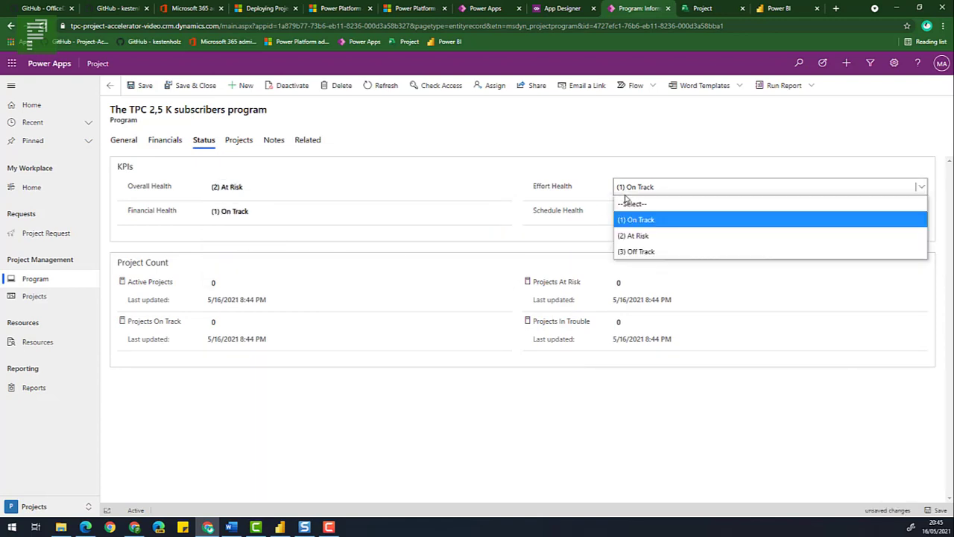
left_click(639, 251)
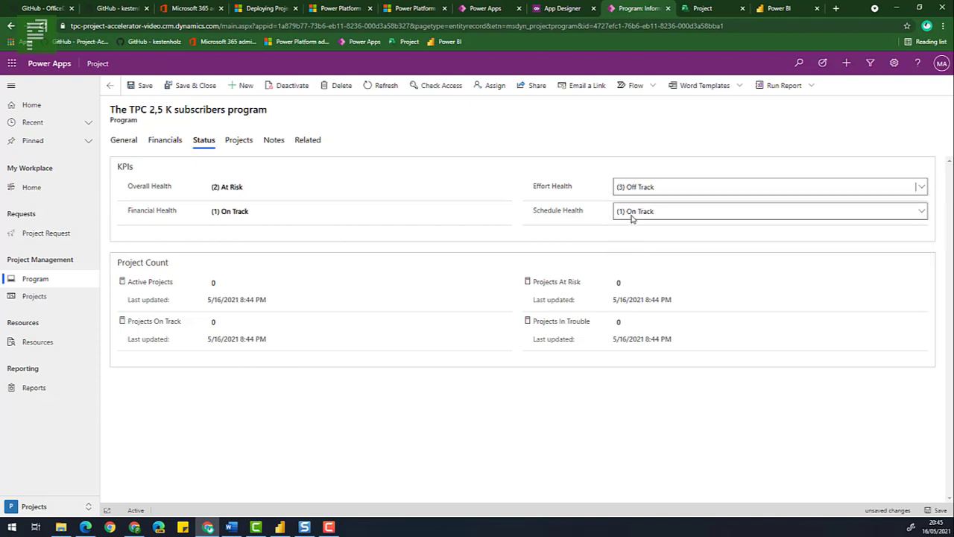
left_click(632, 215)
left_click(634, 260)
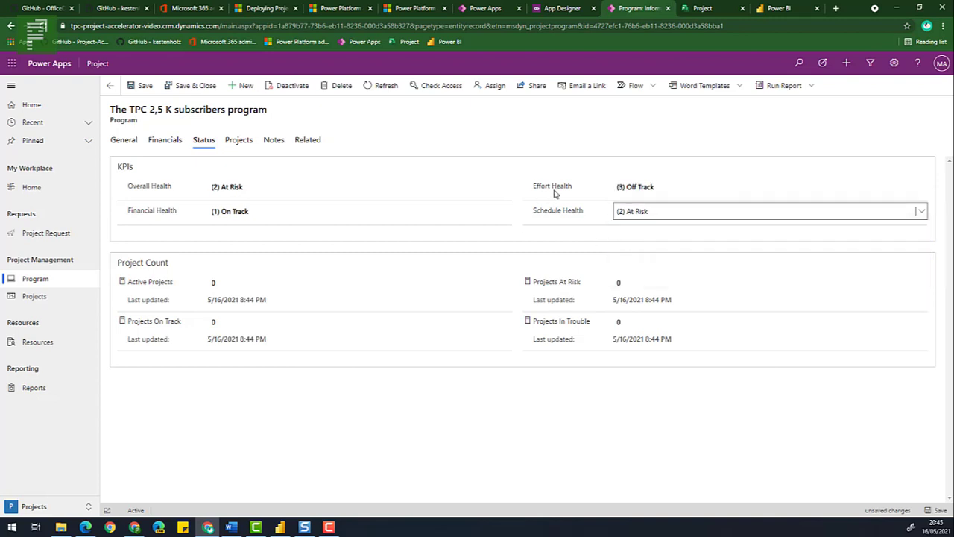
- Save the program and start a new project from its project list
left_click(237, 148)
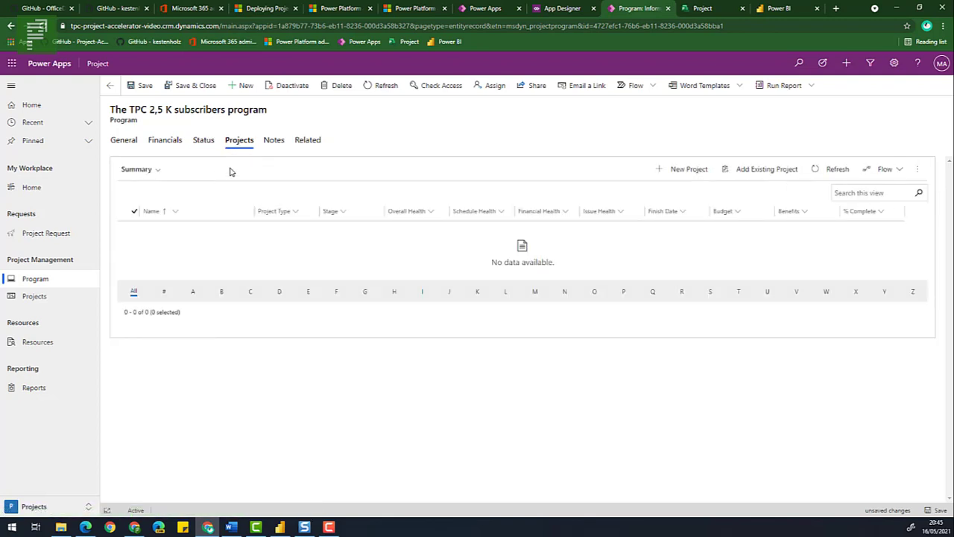
left_click(135, 88)
left_click(690, 170)
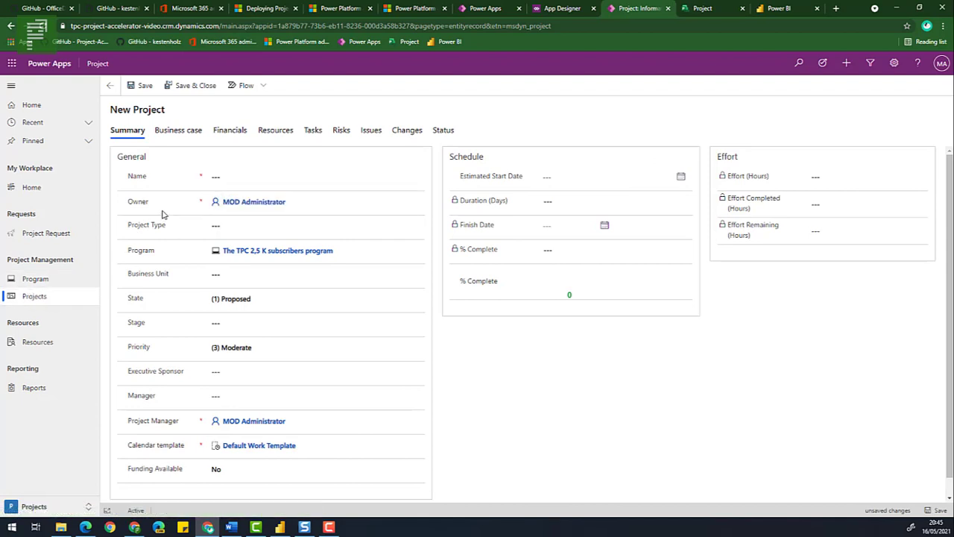
- Name the new project "First project" and set its type to Cloud Computing and business unit to IT
left_click(246, 176)
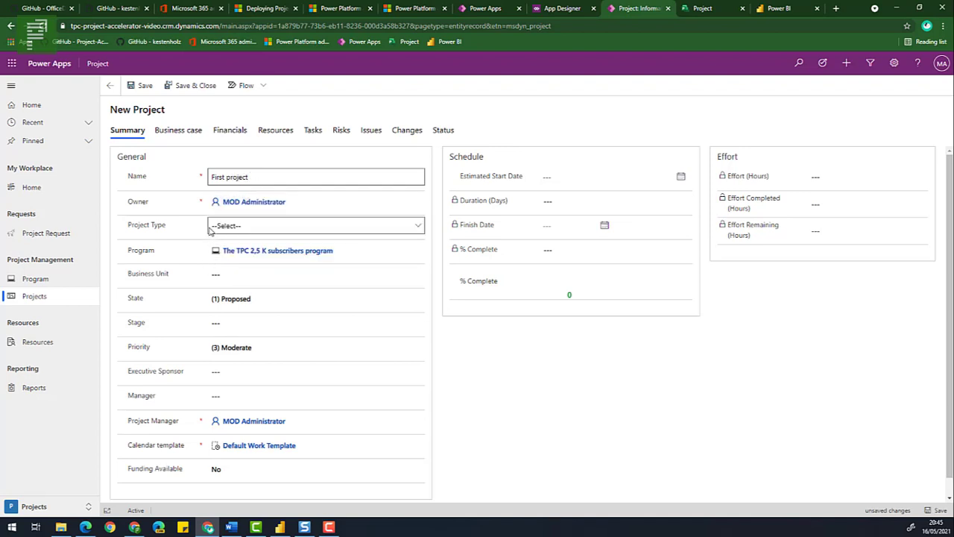
left_click(260, 227)
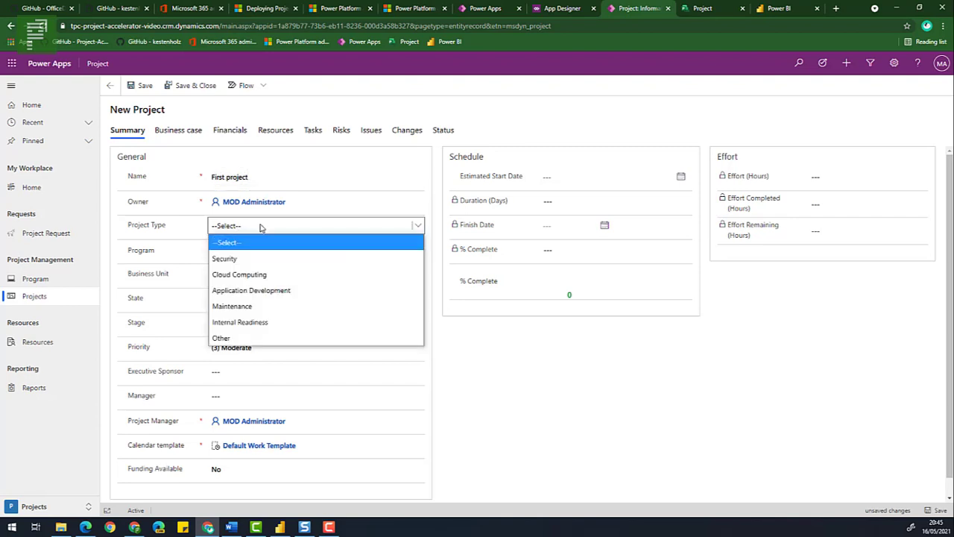
left_click(265, 276)
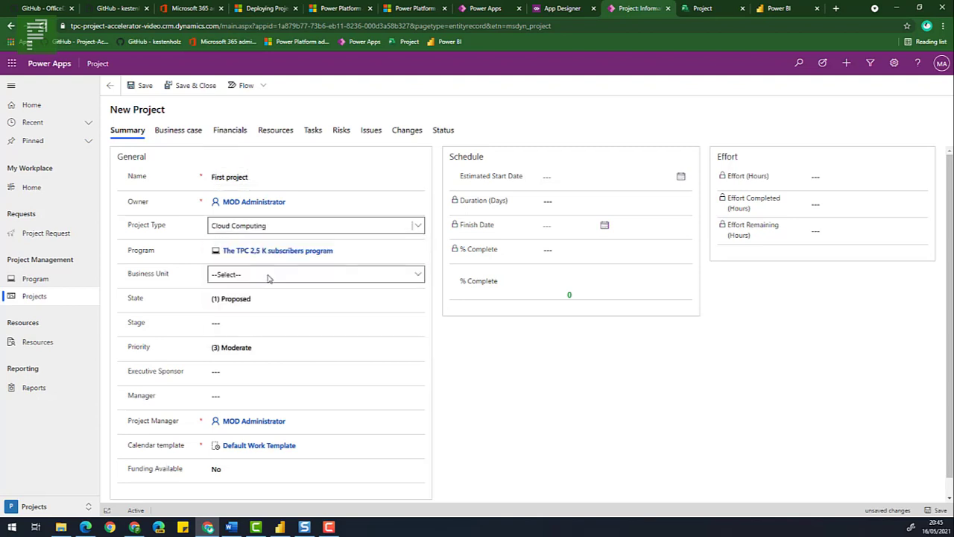
left_click(268, 277)
left_click(267, 311)
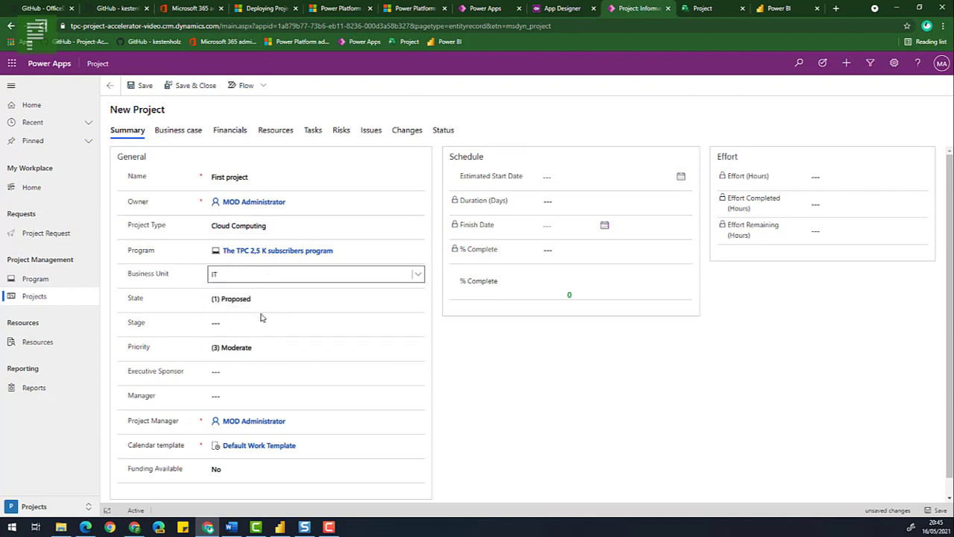
- Set the project's stage to (3) Plan, assign MOD Administrator as executive sponsor, and save the project
left_click(260, 327)
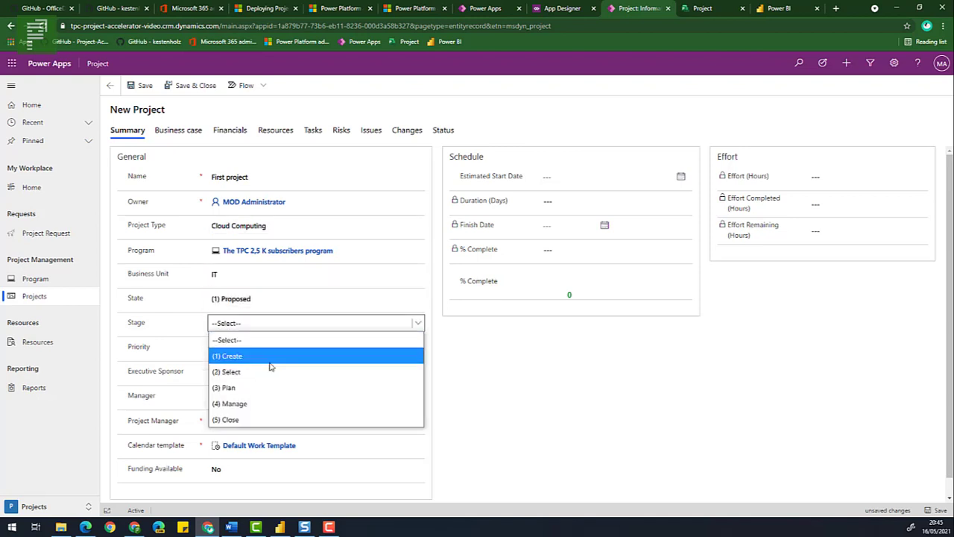
left_click(276, 388)
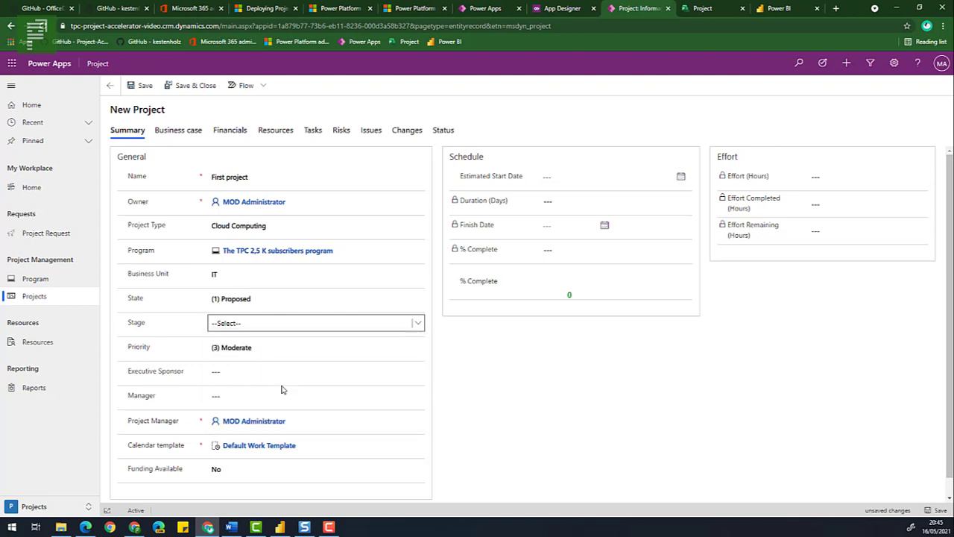
left_click(278, 374)
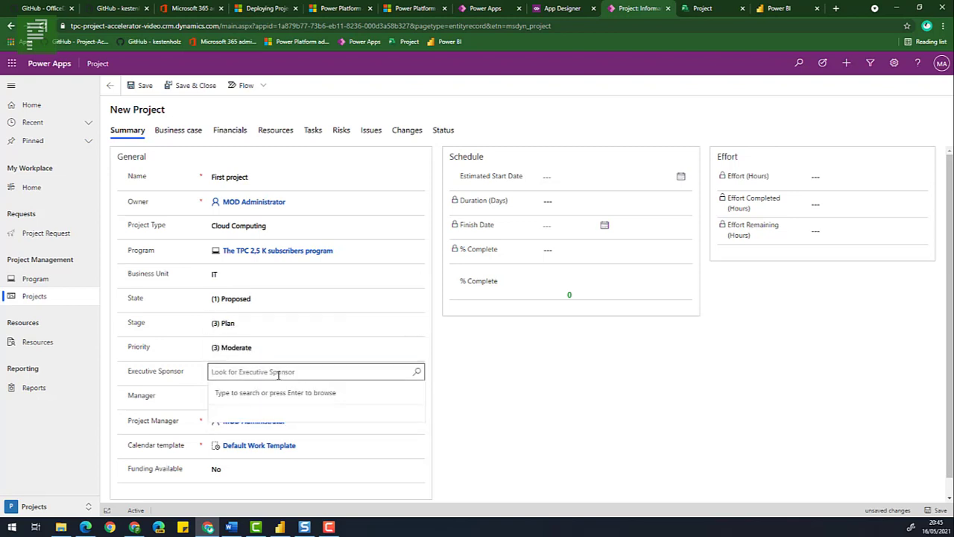
type("mod")
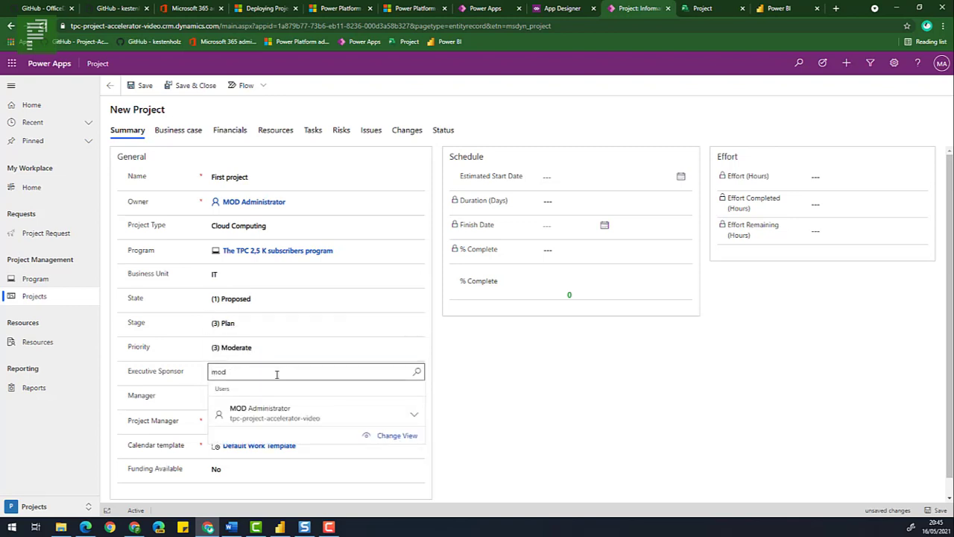
left_click(297, 409)
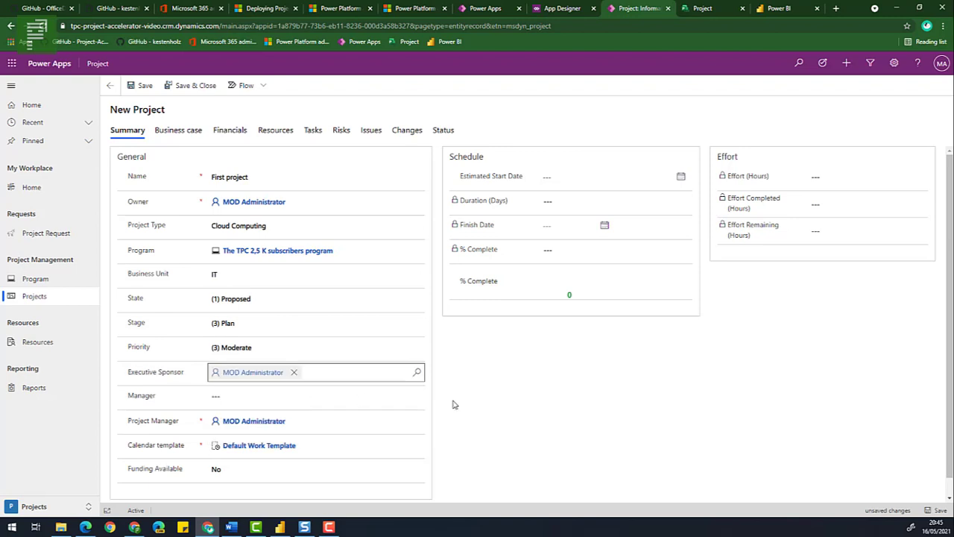
left_click(139, 89)
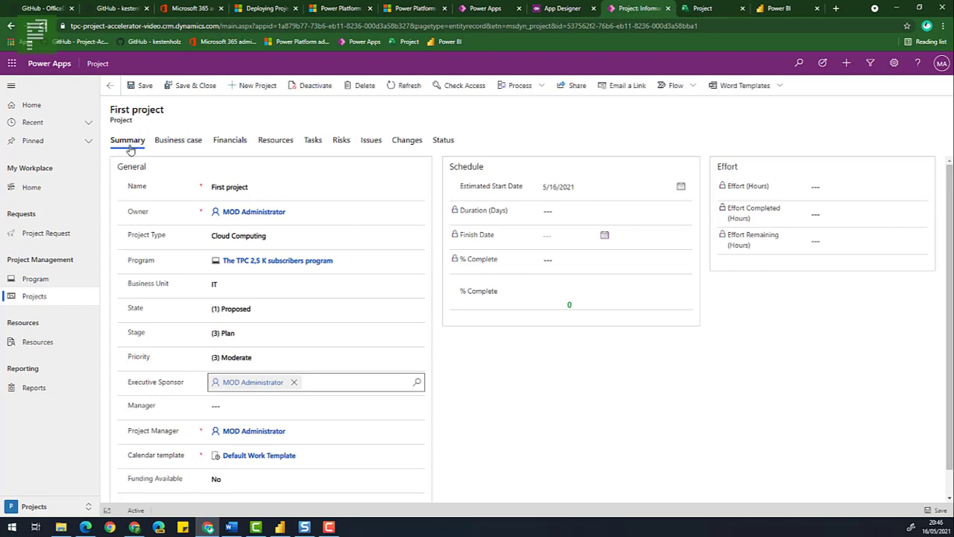
- Look through the project's Business case, Financials, Resources and Tasks sections
left_click(171, 147)
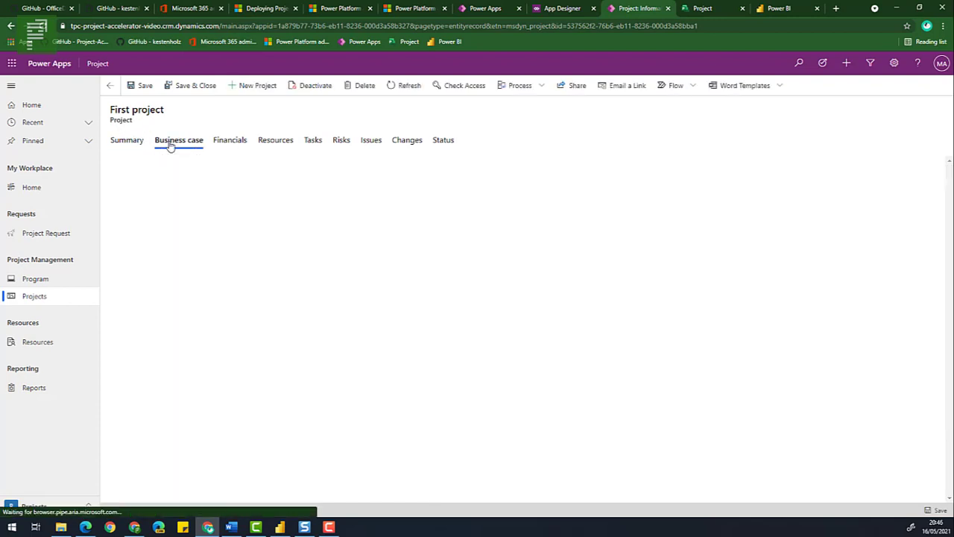
left_click(227, 145)
left_click(274, 146)
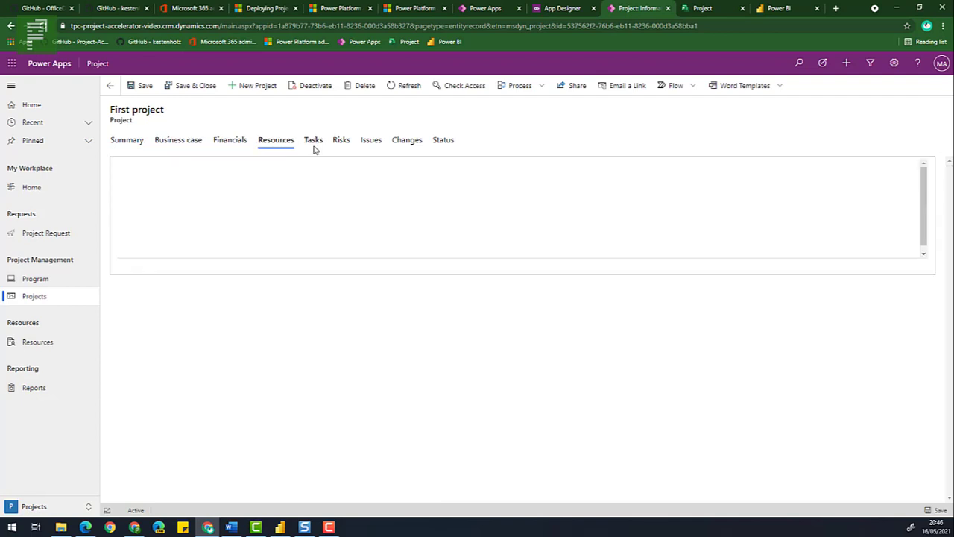
left_click(316, 146)
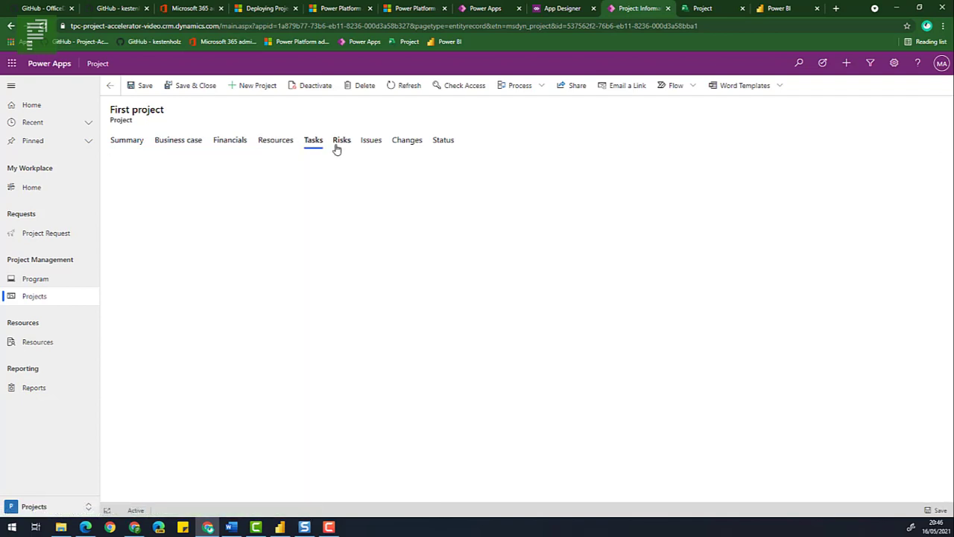
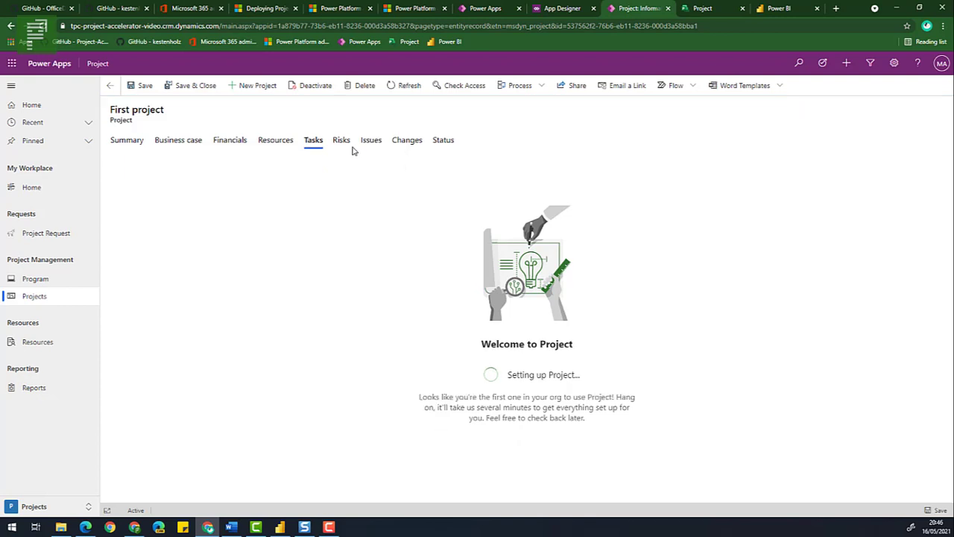
- Add a new risk to the project, name it "Risk #1" and set its state to (2) Active
left_click(342, 142)
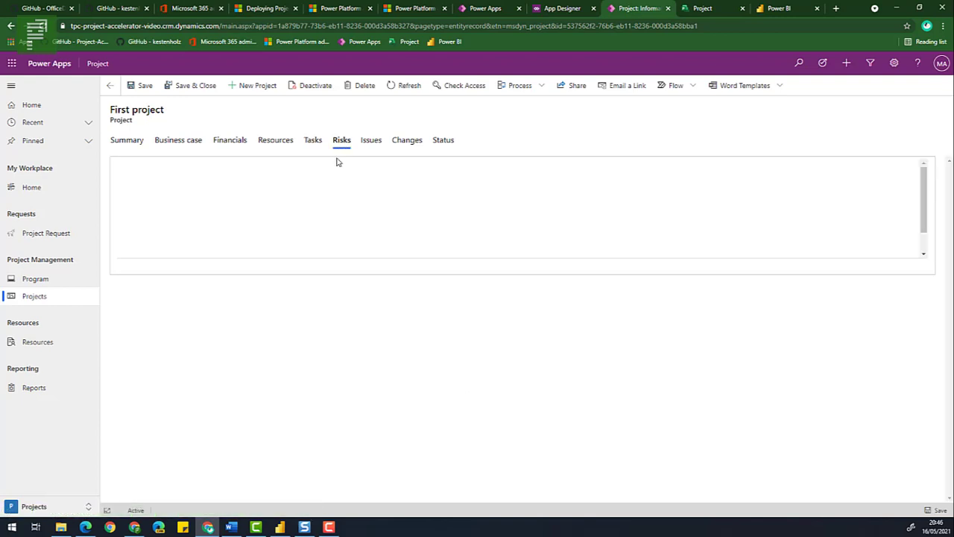
left_click(703, 177)
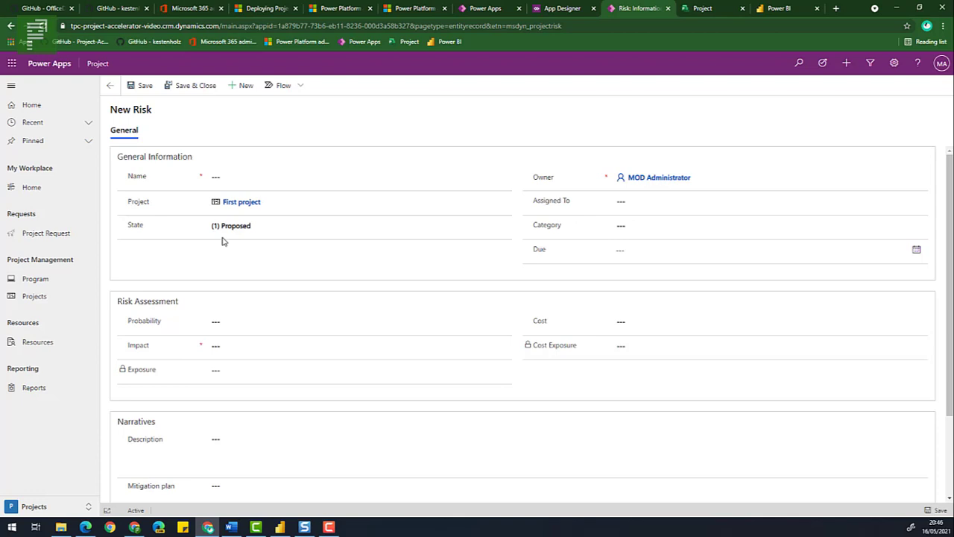
left_click(234, 177)
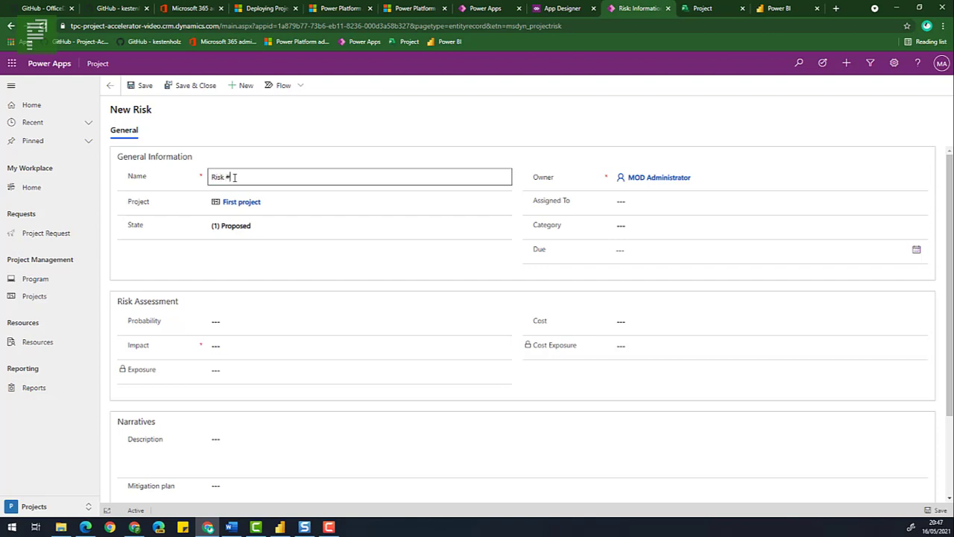
left_click(250, 228)
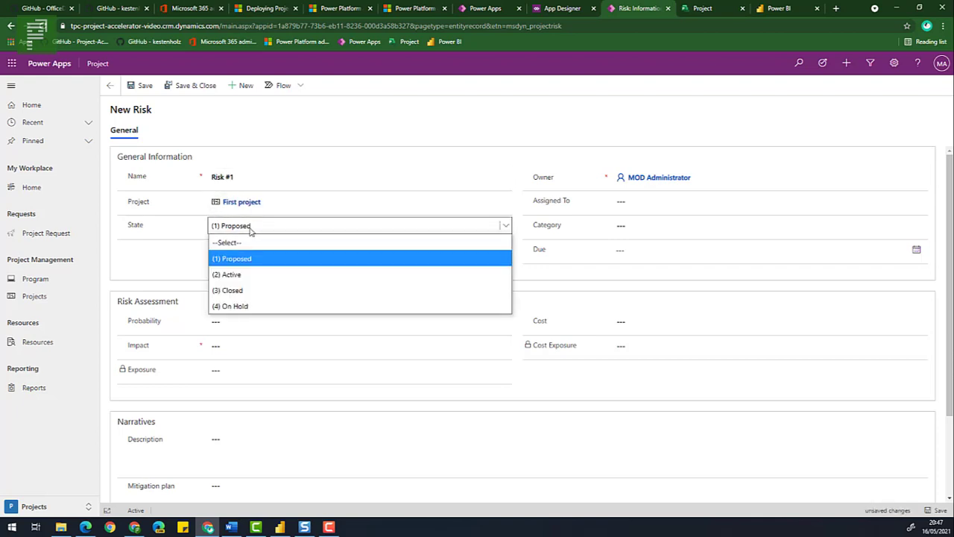
left_click(252, 275)
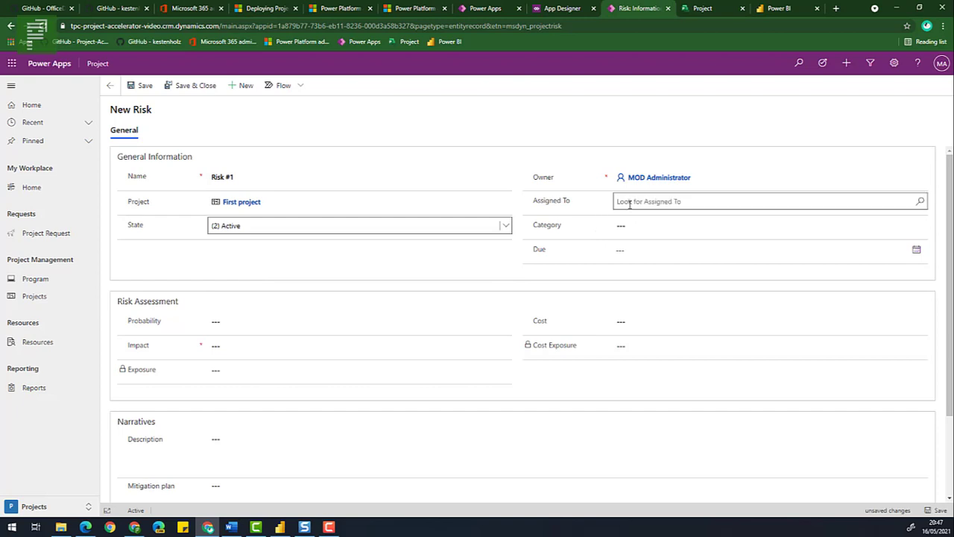
- Set the risk's category to Design and its due date to 5/24/2021
left_click(628, 230)
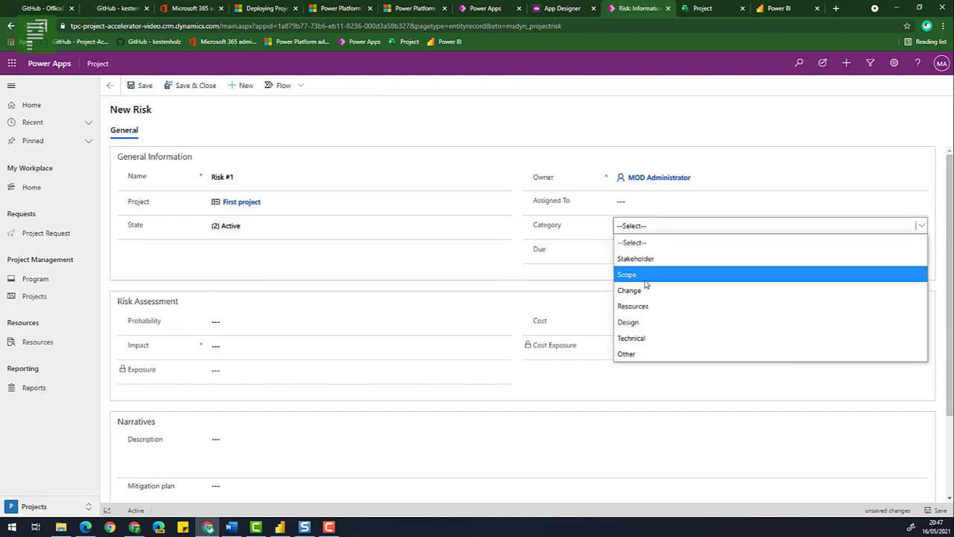
left_click(648, 322)
left_click(629, 254)
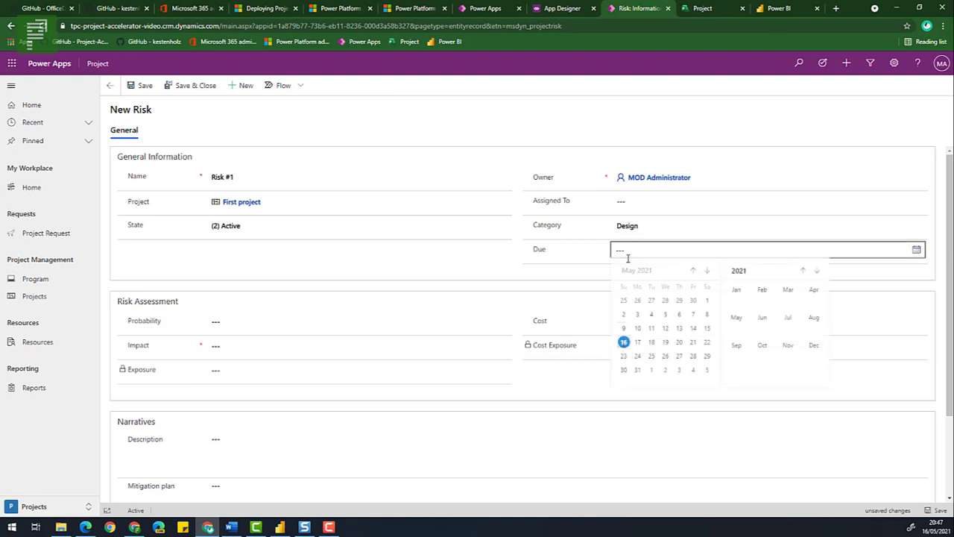
left_click(638, 357)
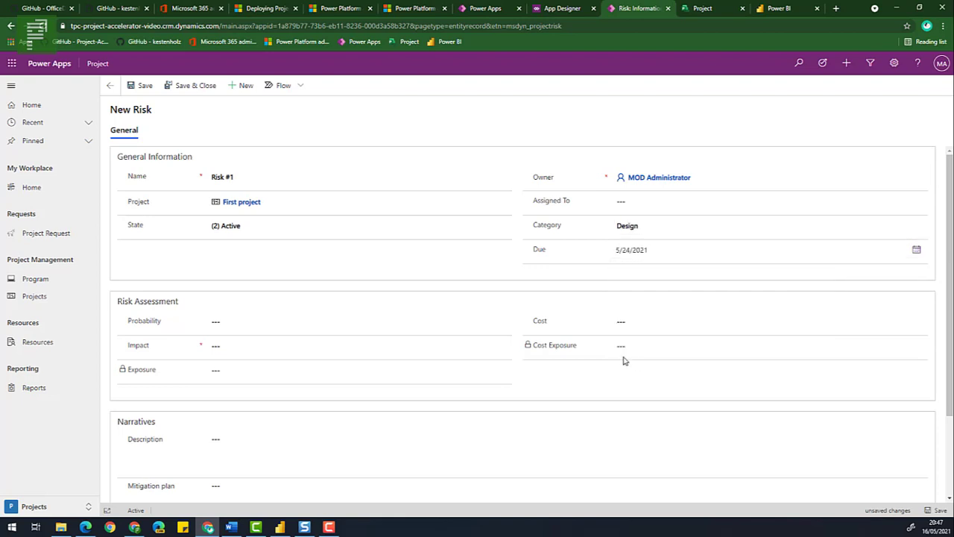
- Set the cost in the risk assessment to $10,000.00
left_click(234, 325)
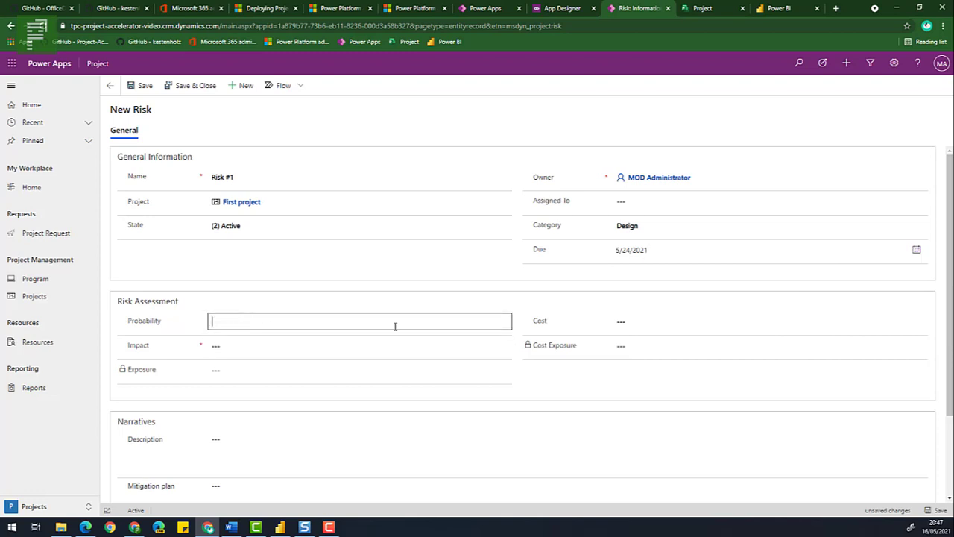
left_click(621, 326)
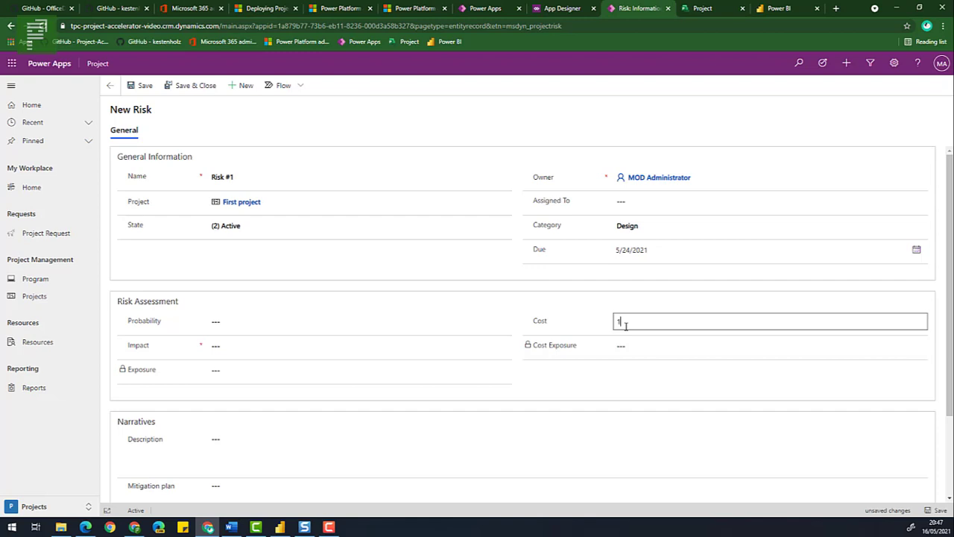
- Try to set the risk's impact to 30000
left_click(372, 345)
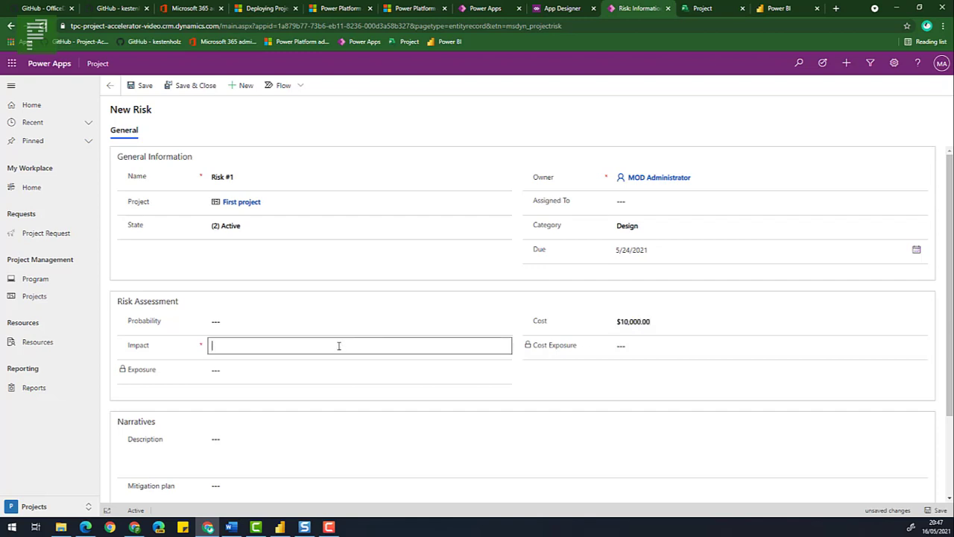
type("30000")
left_click(232, 377)
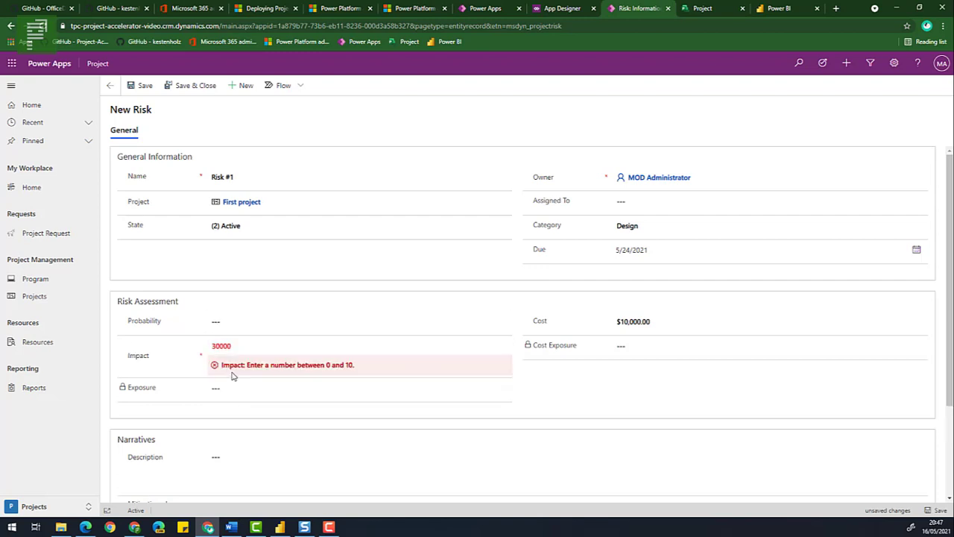
- Set the risk's impact to 4 and probability to 3, and save and close the risk
left_click(227, 346)
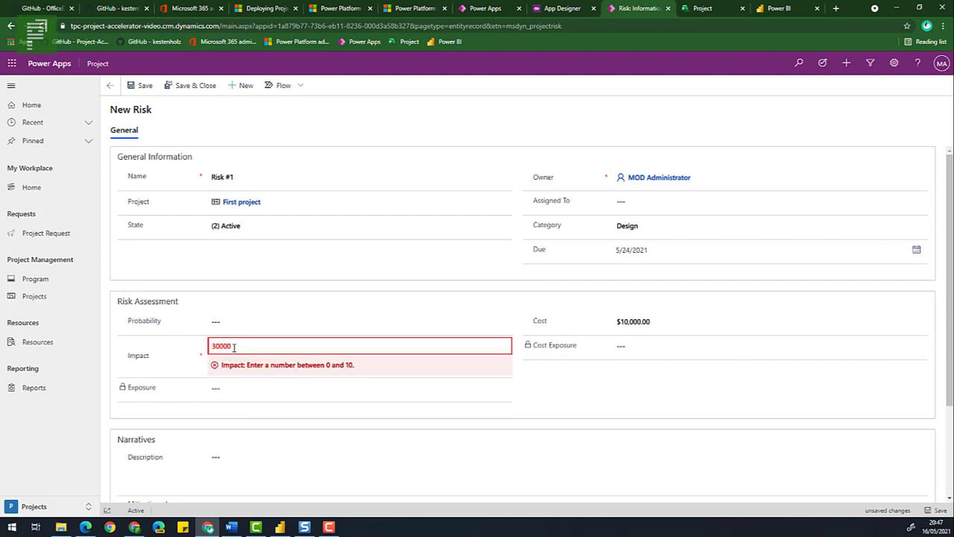
left_click_drag(230, 346, 203, 348)
type("4")
left_click(232, 322)
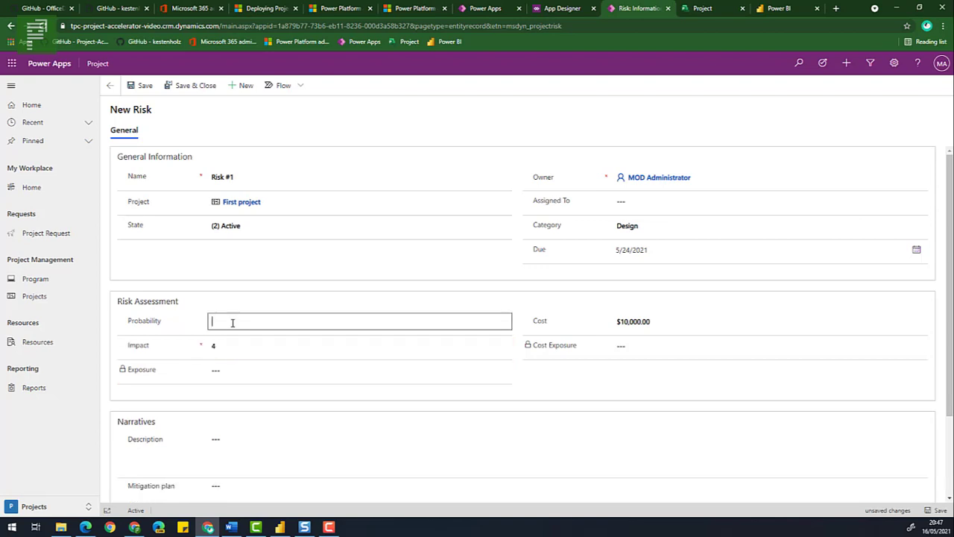
type("3")
left_click(180, 361)
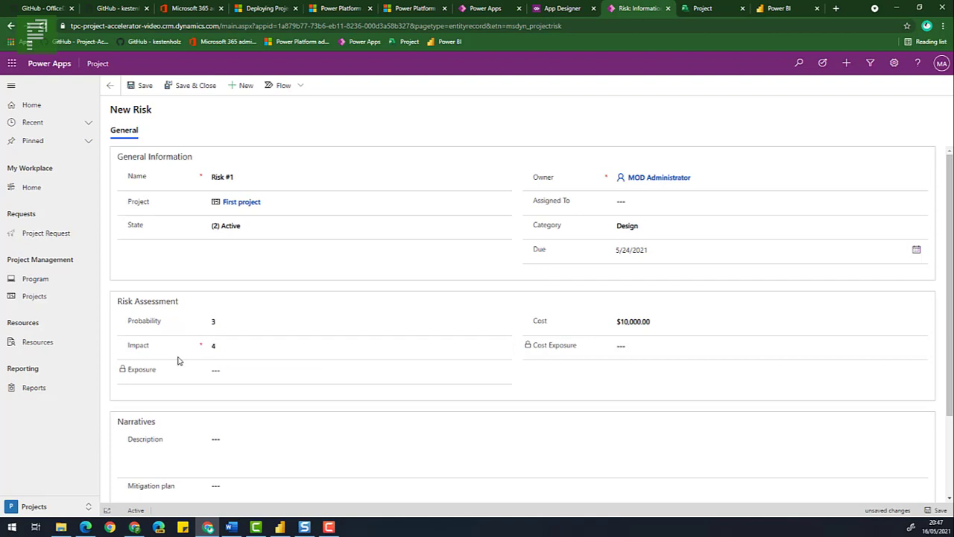
scroll(182, 351, "down", 2)
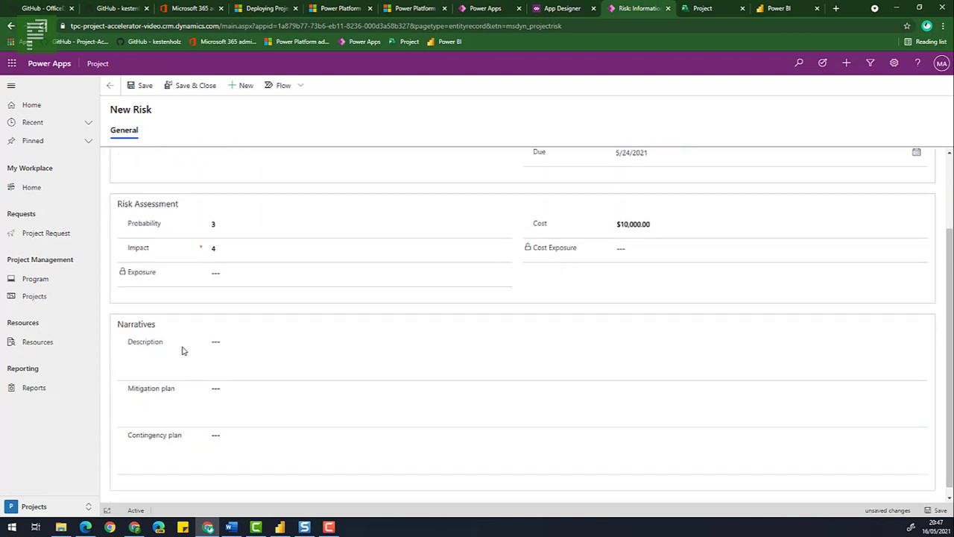
left_click(166, 88)
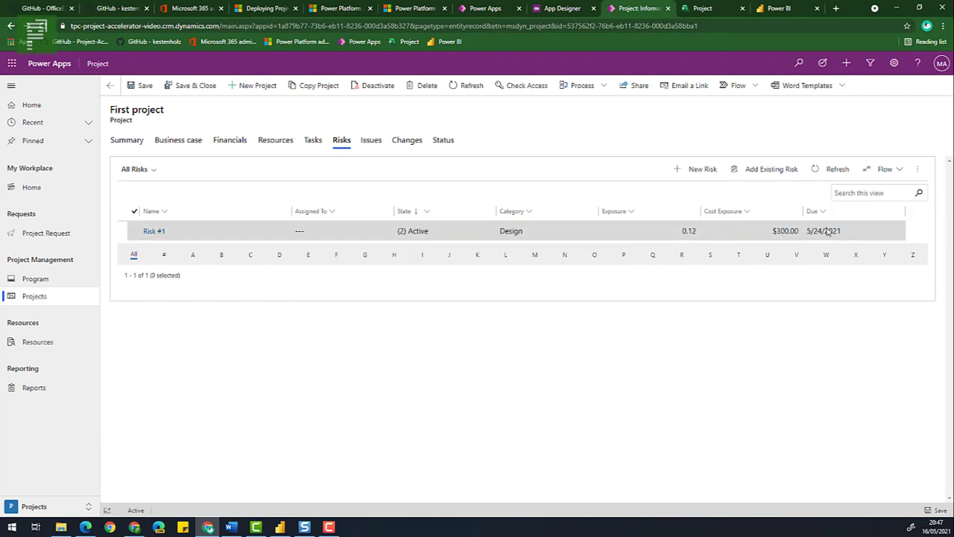
- In the project's status, set issue, overall and schedule health to (2) At Risk and recalculate the active risks
left_click(373, 148)
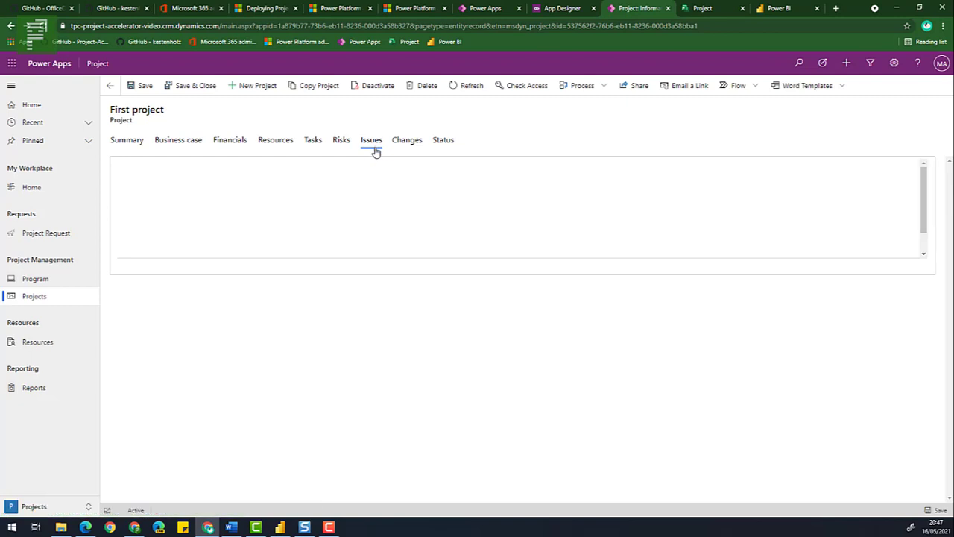
left_click(407, 141)
left_click(450, 143)
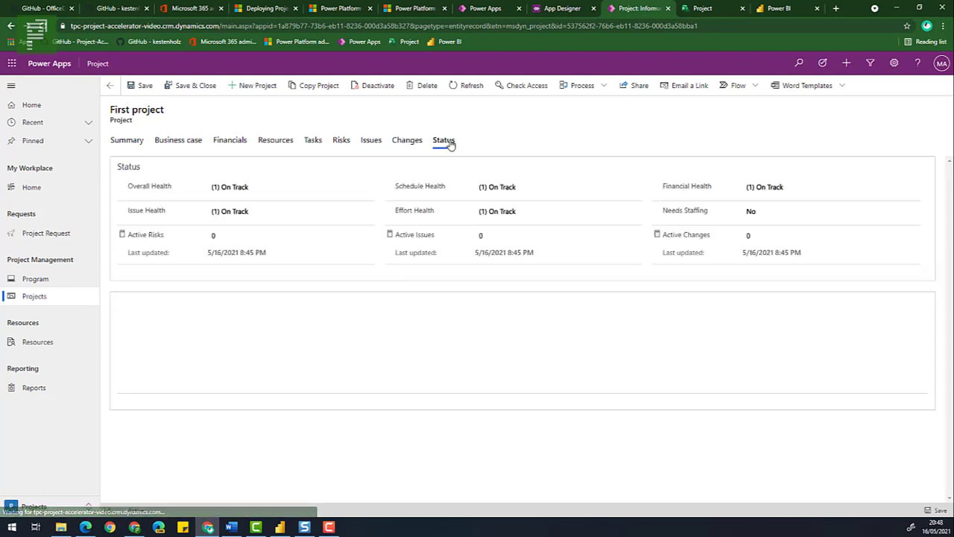
left_click(294, 214)
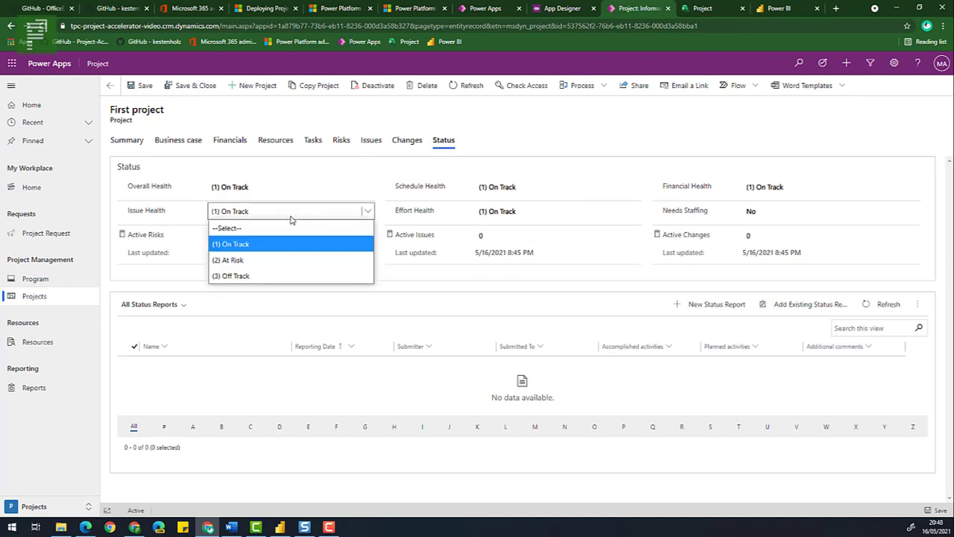
left_click(271, 260)
left_click(259, 189)
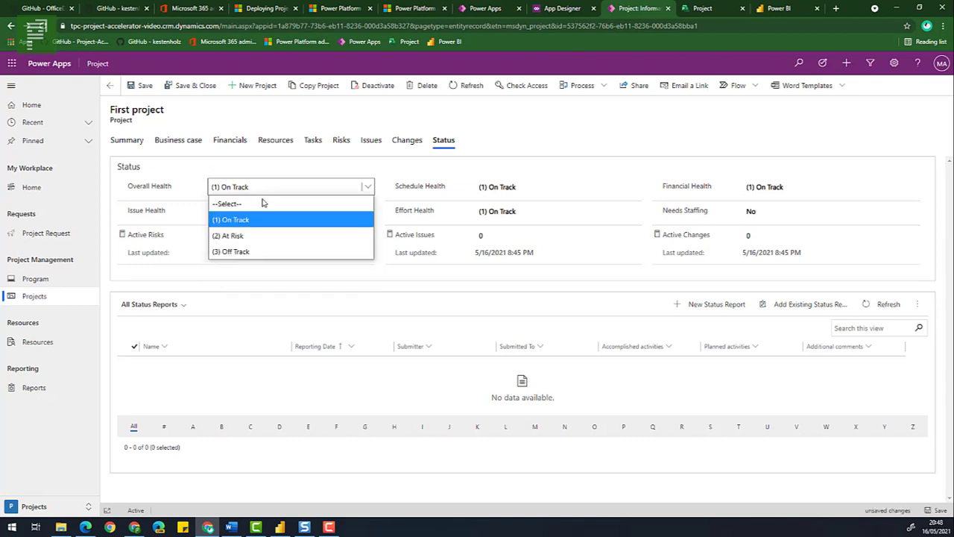
left_click(260, 237)
left_click(511, 189)
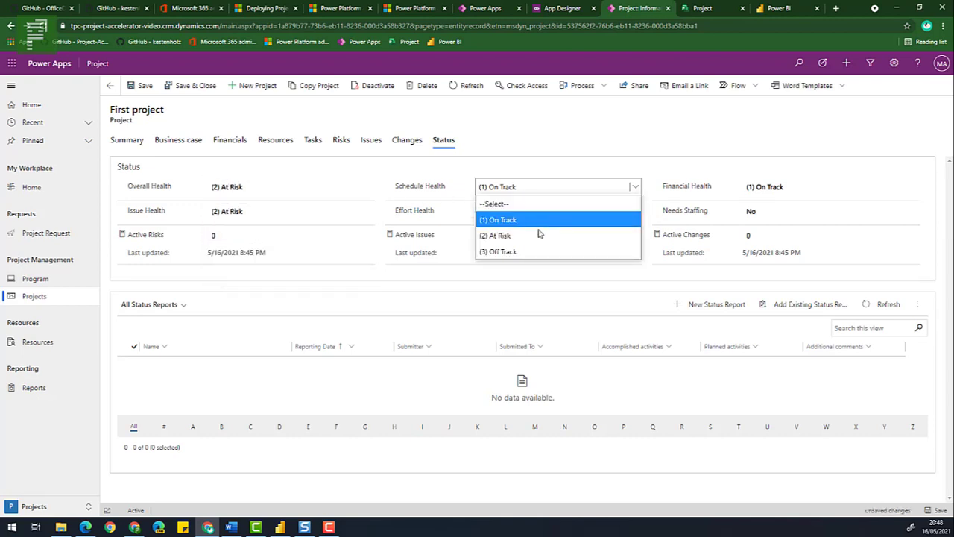
left_click(539, 236)
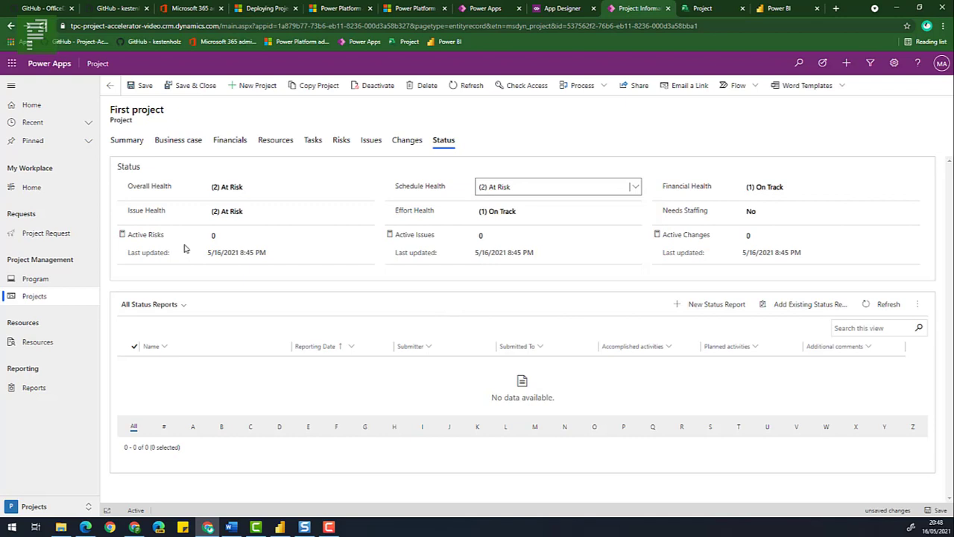
left_click(124, 237)
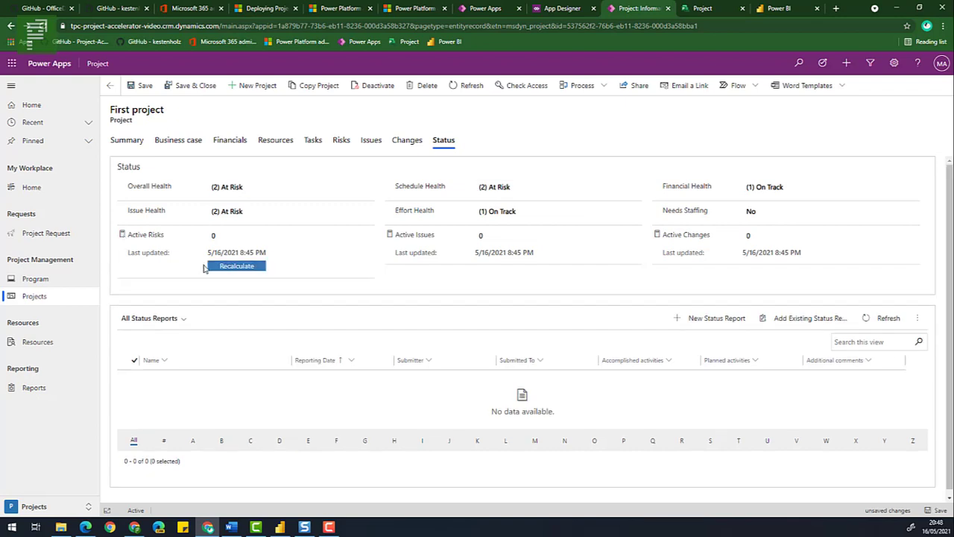
left_click(218, 269)
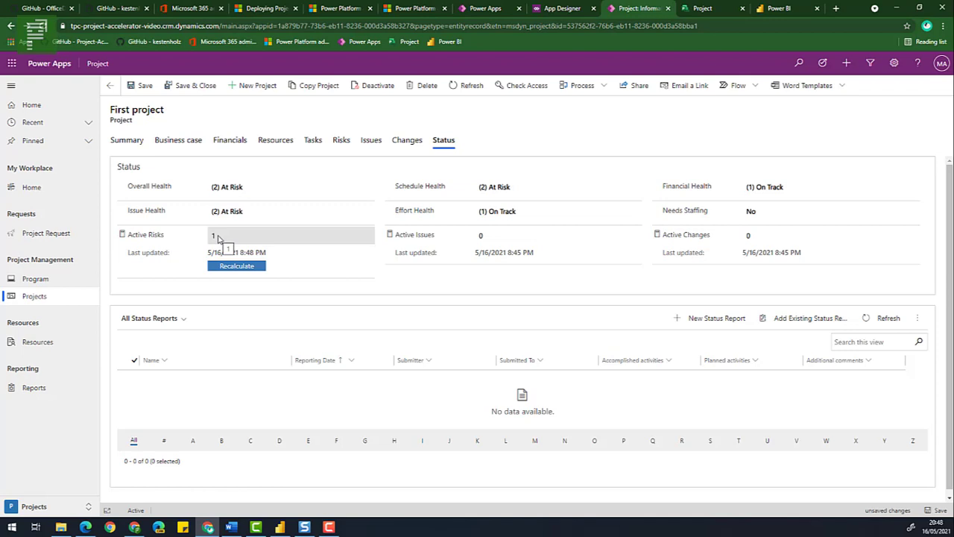
- Create a new status report for the project named "First report" with the reporting date 5/16/2021
left_click(712, 316)
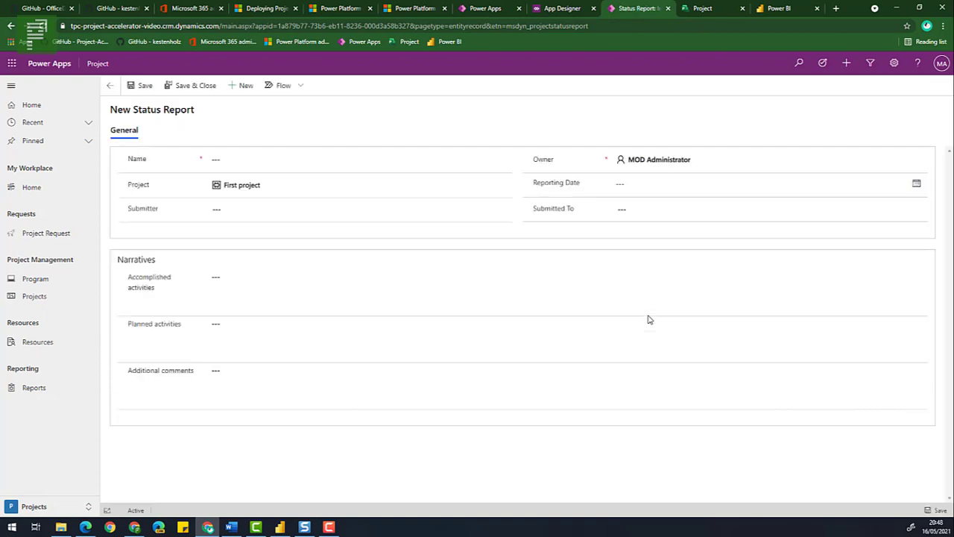
left_click(267, 158)
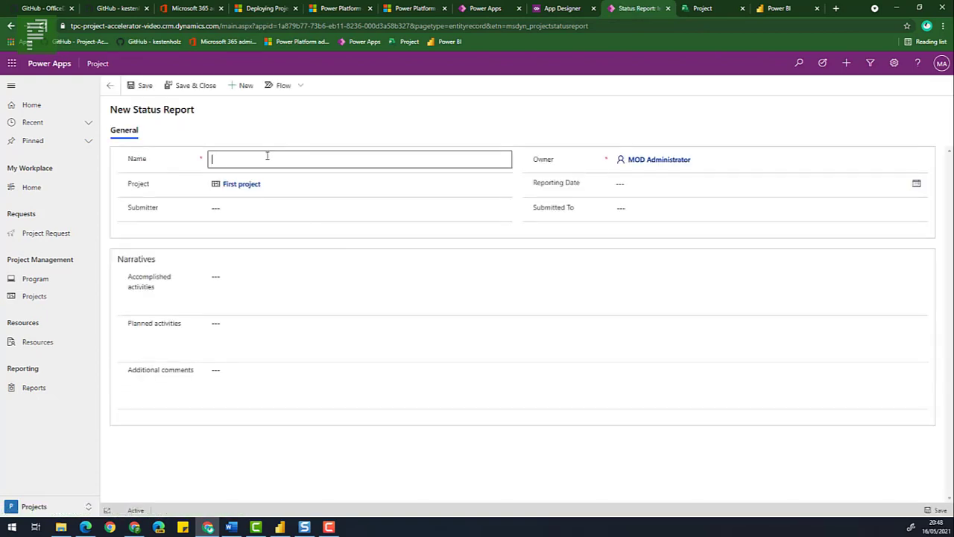
type("First report")
left_click(629, 186)
left_click(625, 276)
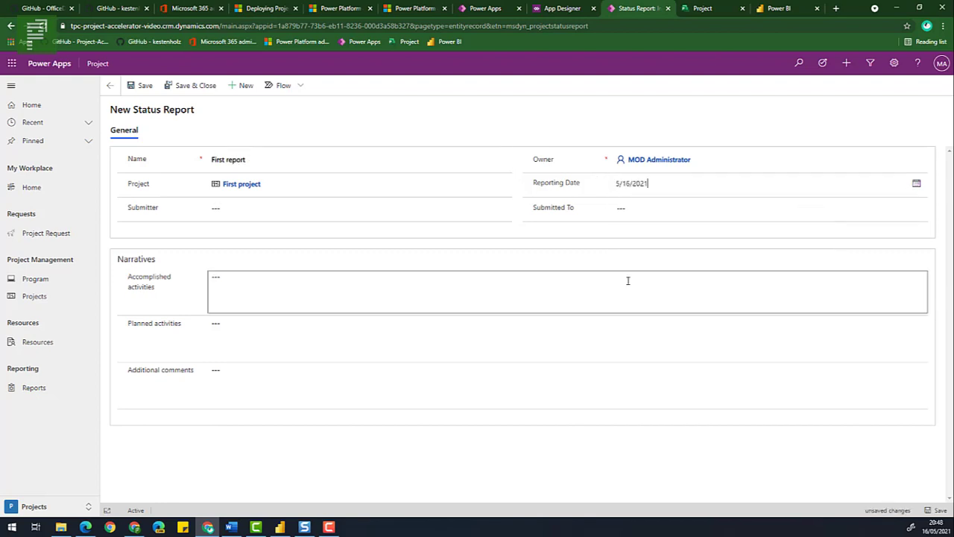
- Set both the submitter and the submitted-to person of the status report to MOD Administrator
left_click(321, 205)
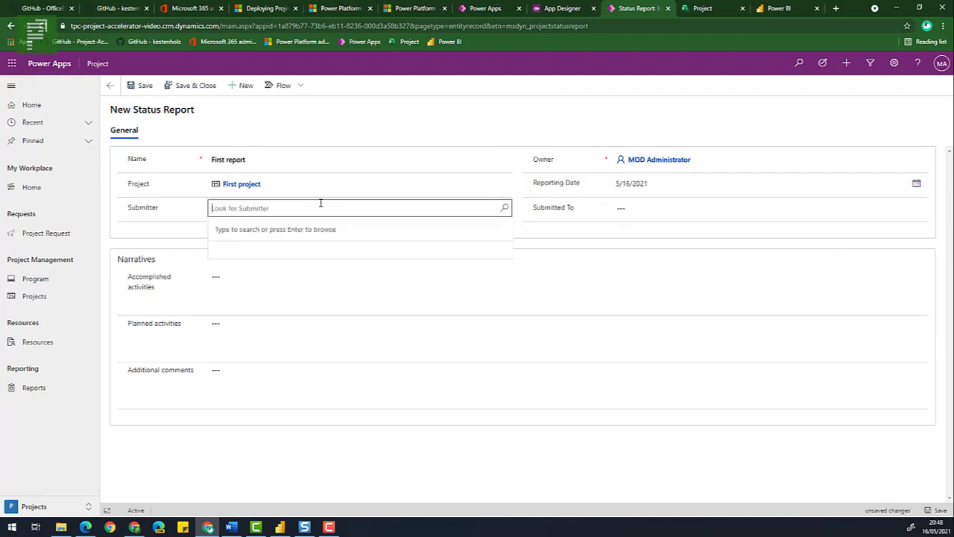
type("mod")
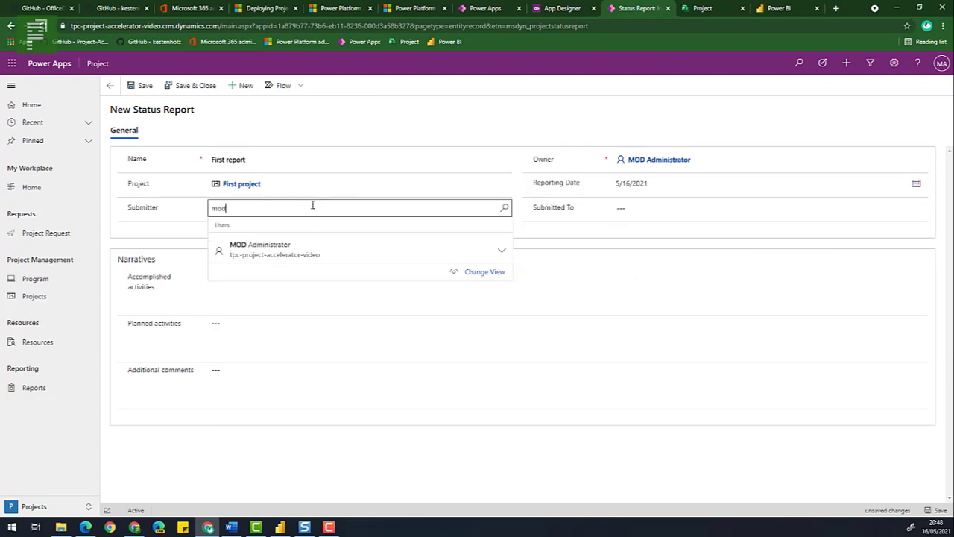
left_click(295, 246)
left_click(635, 207)
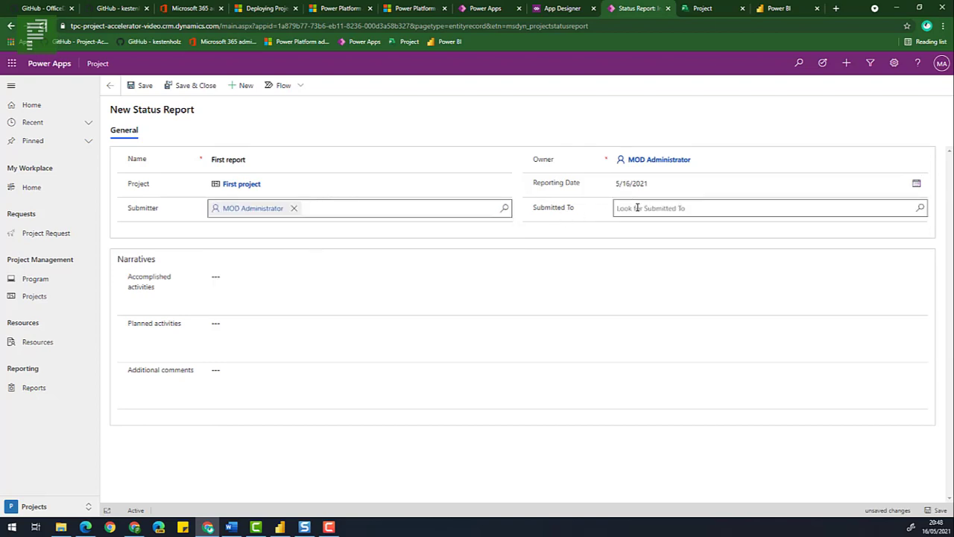
type("mod")
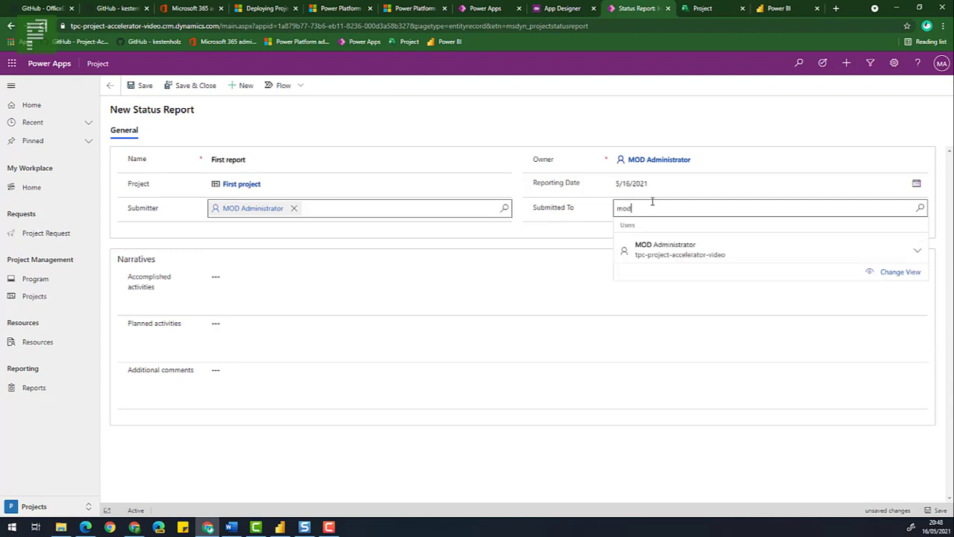
left_click(651, 248)
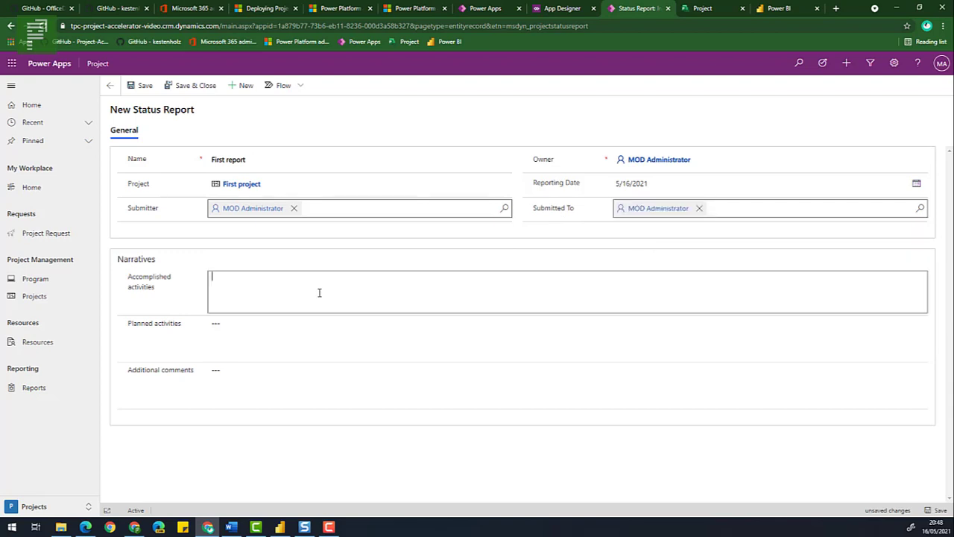
- Enter "Here is some awesome accomplishments" as accomplished activities, "more actions" as planned activities and "some comments." as additional comments
type("Here is some awesome accomplishments")
left_click(314, 331)
type("m")
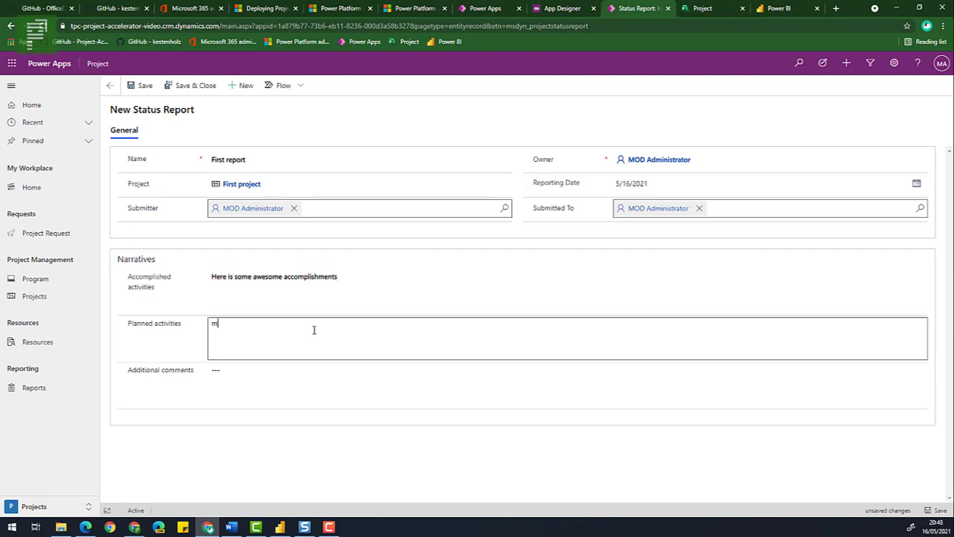
type("ore actions")
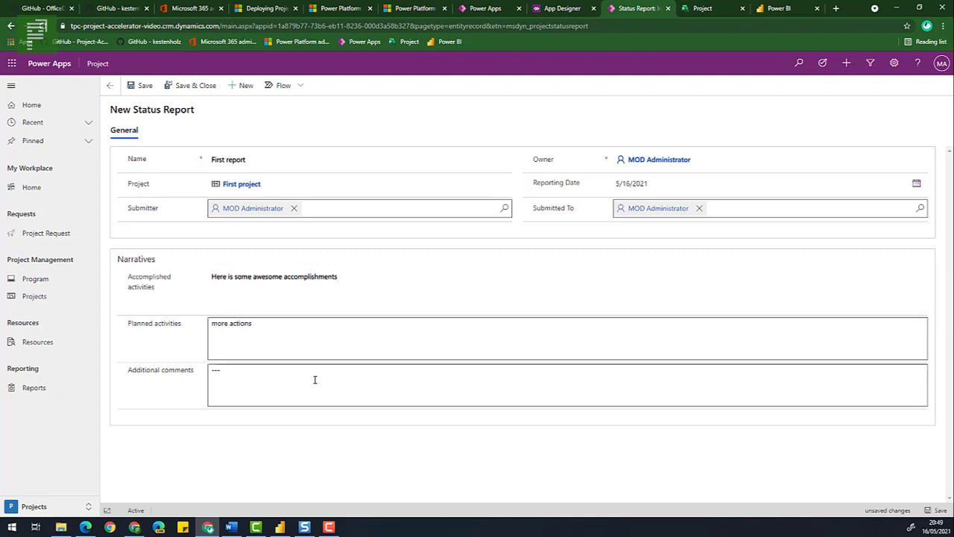
left_click(318, 375)
type("some ")
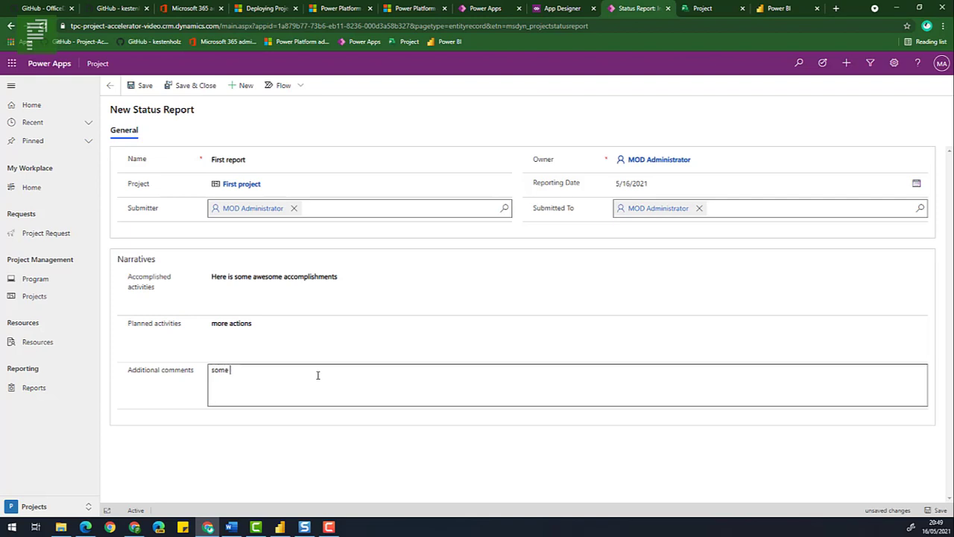
type("comments.")
- End the planned and accomplished activities texts with a period, and save and close the status report
left_click(298, 341)
type(".")
left_click(370, 276)
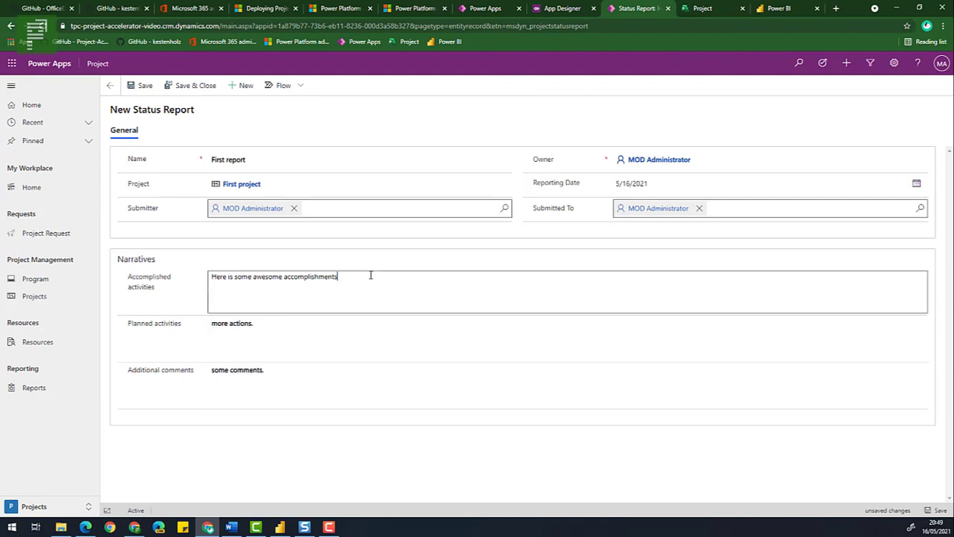
type(".")
left_click(367, 389)
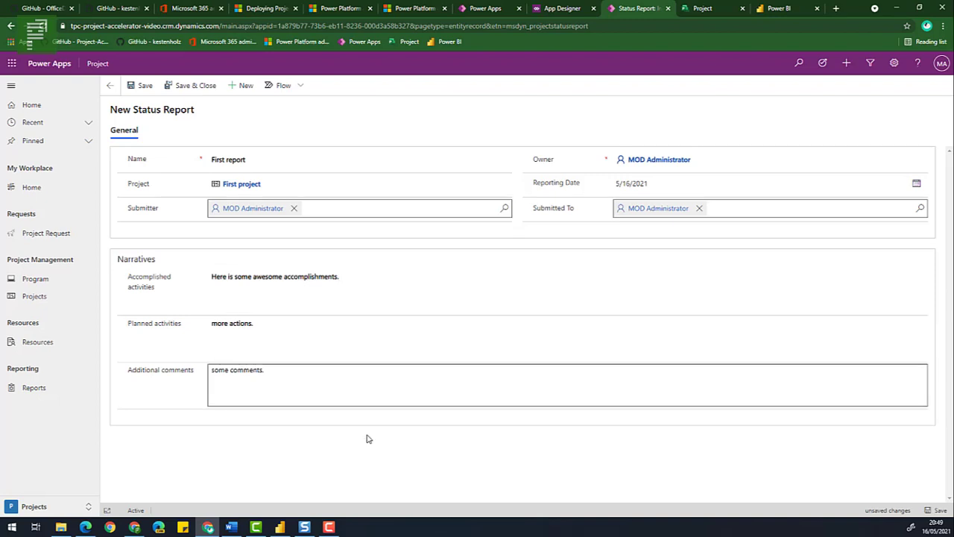
left_click(366, 439)
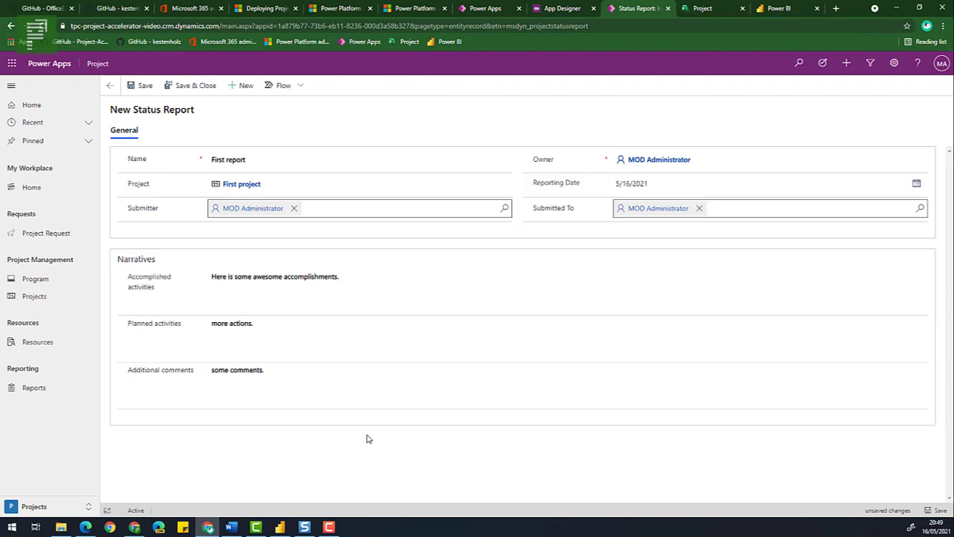
left_click(195, 87)
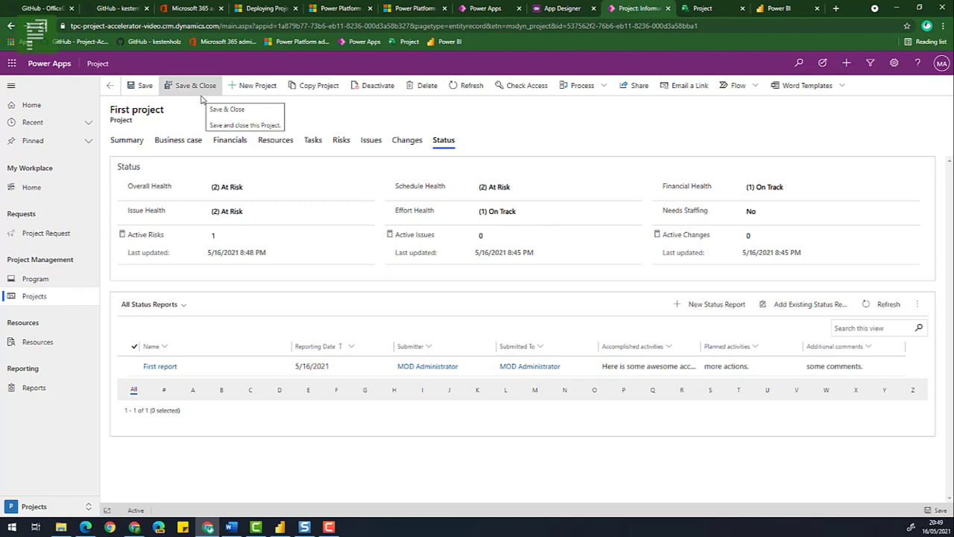
left_click(200, 98)
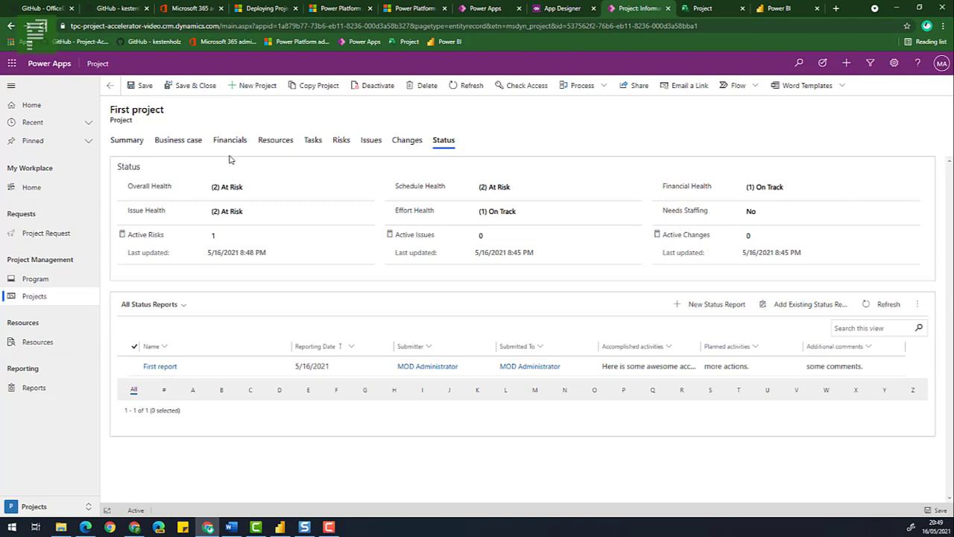
- Add the tasks "Summery", "Task 1", "Task 2" and "Milestone" to the project's task grid
left_click(313, 143)
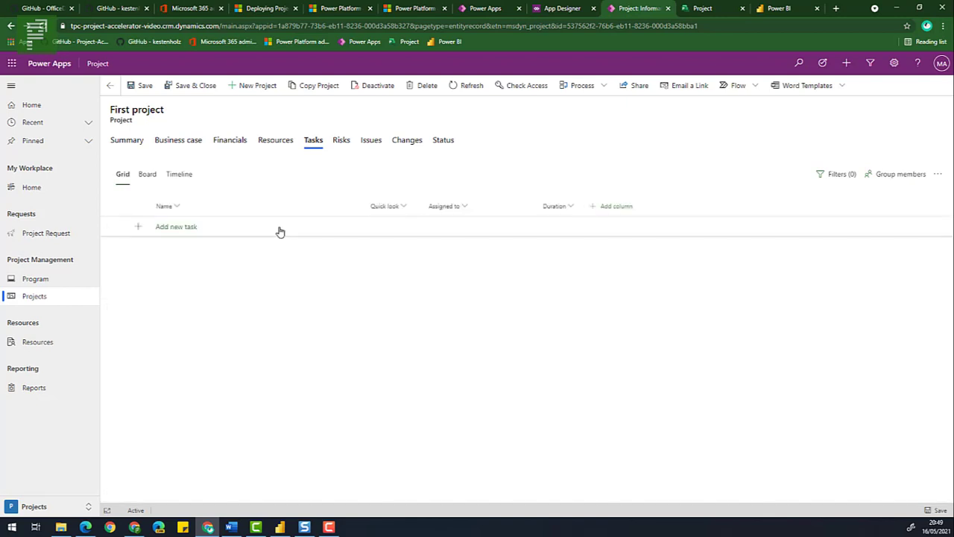
left_click(239, 228)
type("S")
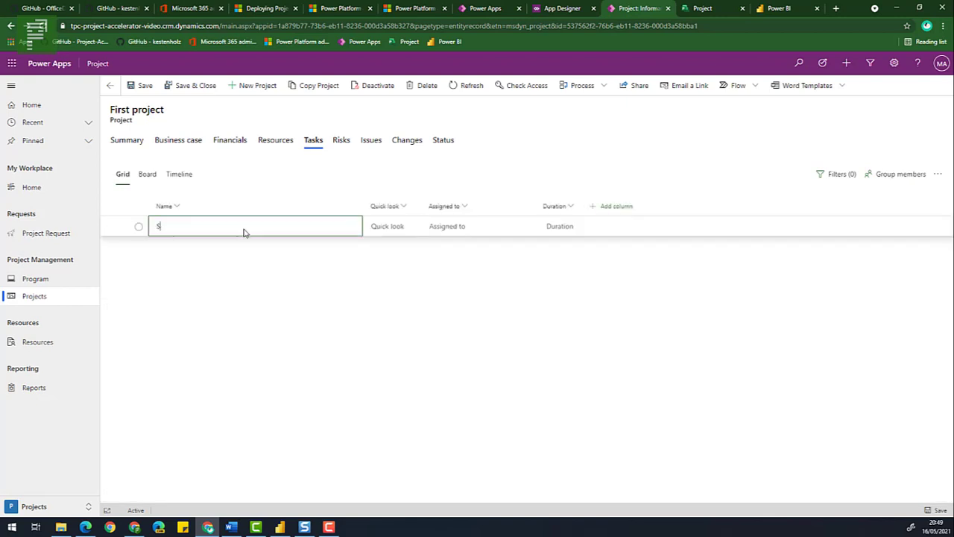
type("ummery")
key("Return")
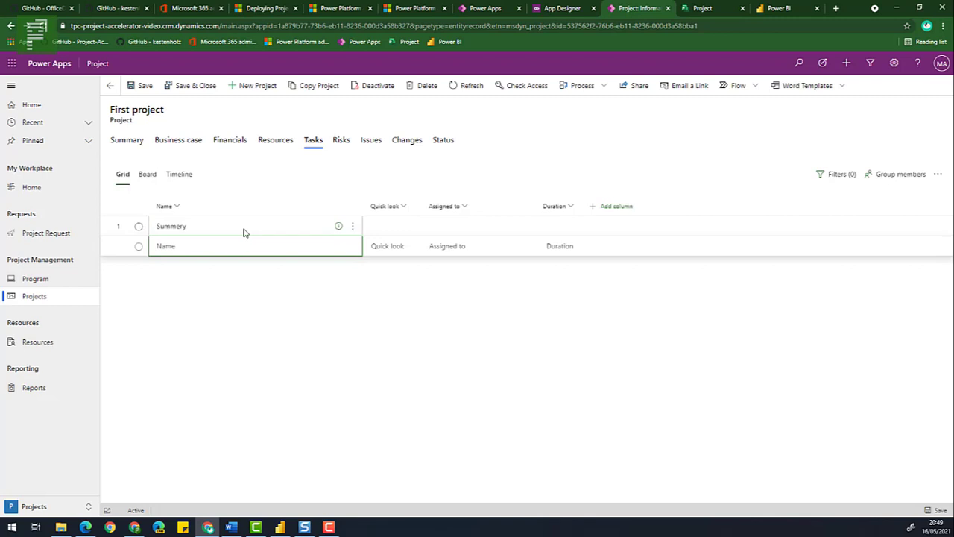
type("Task 1")
key("Return")
type("Task")
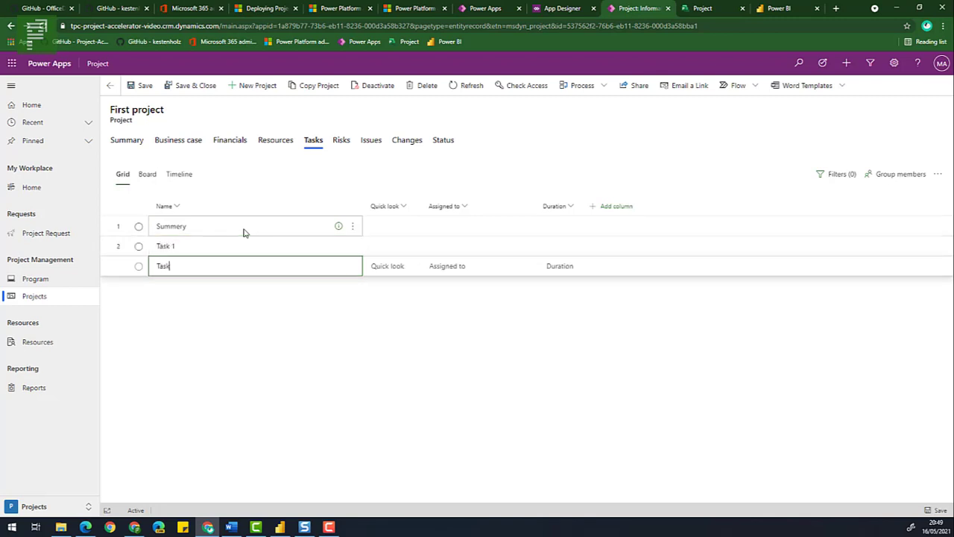
type(" 2")
key("Return")
type("Miles")
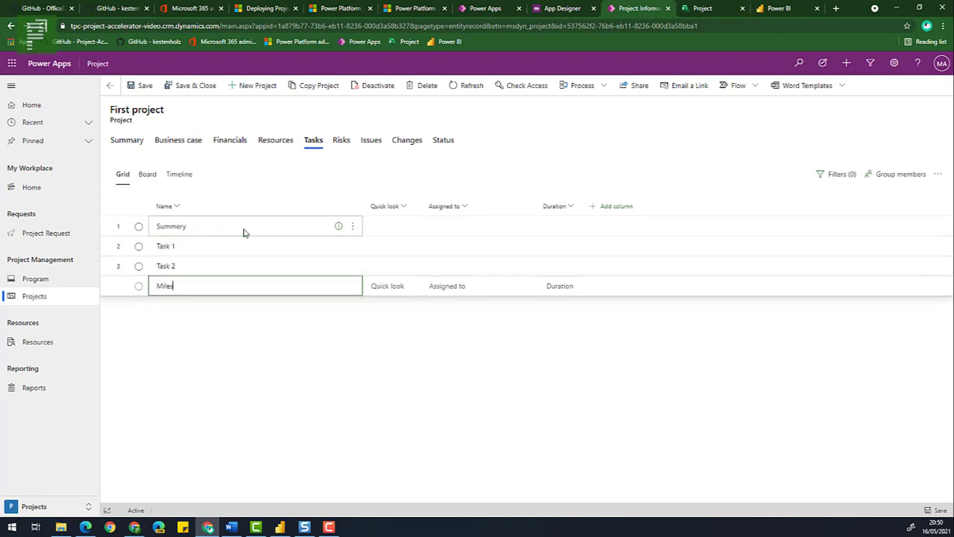
type("tone")
key("Return")
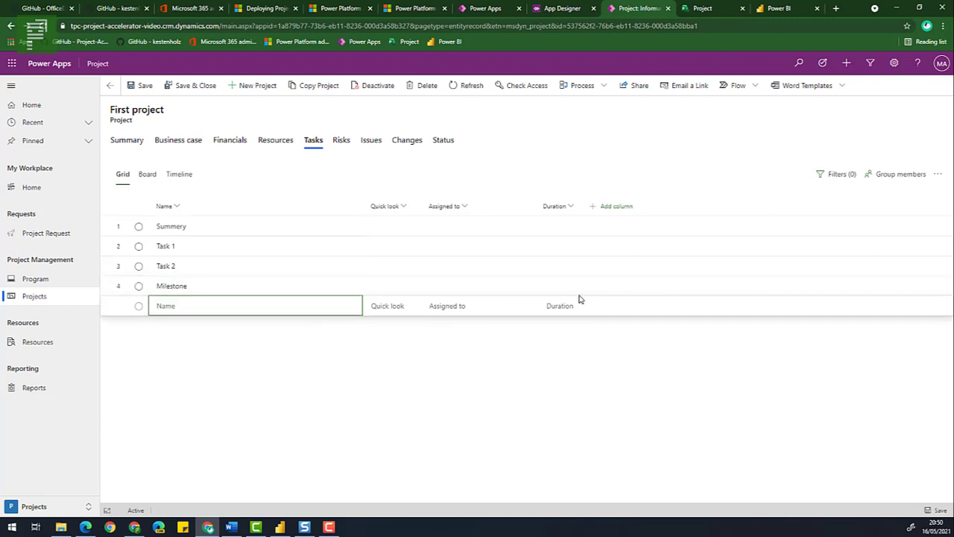
- Set the durations to 0 days for Milestone, 1 week for Task 2 and 2 weeks for Task 1
left_click(574, 291)
left_click(573, 289)
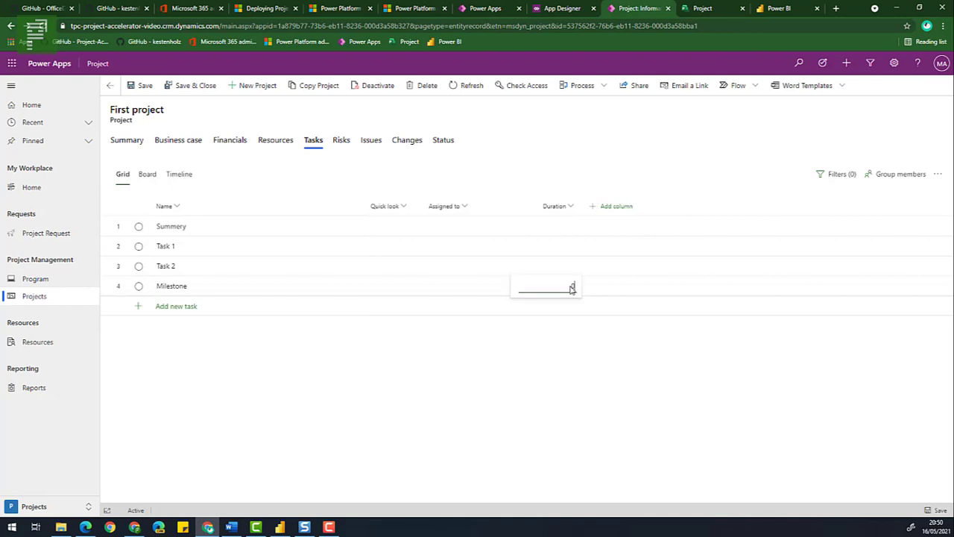
type("0d")
left_click(564, 266)
type("1w")
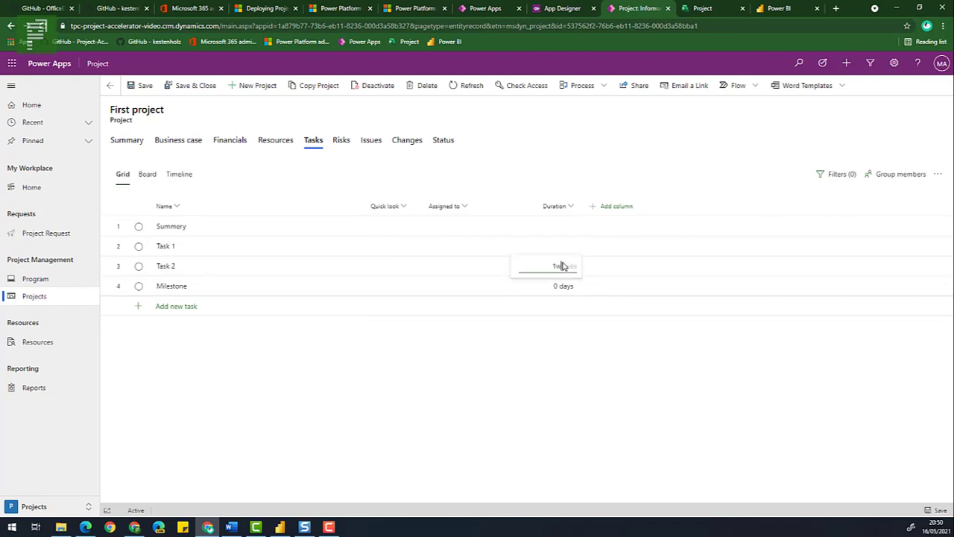
left_click(561, 252)
type("2w")
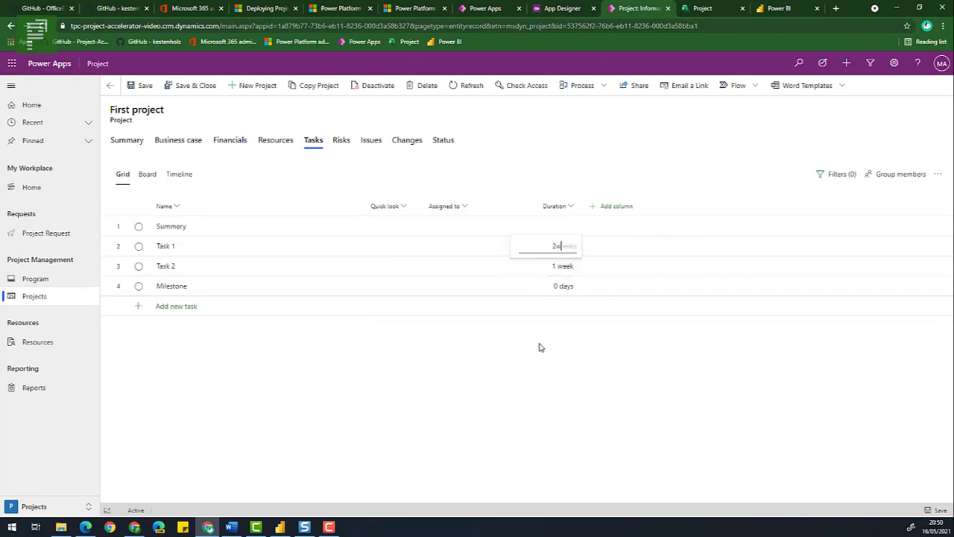
- Link Task 1, Task 2 and Milestone with dependencies and make them subtasks of Summery
left_click(181, 252)
left_click(219, 287, "shift")
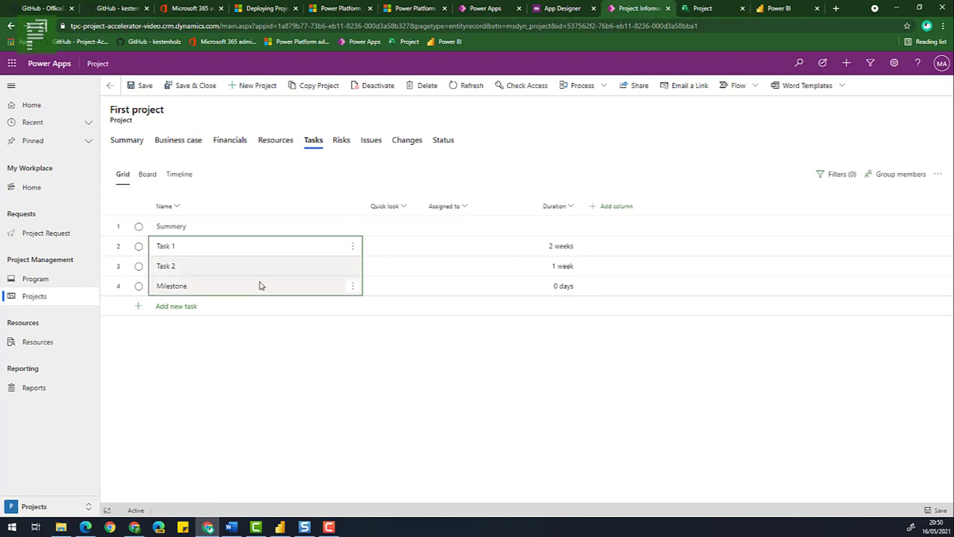
right_click(260, 284)
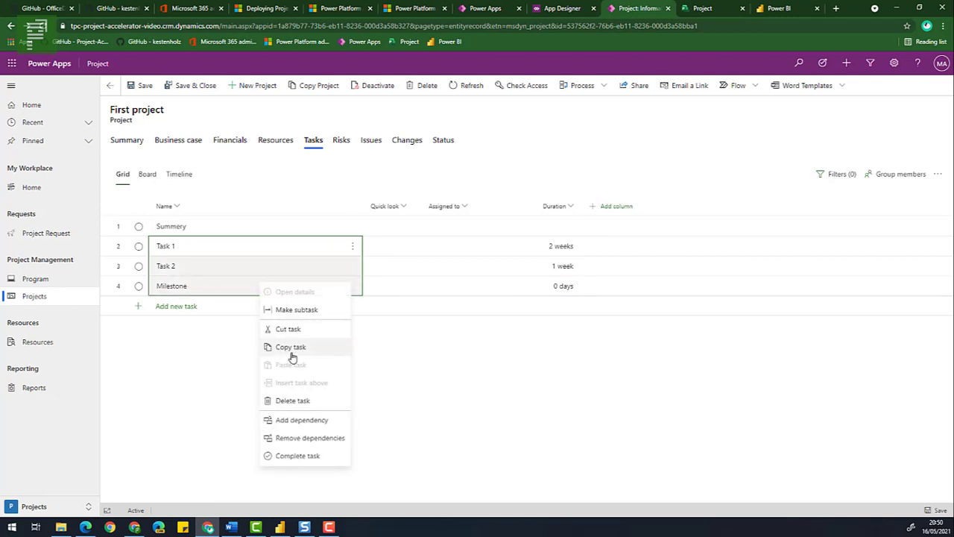
left_click(285, 423)
right_click(301, 266)
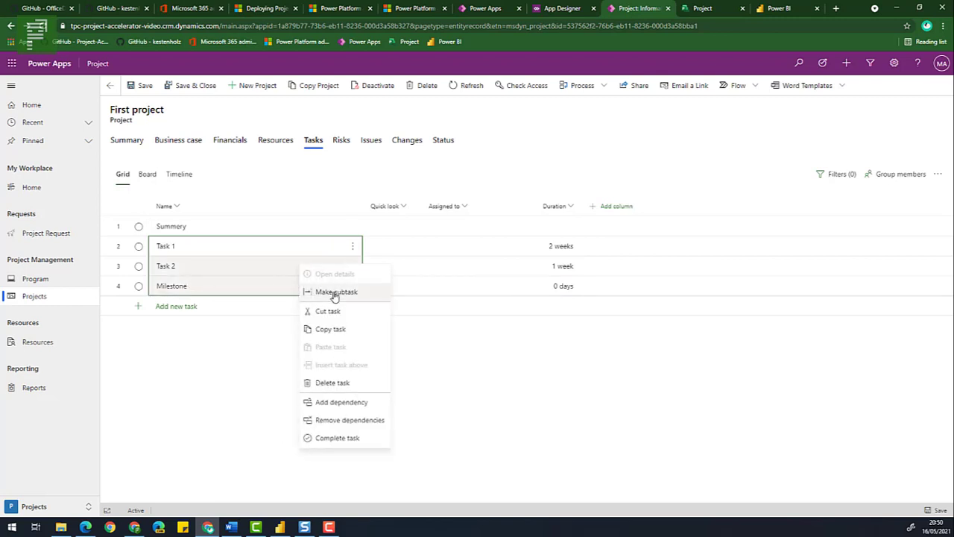
left_click(334, 293)
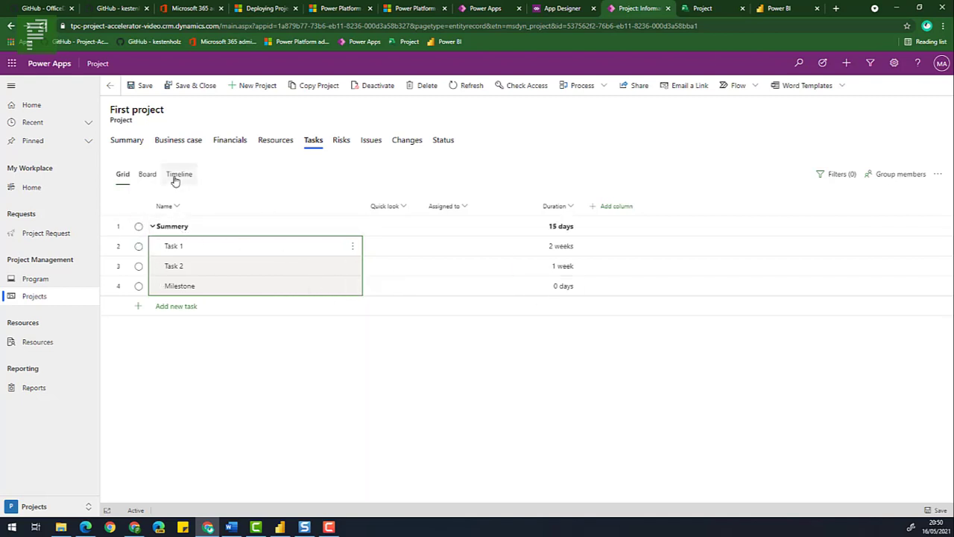
- View the project's tasks as a board and as a timeline, and return to the grid
left_click(146, 176)
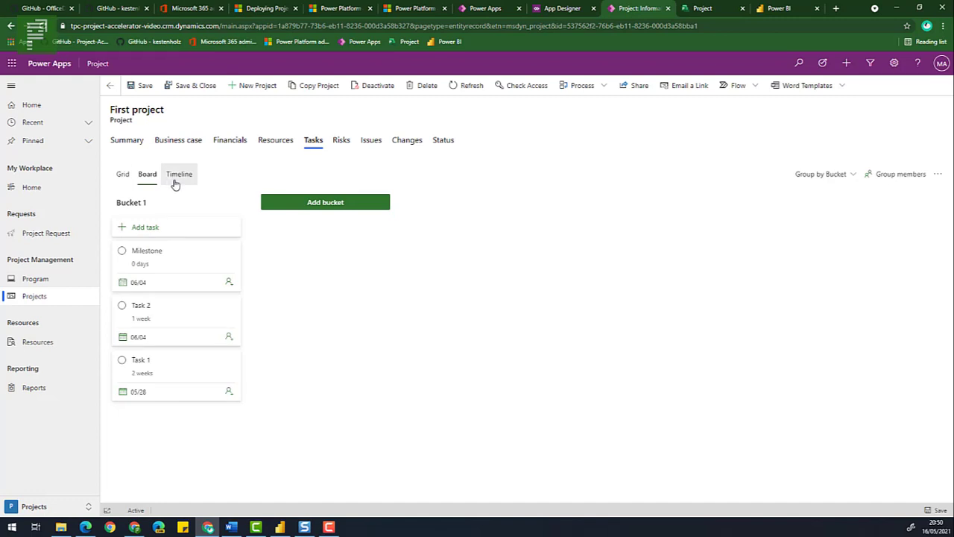
left_click(176, 181)
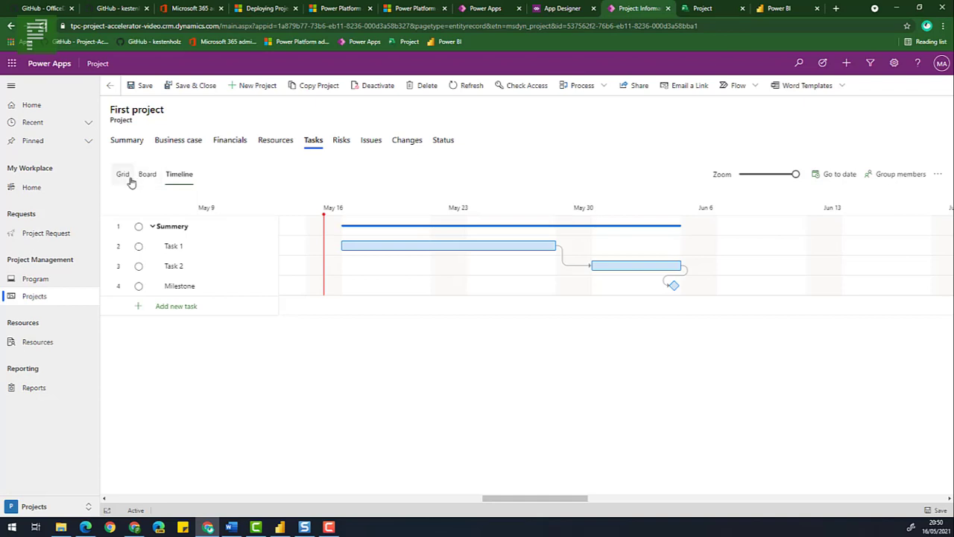
left_click(124, 176)
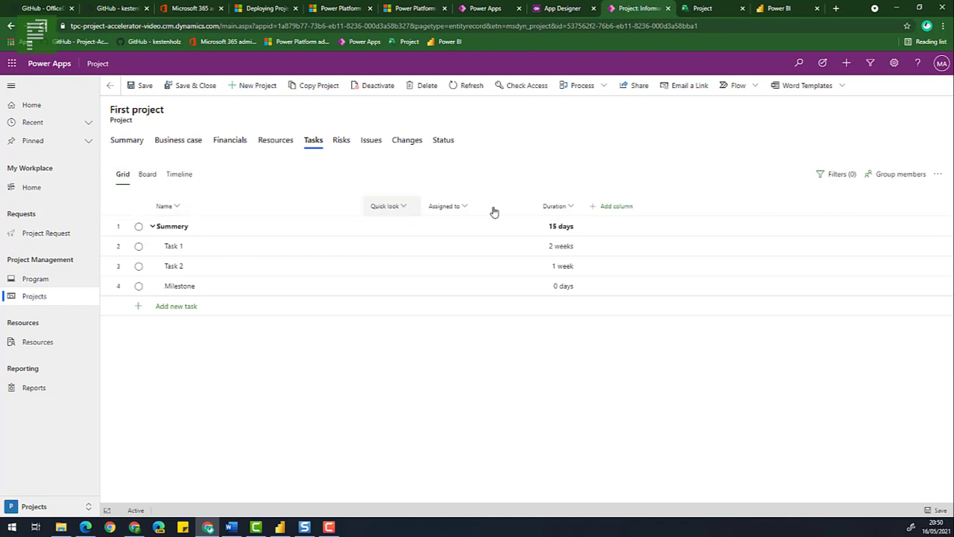
- Switch to the Project for the web home page, reload its project list and dismiss the introduction tip
left_click(703, 8)
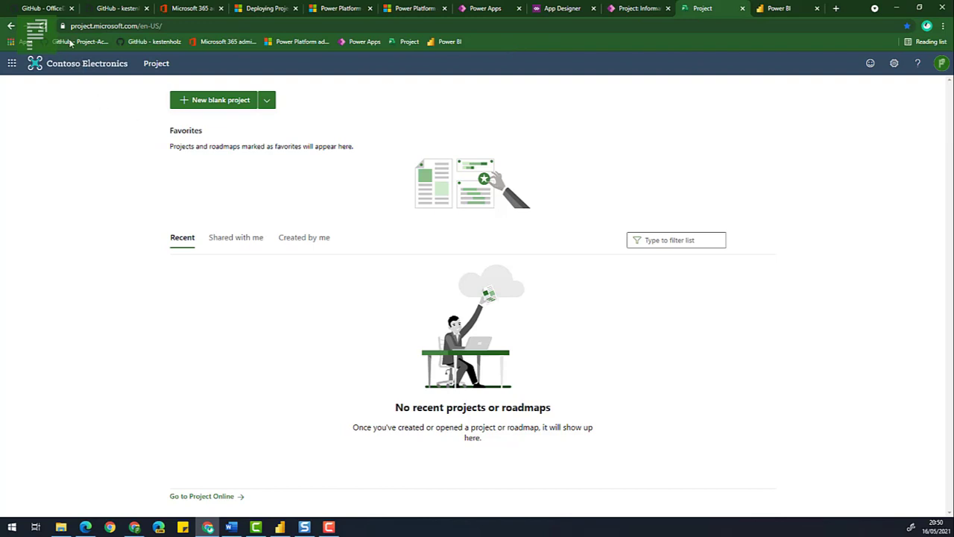
left_click(44, 26)
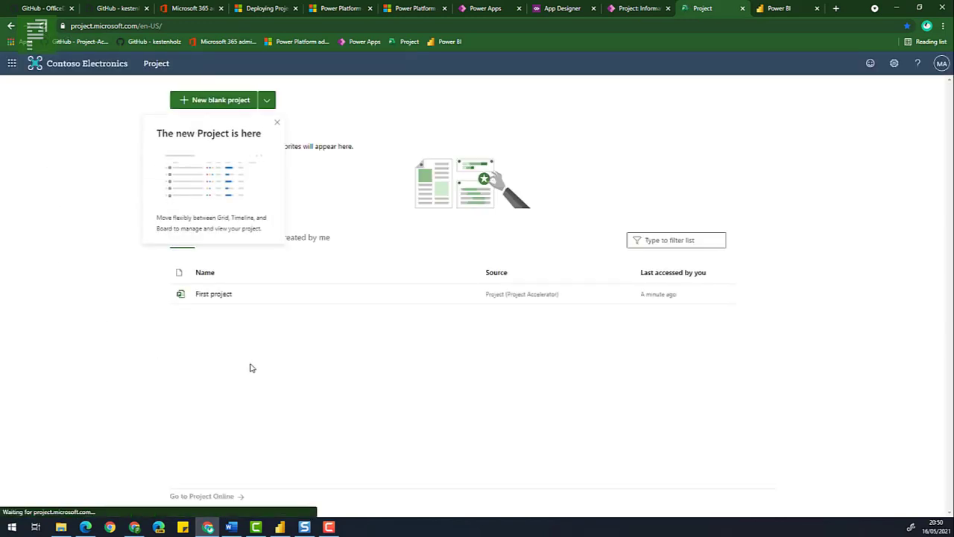
left_click(277, 123)
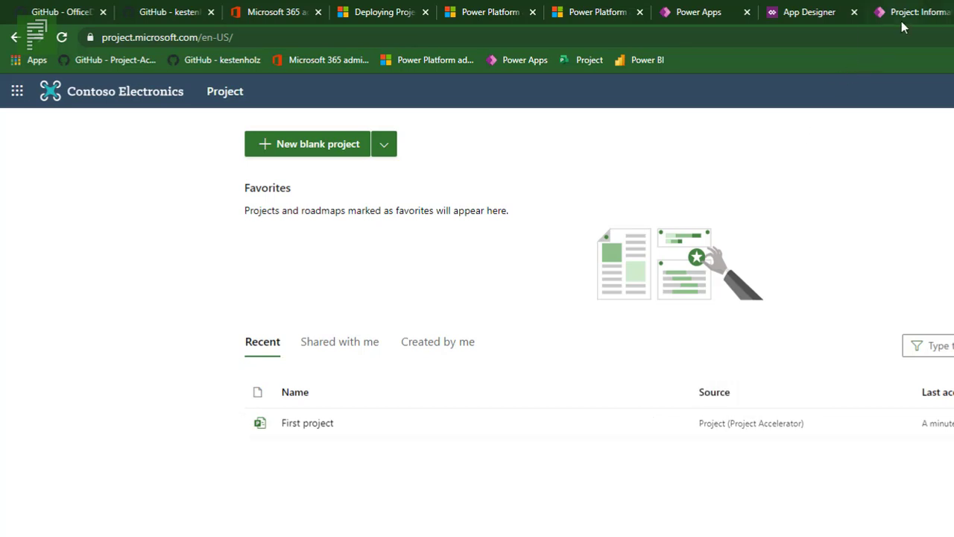
- Create a new blank project, try to name it "Second project" and close its details
left_click(331, 155)
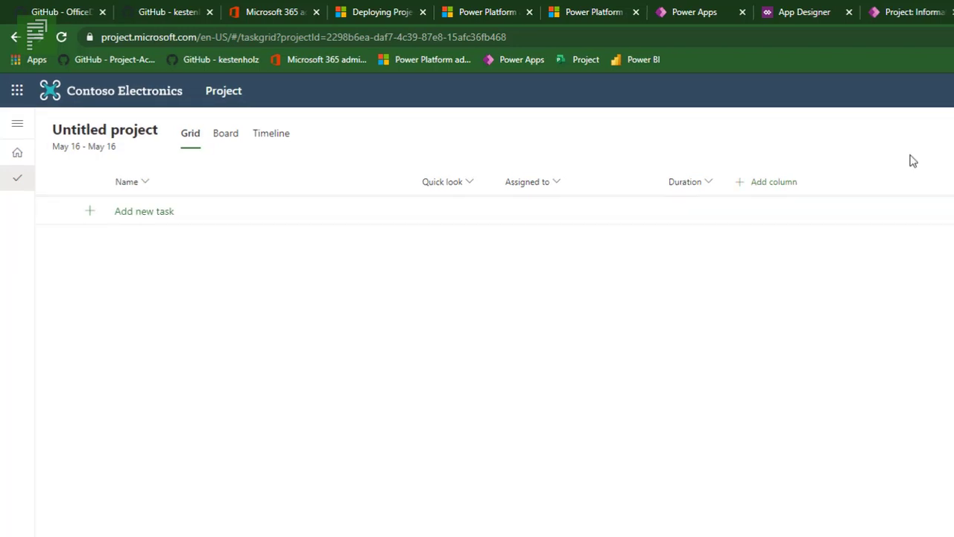
type("Second ")
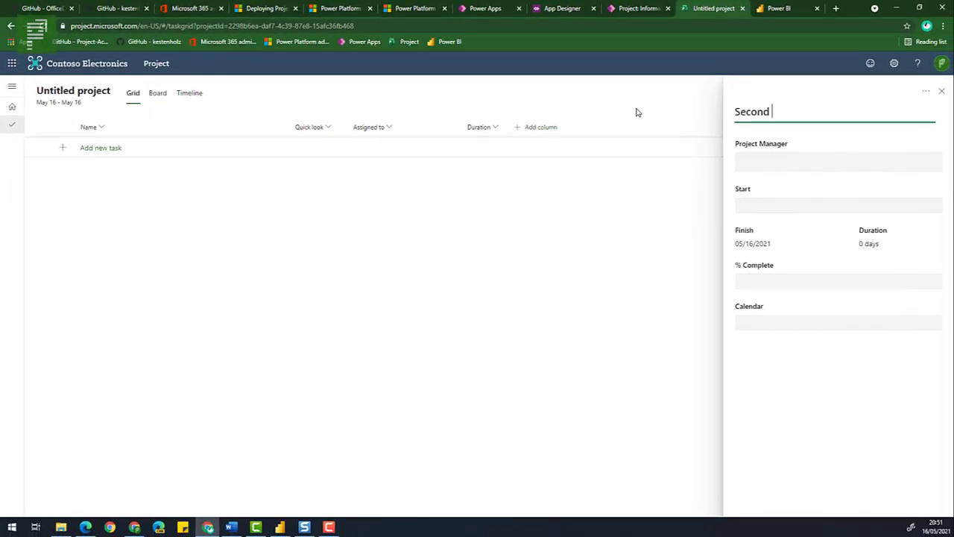
type("project")
left_click(942, 92)
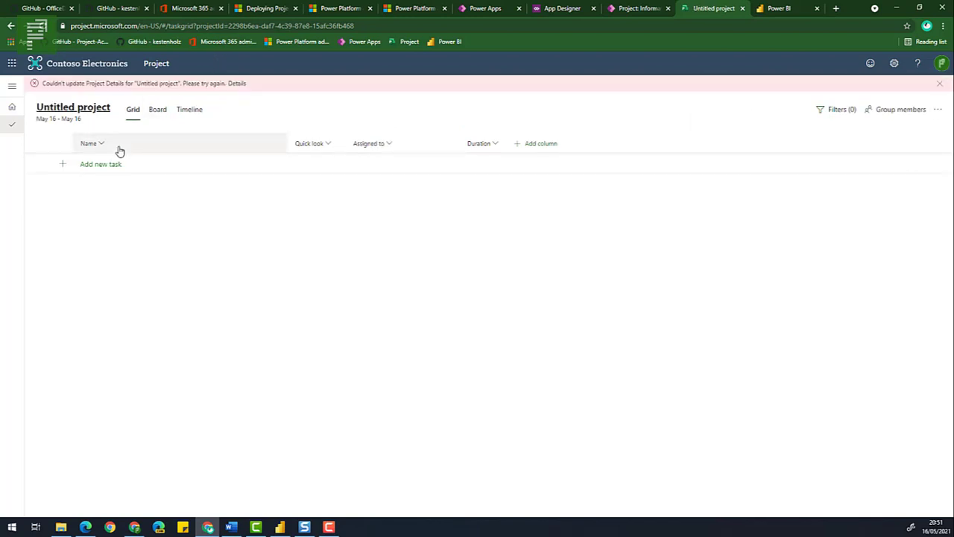
- Add a task named "Task 1" to the untitled project and set its duration to 3 weeks
left_click(125, 164)
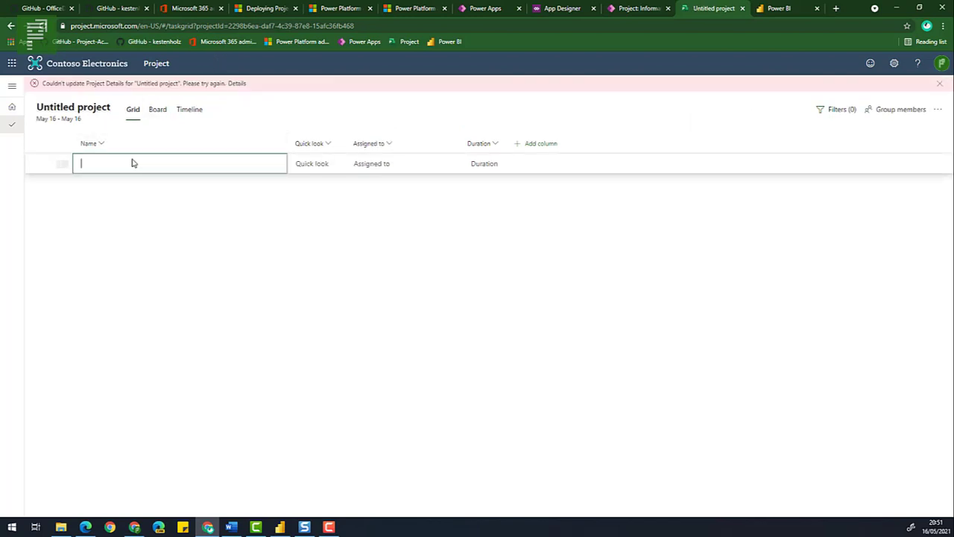
type("Task 1")
key("Return")
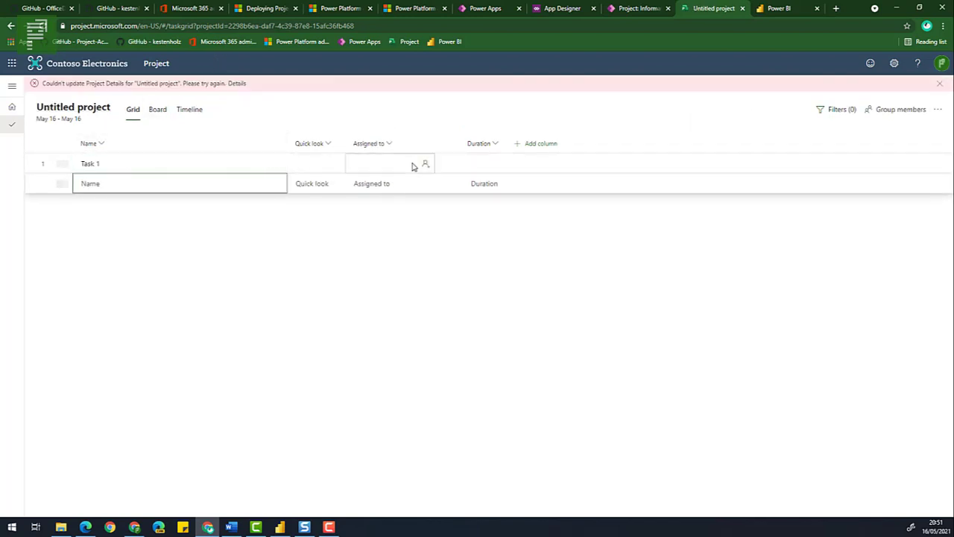
left_click(464, 165)
type("3 weeks")
key("Return")
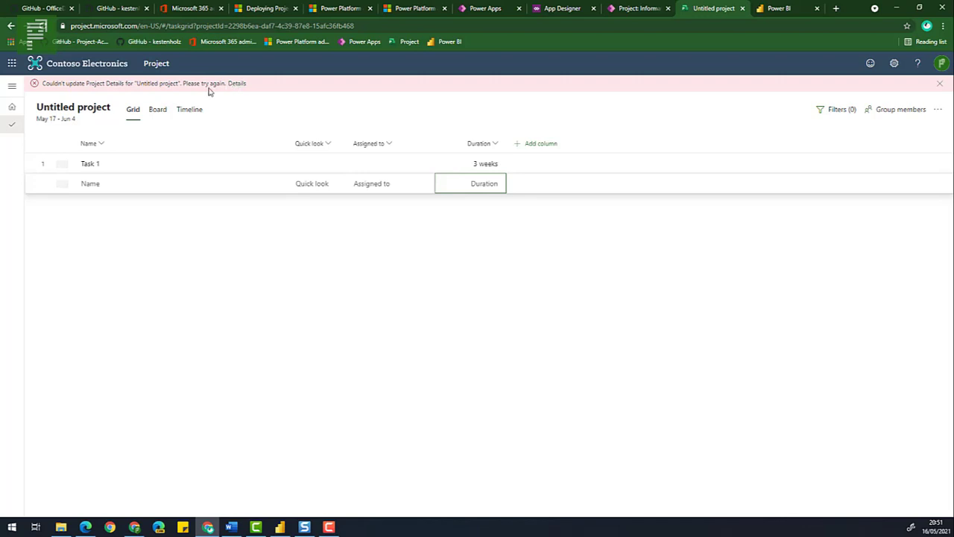
- Rename the project as "Second Project", assign the administrator account as project manager and close the project details
left_click(103, 114)
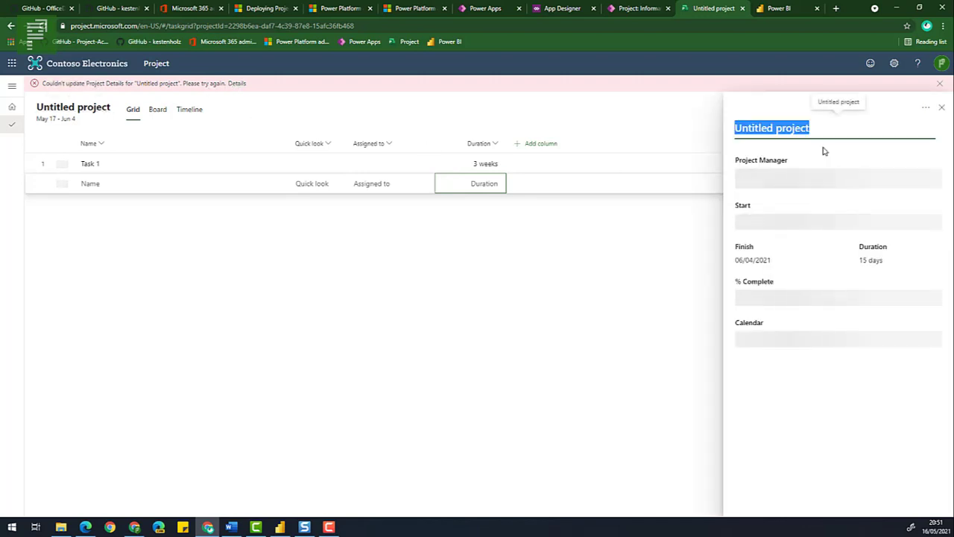
type("Second Project")
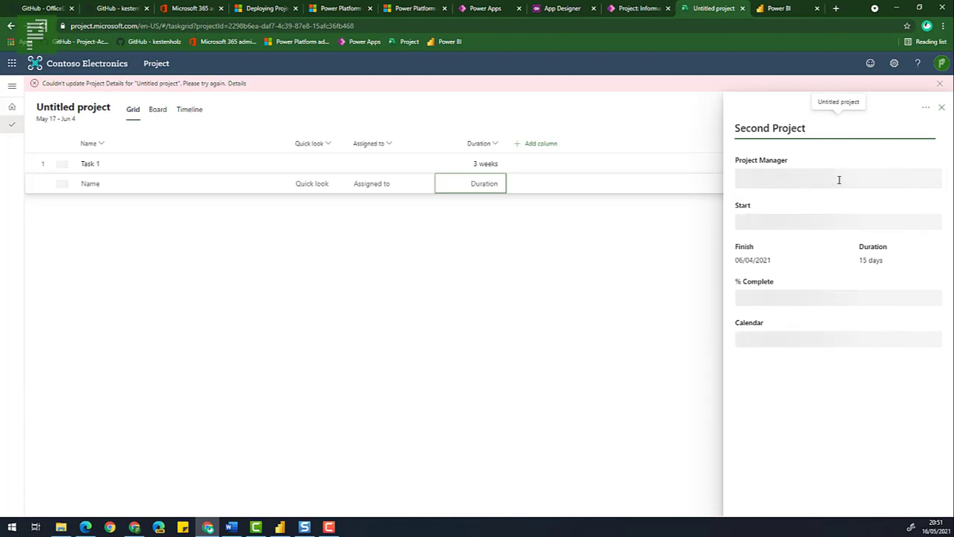
left_click(840, 179)
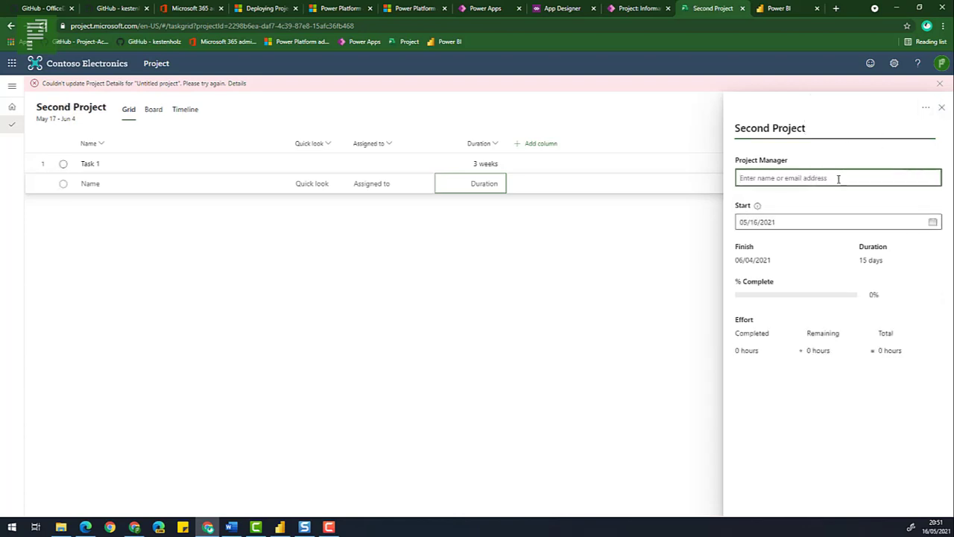
type("mod")
left_click(814, 204)
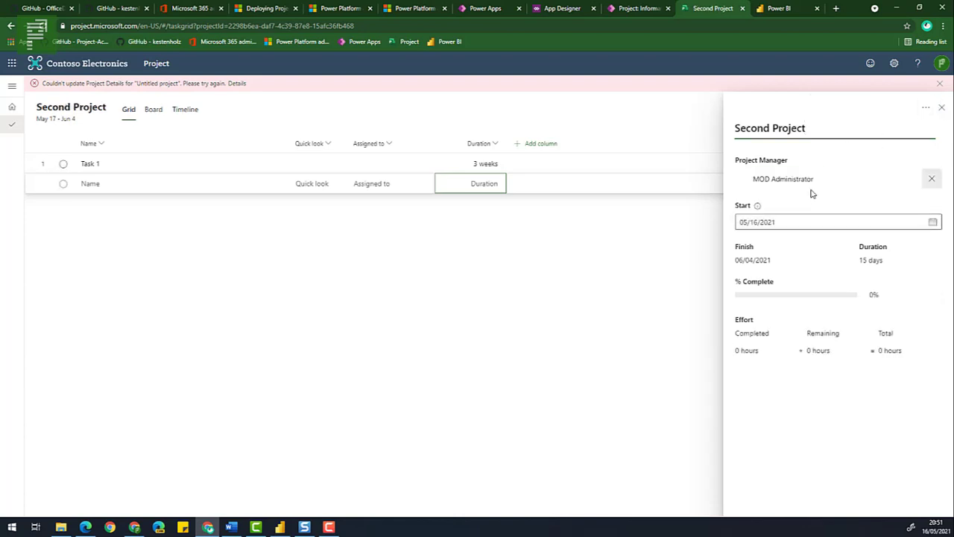
left_click(942, 109)
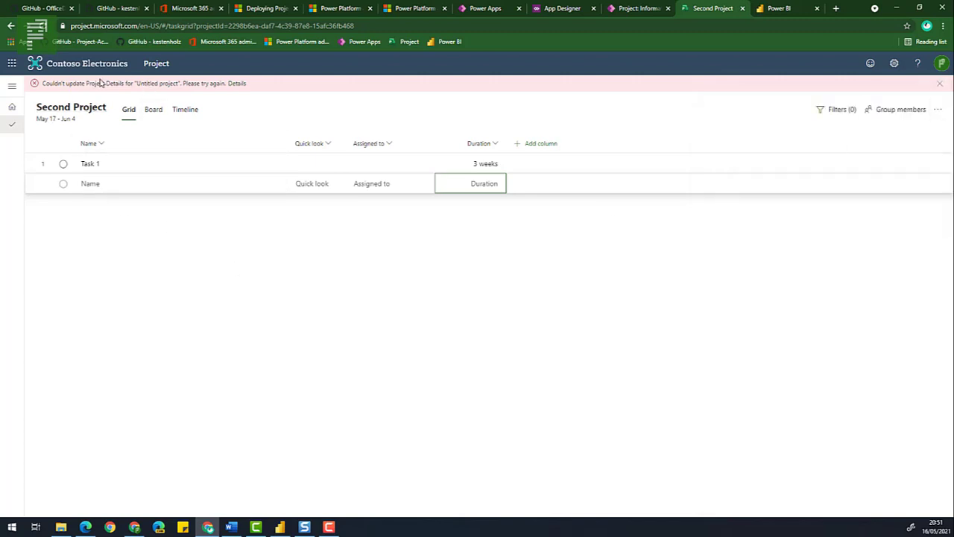
- Return to the Project for the web project list, and switch to the Project app in Power Apps to view its Home Dashboard
left_click(12, 106)
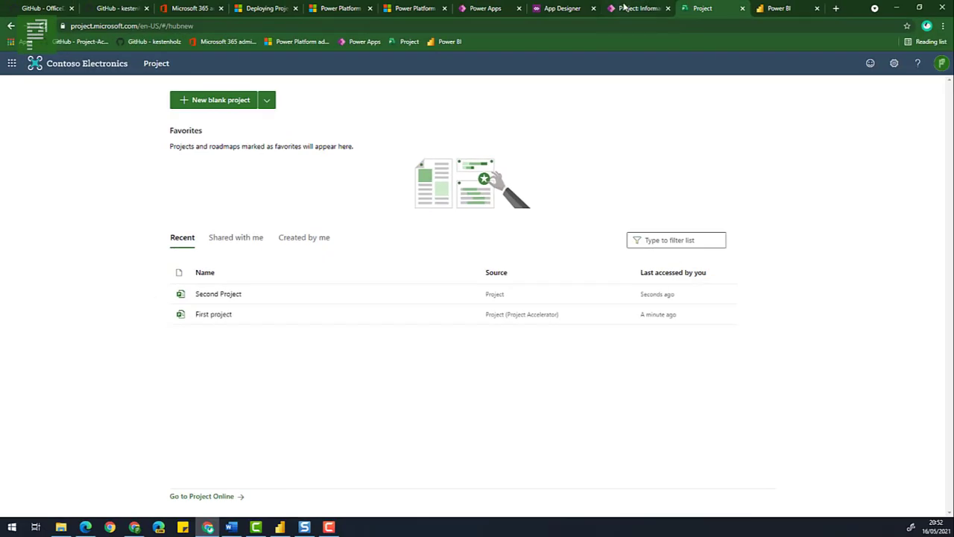
left_click(625, 7)
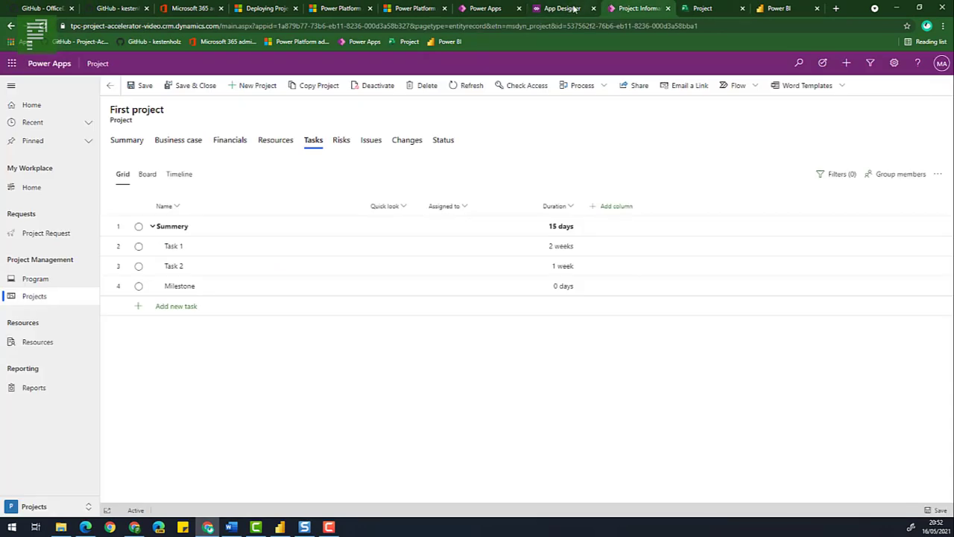
left_click(18, 192)
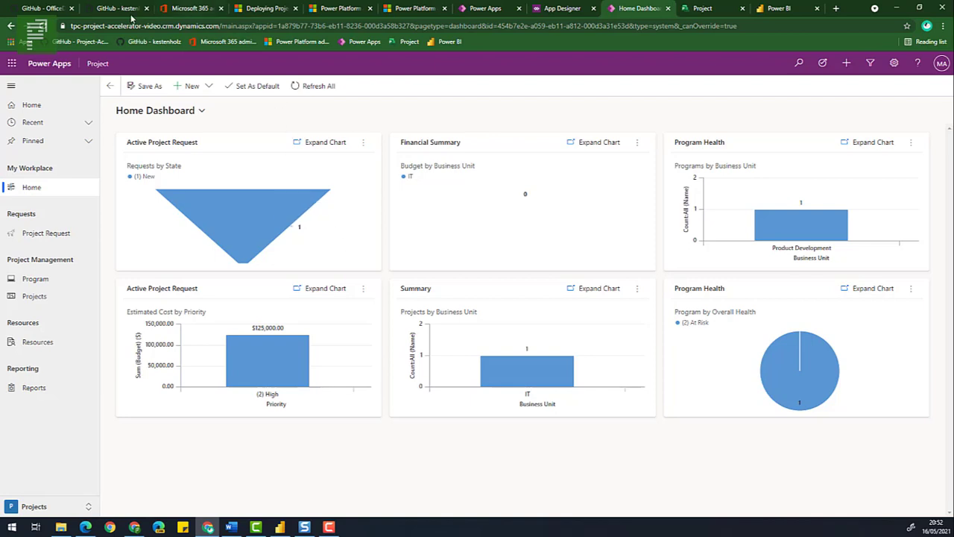
- Review the deployed app's example dashboard in the Project-Accelerator README on GitHub and return to the Project app's Home Dashboard
left_click(32, 9)
scroll(130, 192, "up", 3)
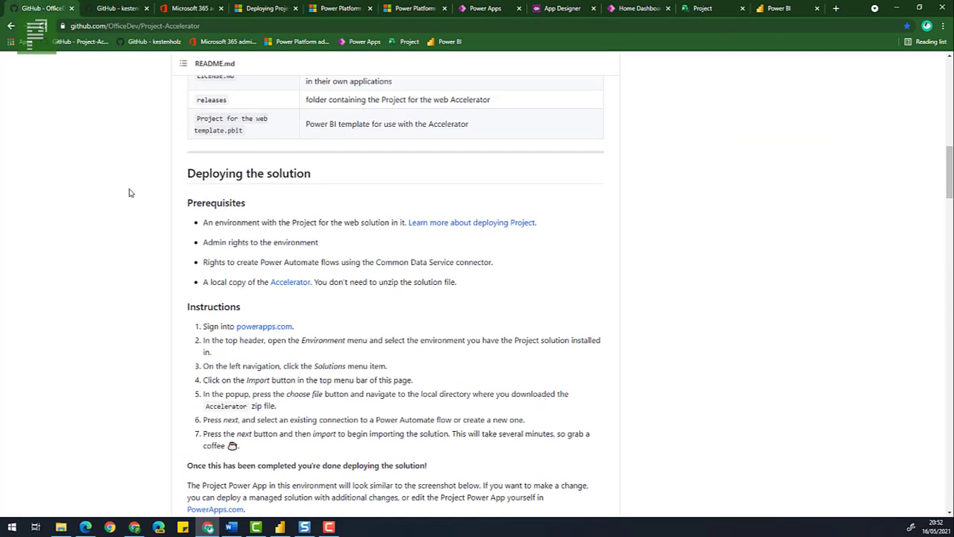
scroll(130, 192, "down", 7)
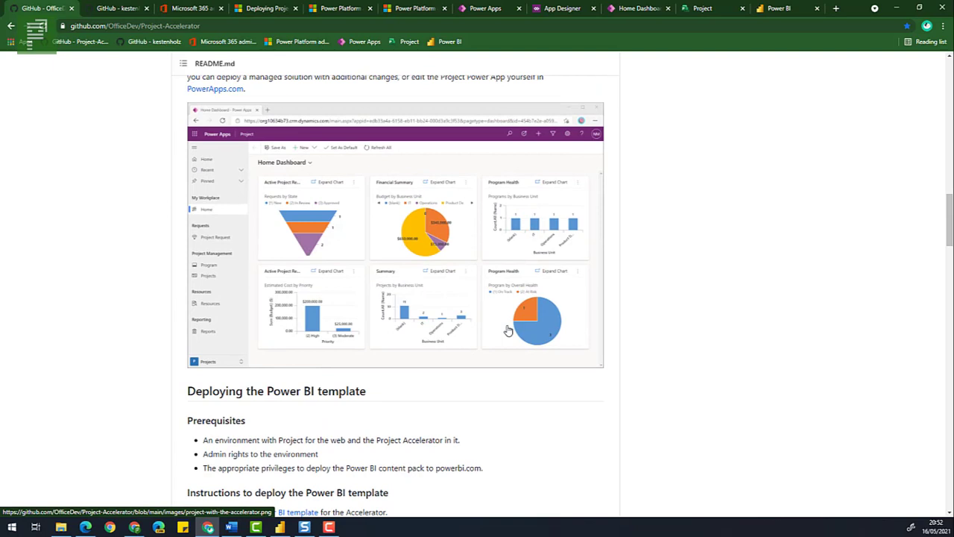
left_click(610, 13)
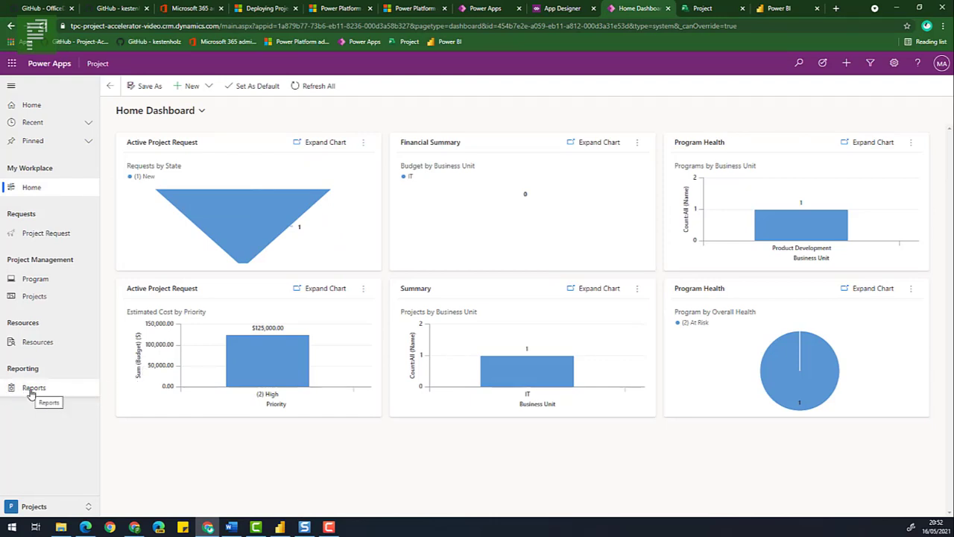
- Set the Reports sub area's icon to Report Icon, save and publish the sitemap, and reload the Project app
left_click(548, 9)
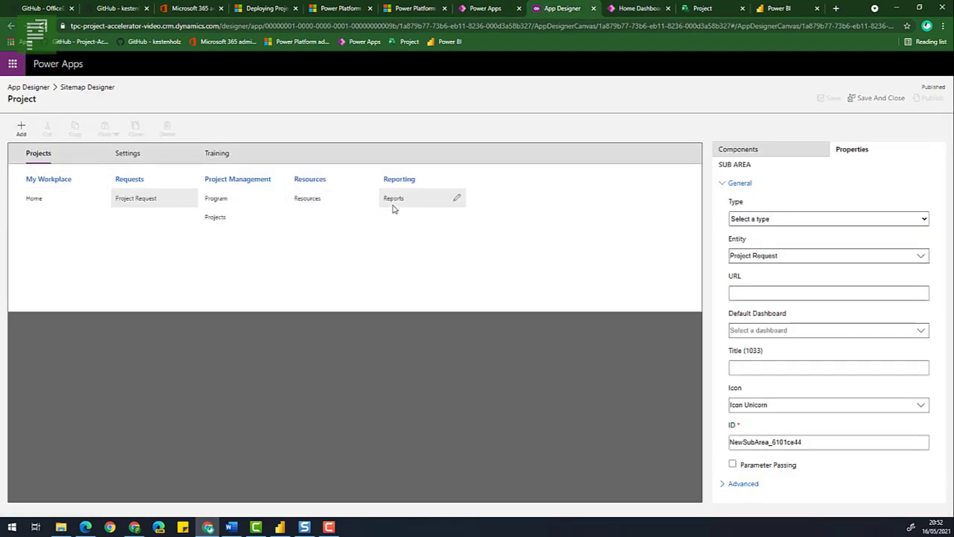
left_click(843, 406)
type("report")
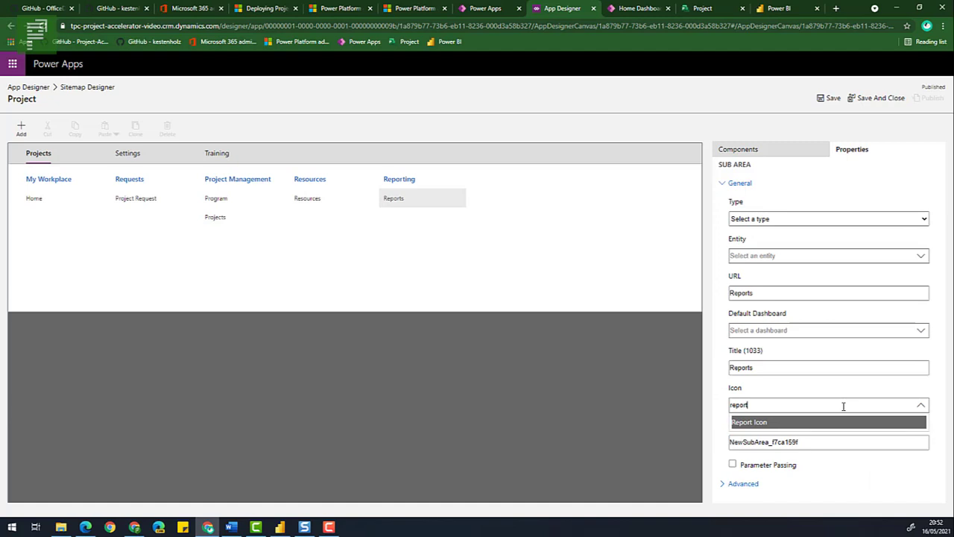
key("Tab")
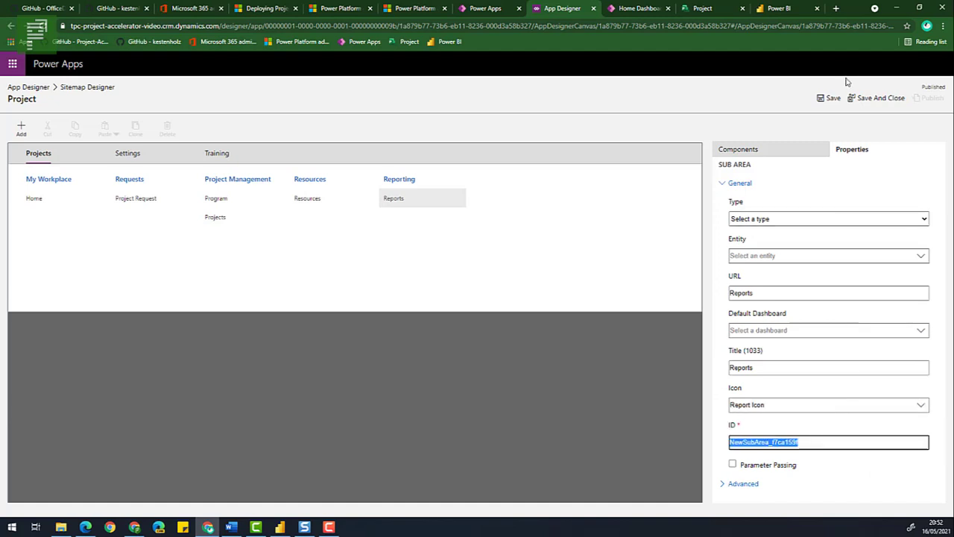
left_click(830, 98)
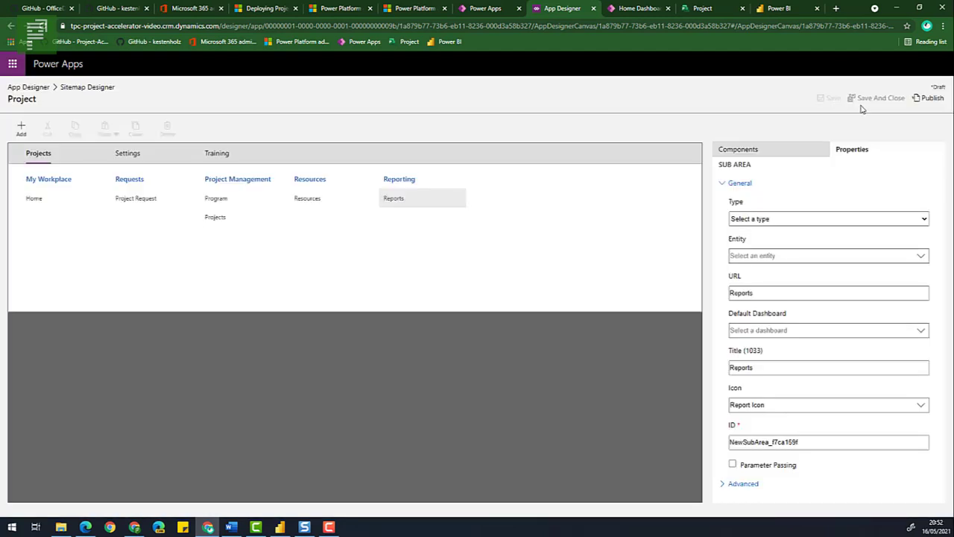
left_click(941, 101)
left_click(639, 7)
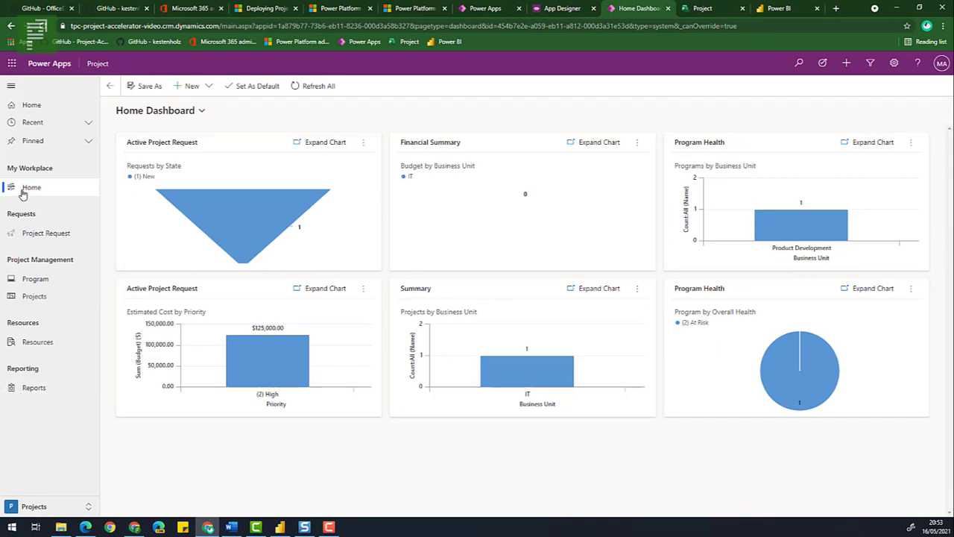
left_click(42, 25)
- Switch to the Power BI service and create a workspace named "Project Accelerator"
left_click(779, 8)
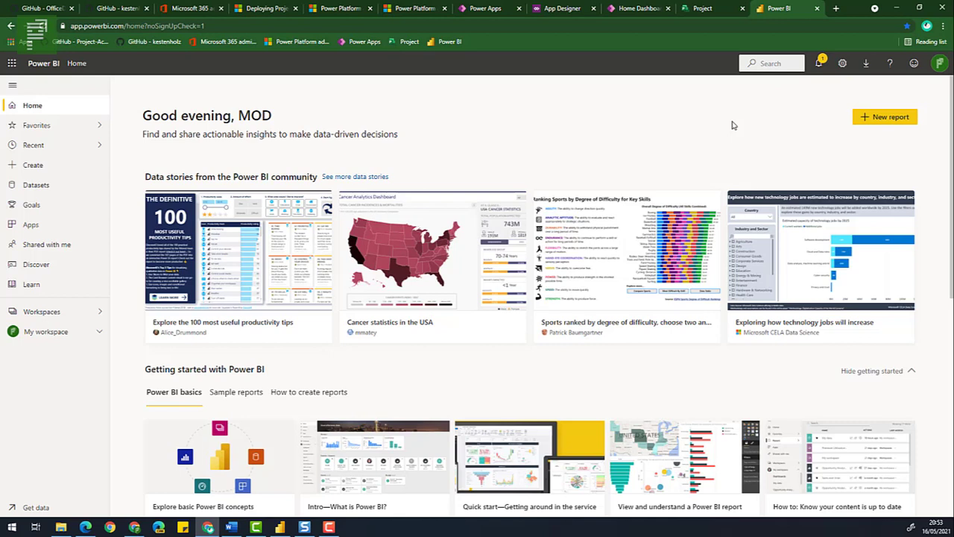
left_click(75, 311)
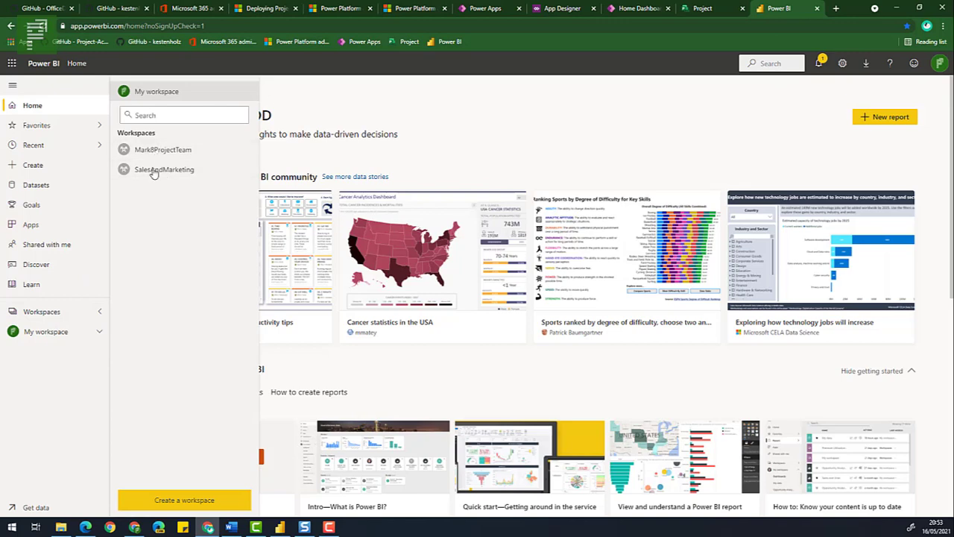
left_click(166, 497)
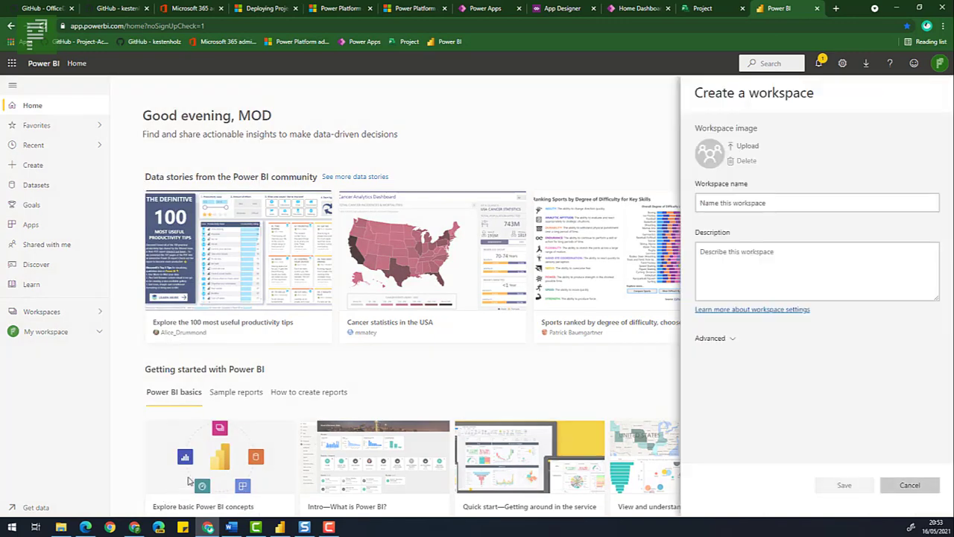
left_click(714, 209)
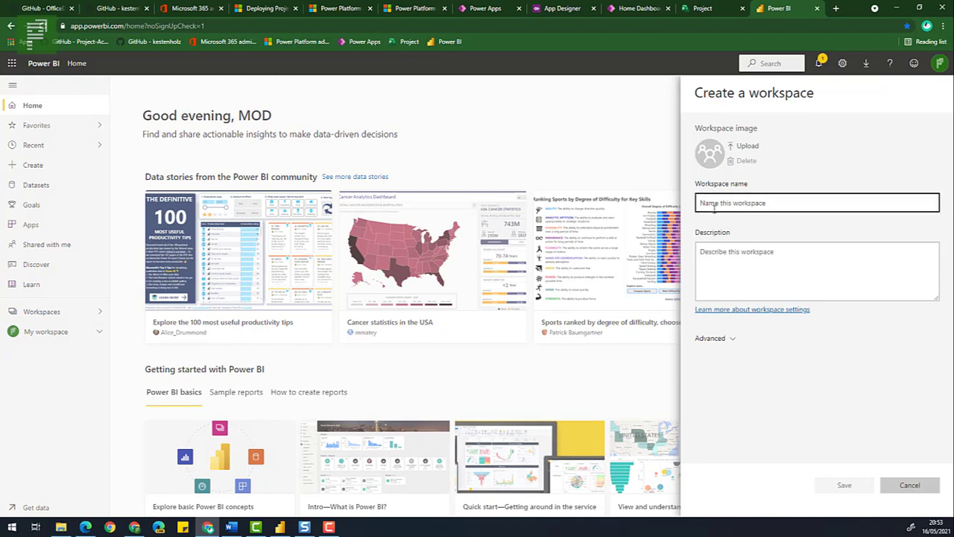
type("Project")
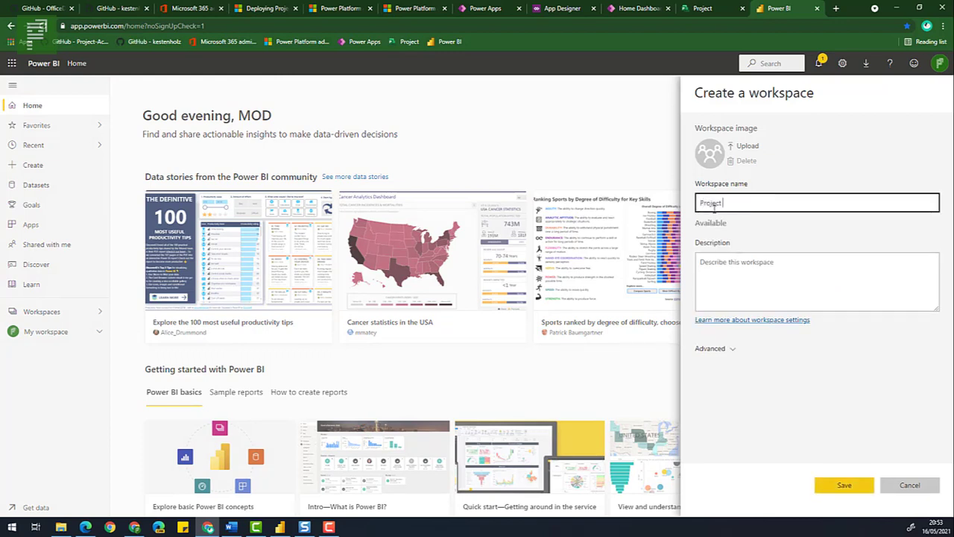
type(" Accelerator")
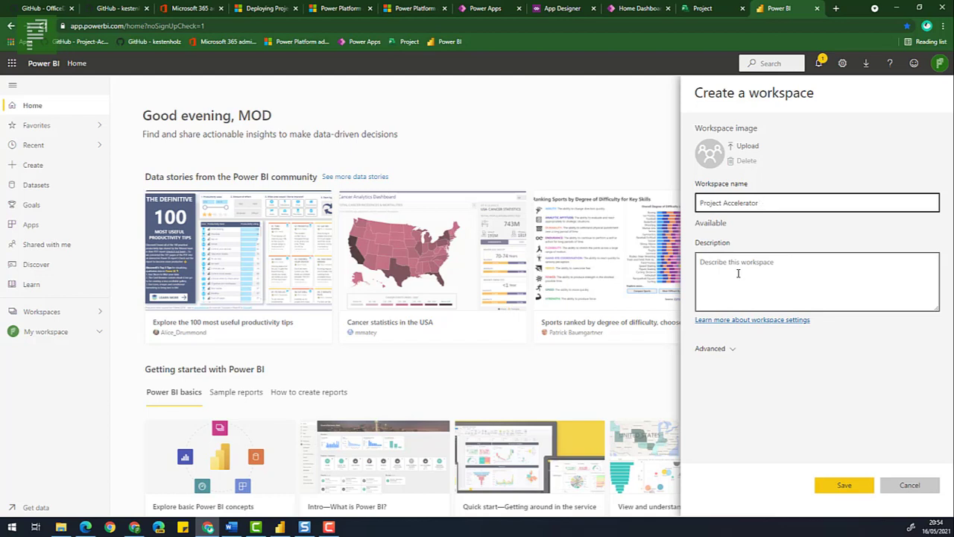
left_click(830, 488)
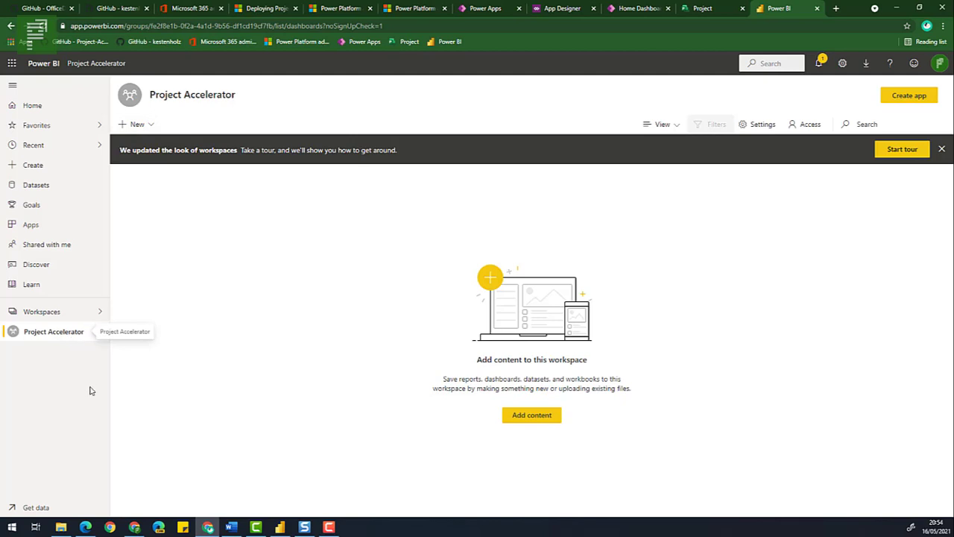
- Switch to Power BI Desktop and open the template Project_for_the_Web_Accelerator_report.pbit from the releases folder
left_click(283, 527)
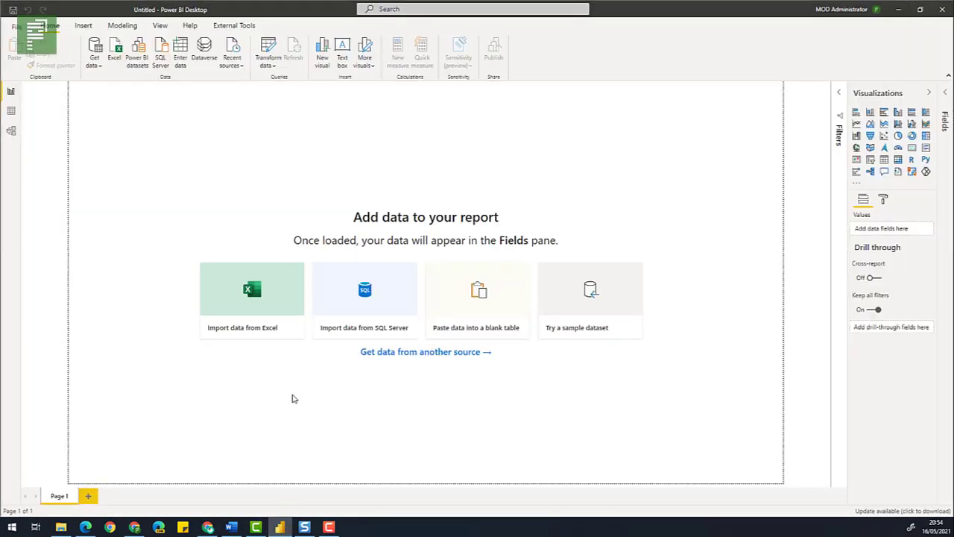
left_click(13, 26)
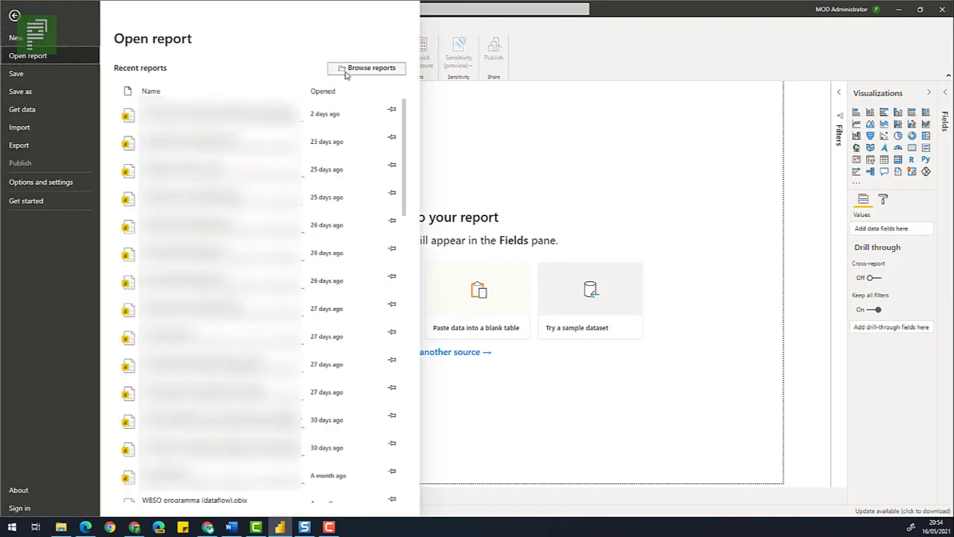
left_click(346, 71)
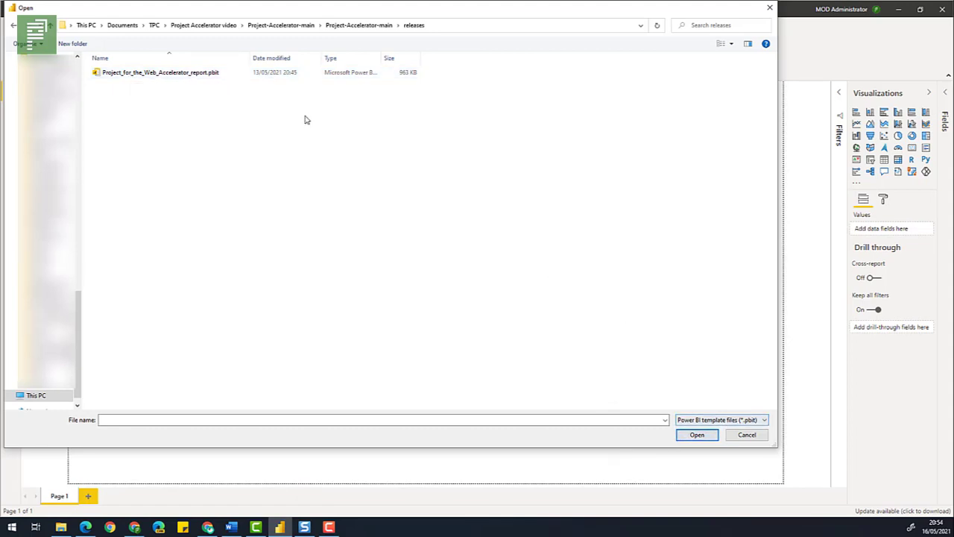
left_click(237, 73)
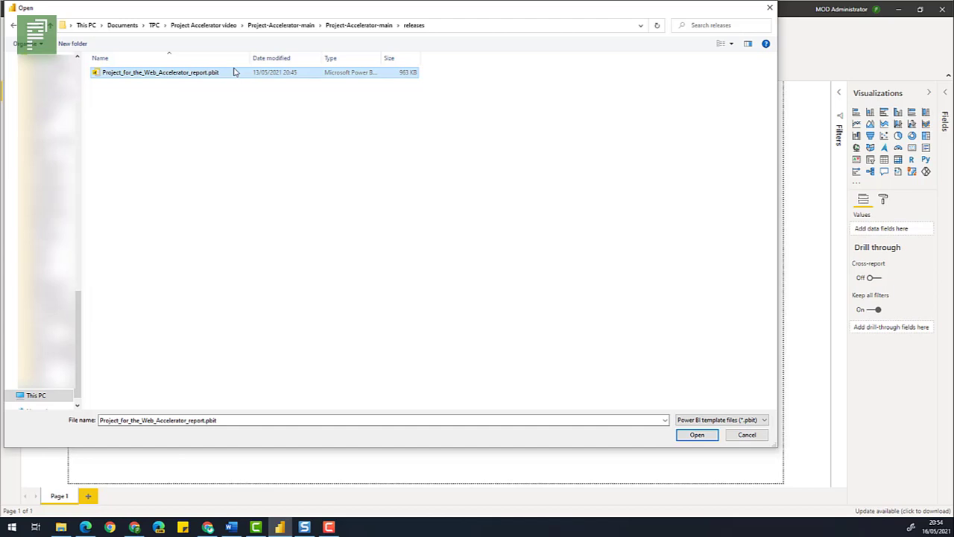
left_click(699, 436)
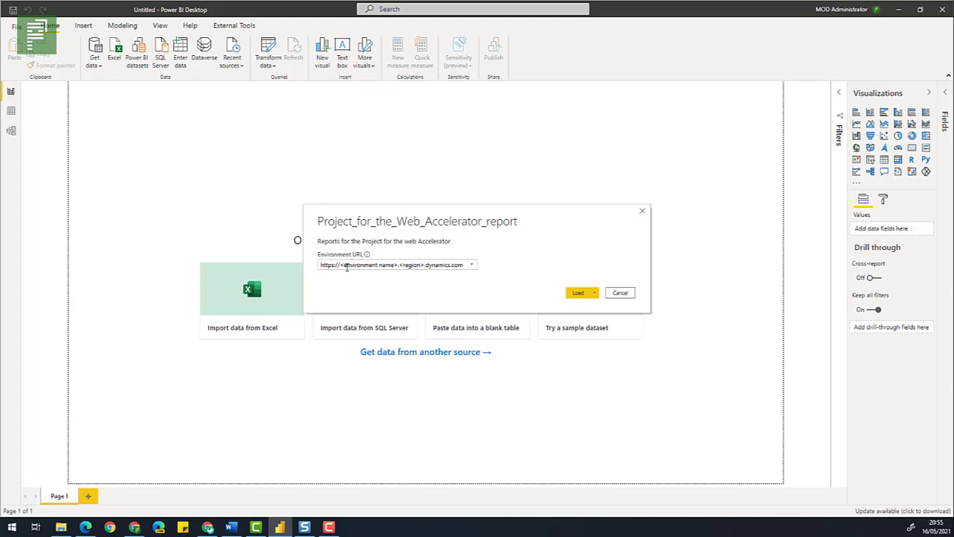
left_click(346, 268)
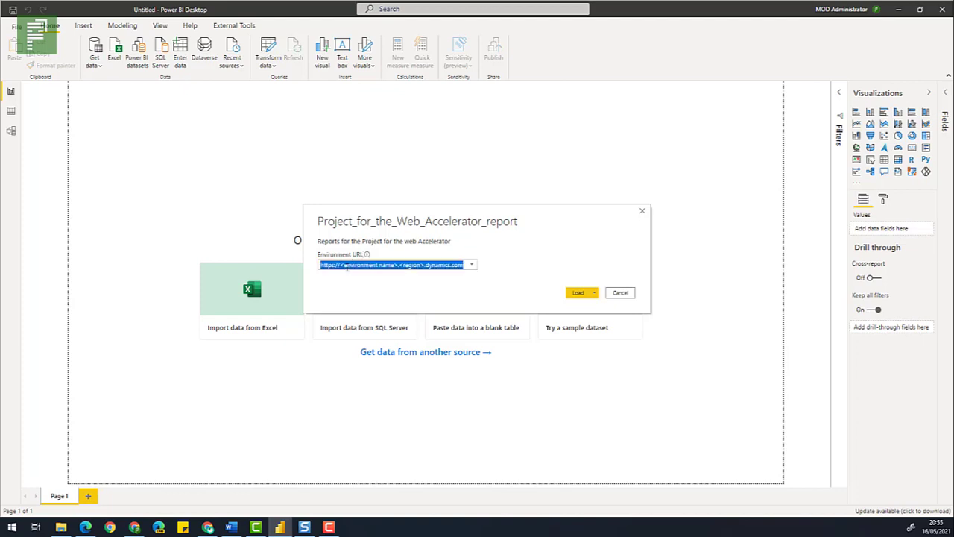
type("https://tpc-project-accelerator-video.crm.dynamics.com/")
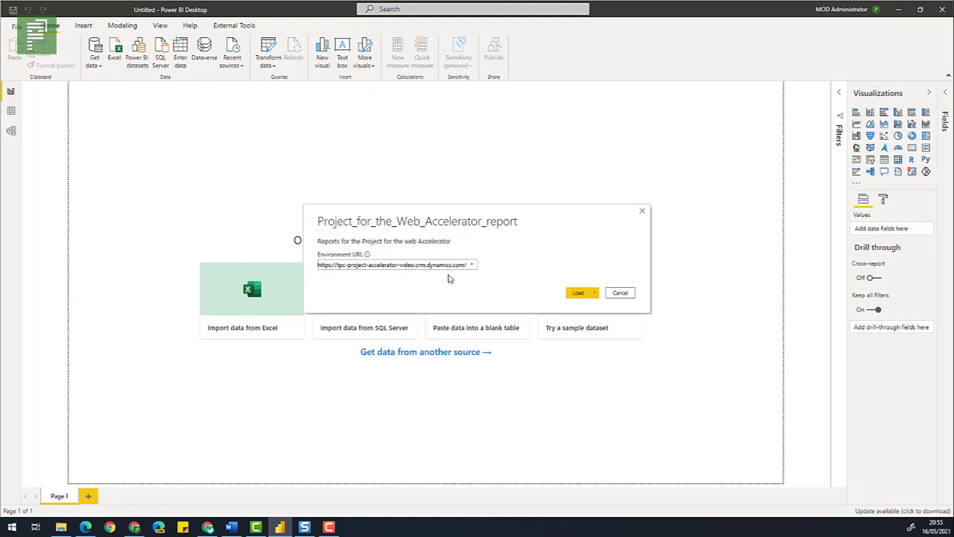
left_click(580, 293)
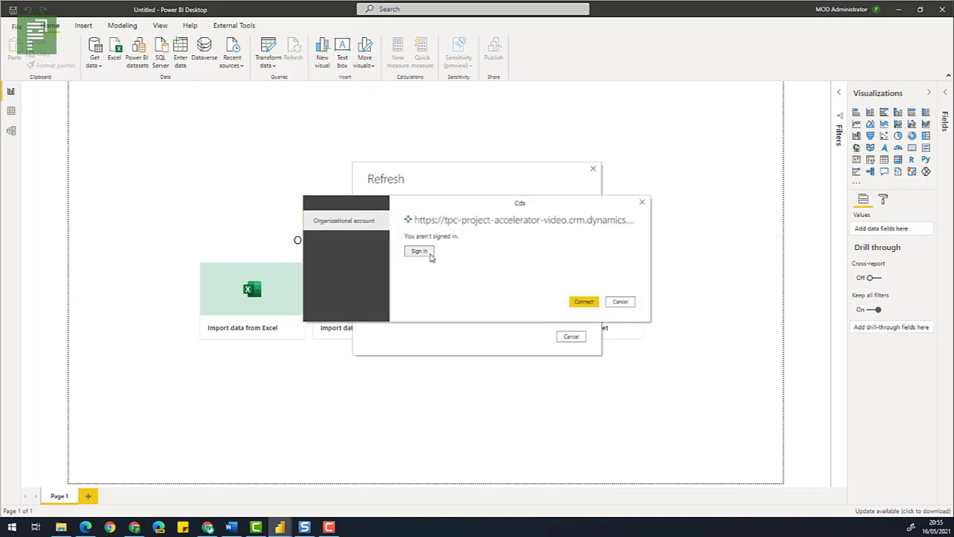
left_click(420, 251)
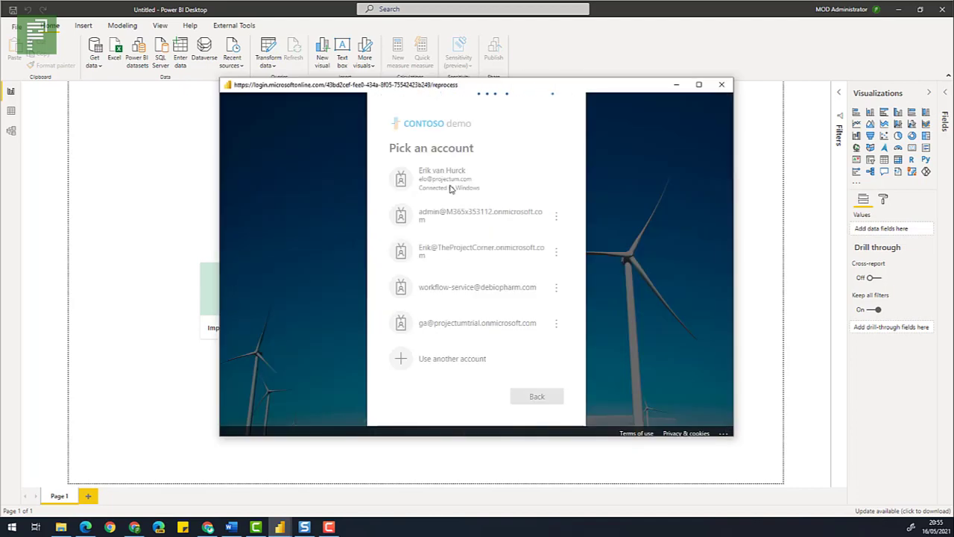
left_click(581, 302)
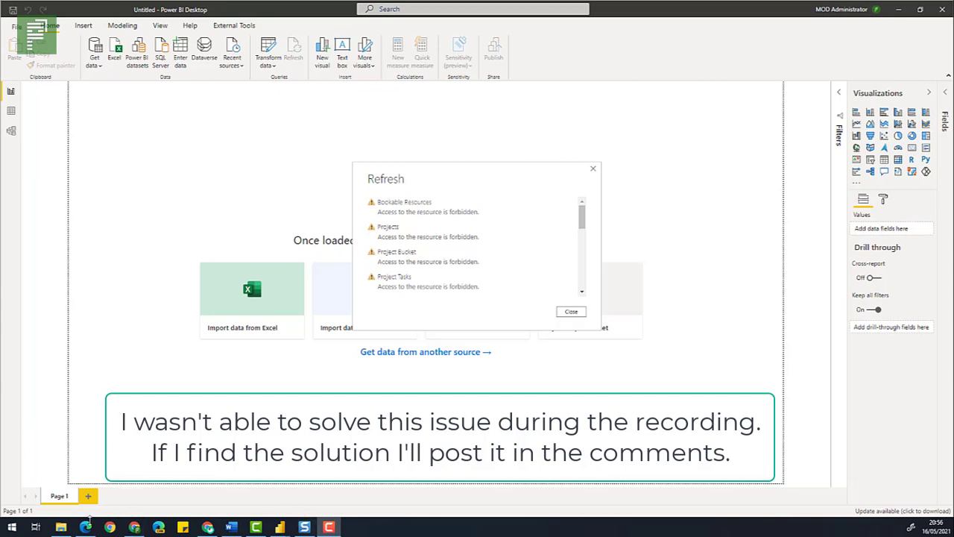
- Switch back to Power Apps in the browser and finish editing the model-driven app to return to the apps list
left_click(209, 528)
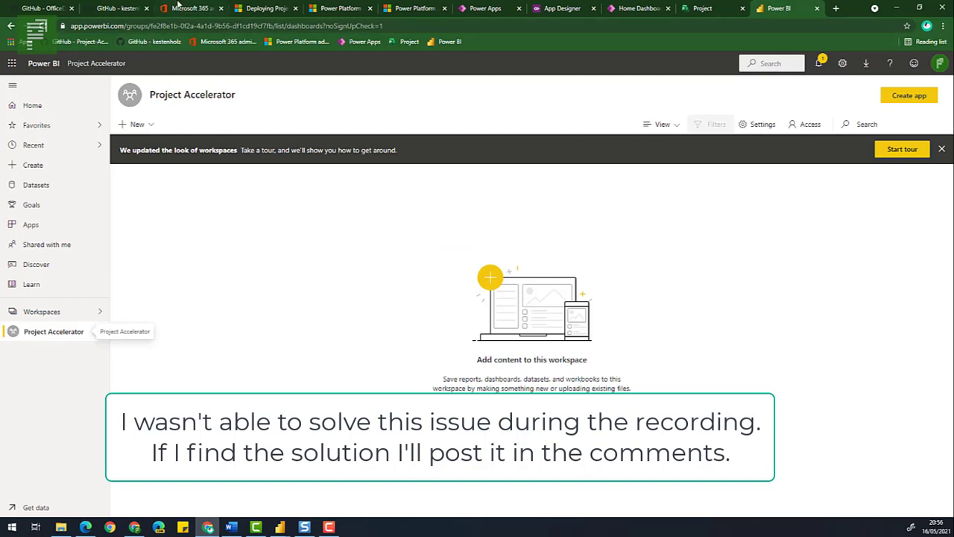
left_click(484, 8)
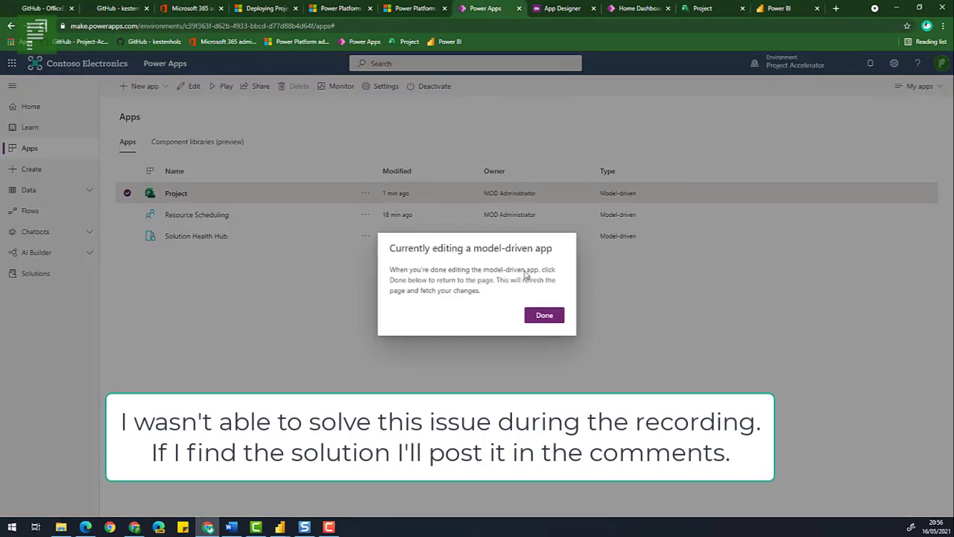
left_click(543, 317)
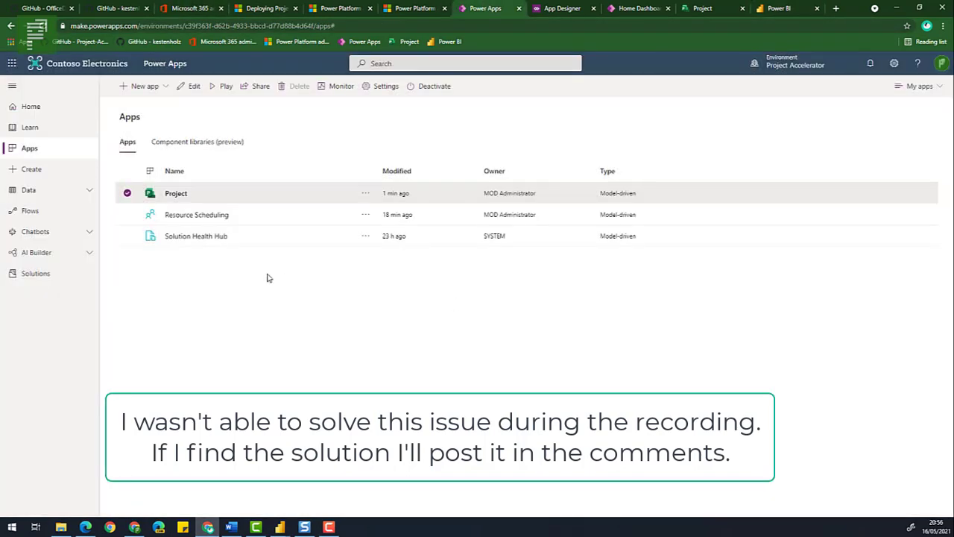